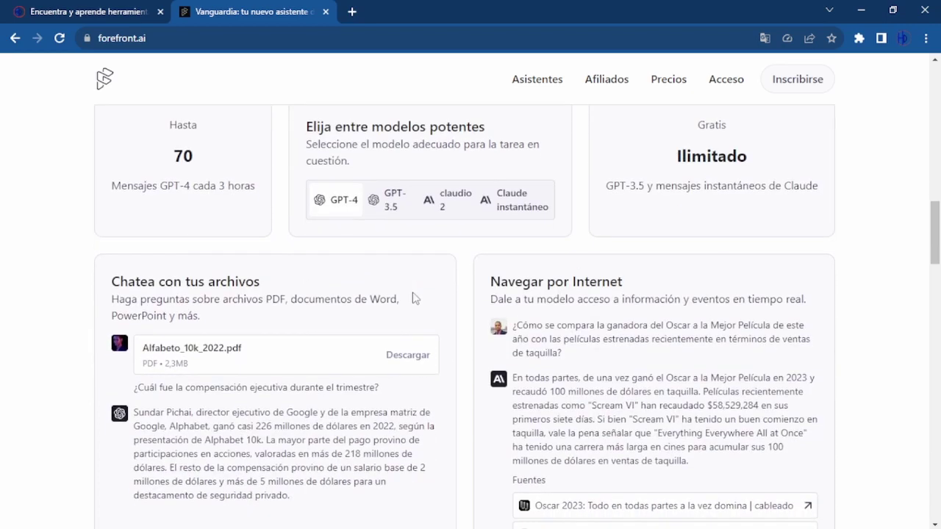
Examine the Forefront home page's feature sections on files, internet browsing, data, images, custom assistants and the enterprise offer
scroll(168, 294, down, 1)
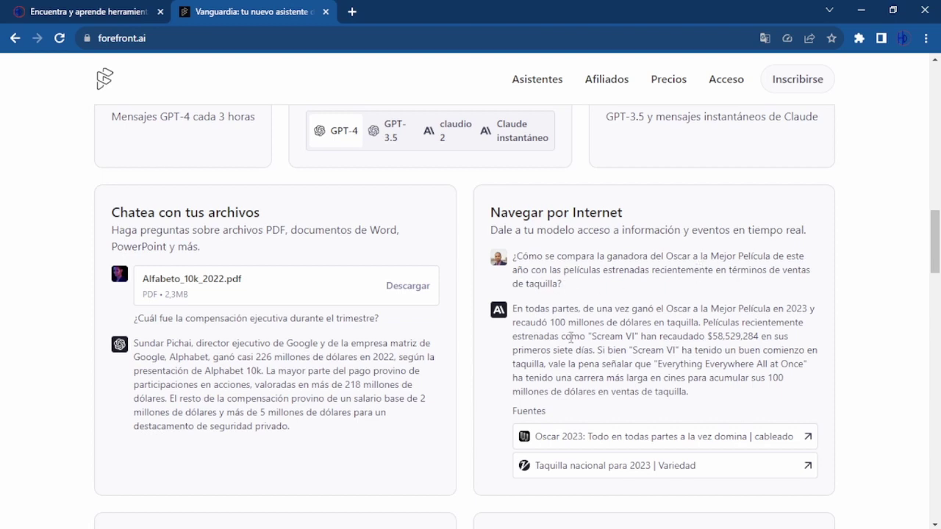
scroll(583, 338, down, 5)
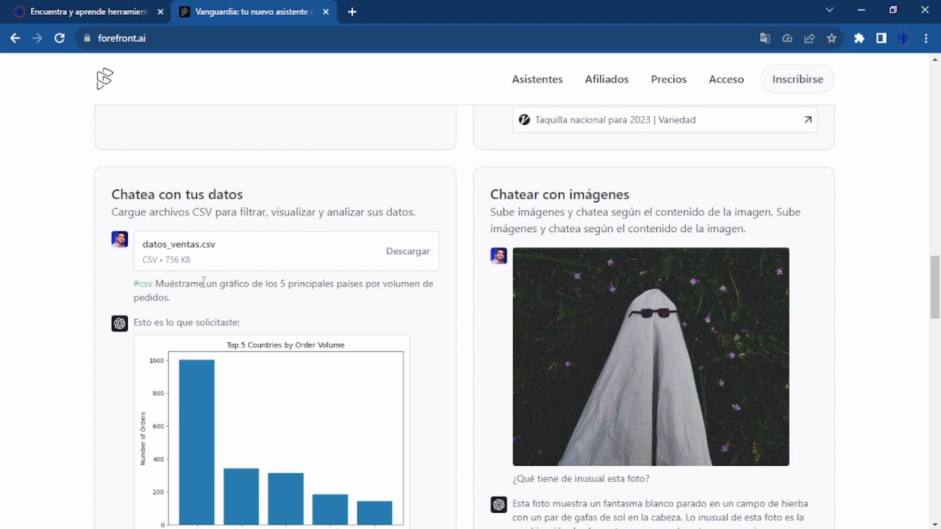
scroll(198, 280, down, 2)
scroll(223, 186, up, 1)
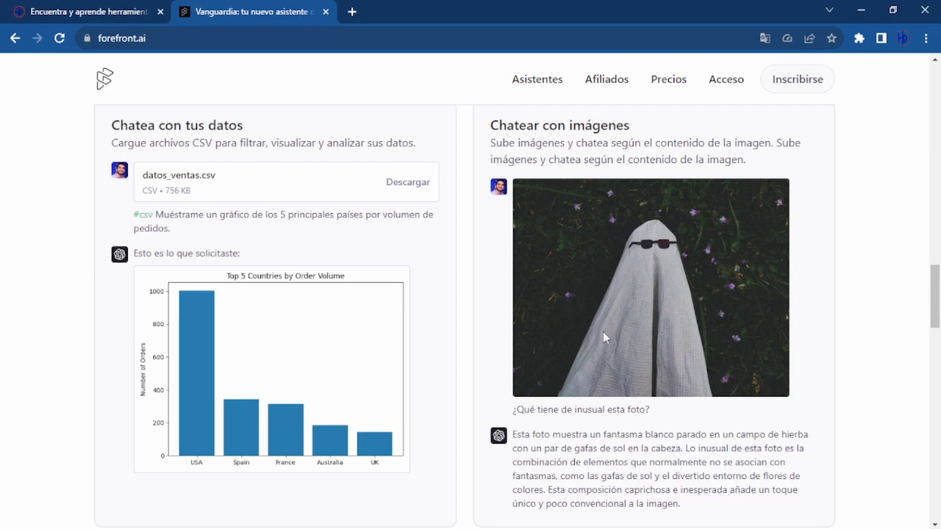
scroll(603, 332, down, 1)
scroll(603, 331, down, 3)
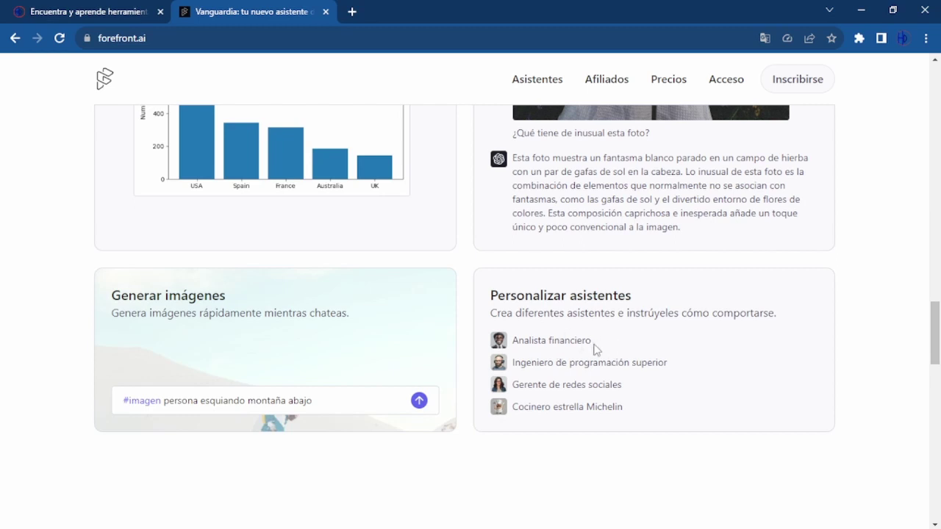
scroll(558, 330, down, 3)
scroll(495, 304, down, 2)
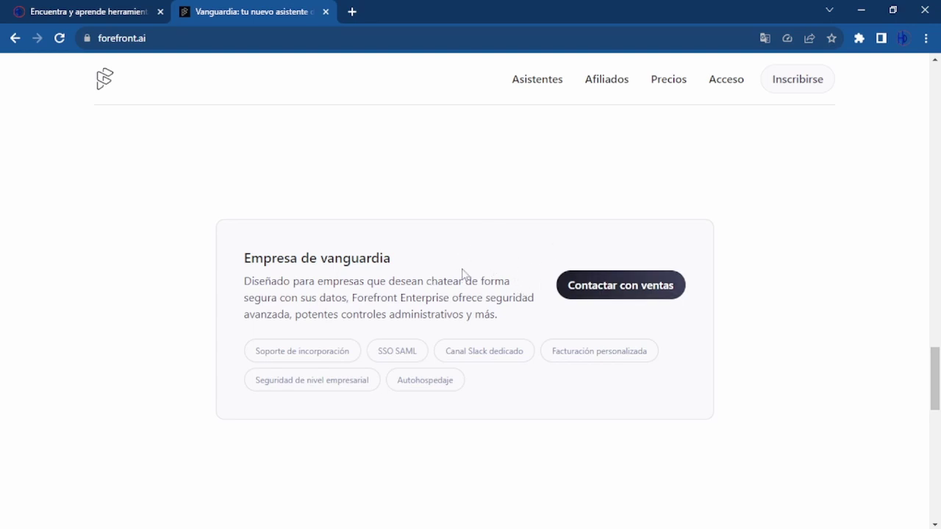
scroll(534, 255, up, 1)
scroll(534, 255, up, 10)
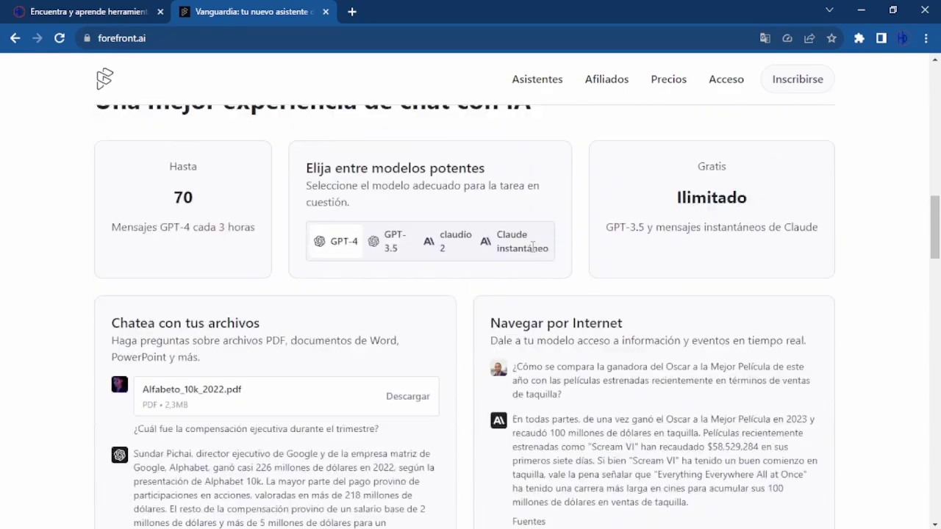
scroll(531, 246, up, 12)
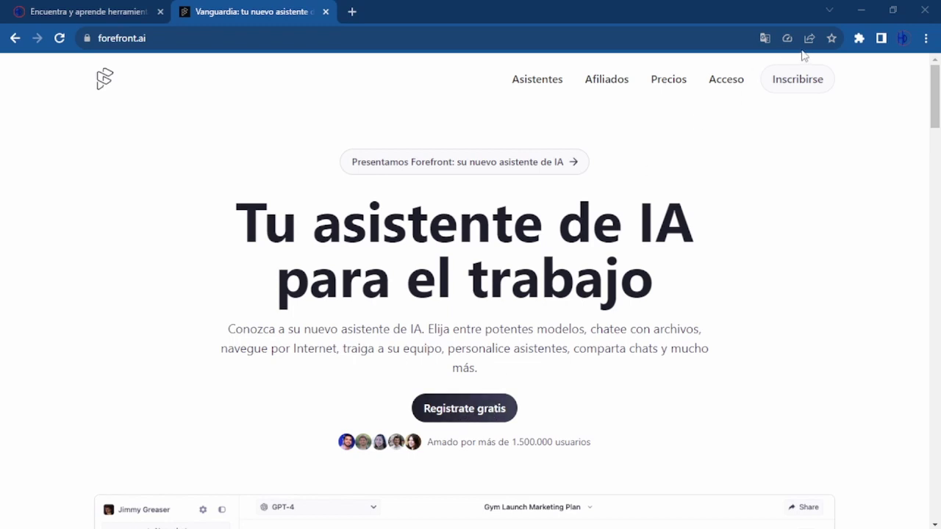
Open the free registration form from the Forefront home page and look over its sign-up options
click(472, 409)
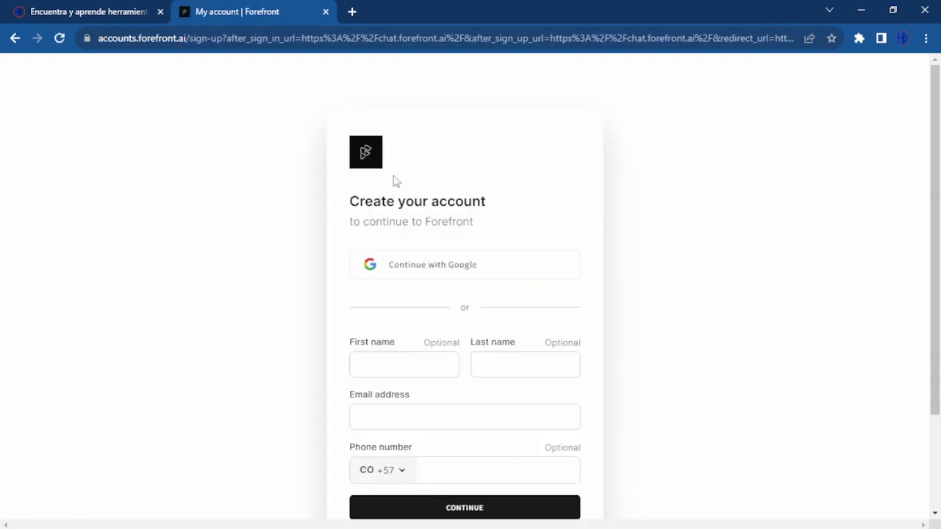
scroll(409, 365, down, 2)
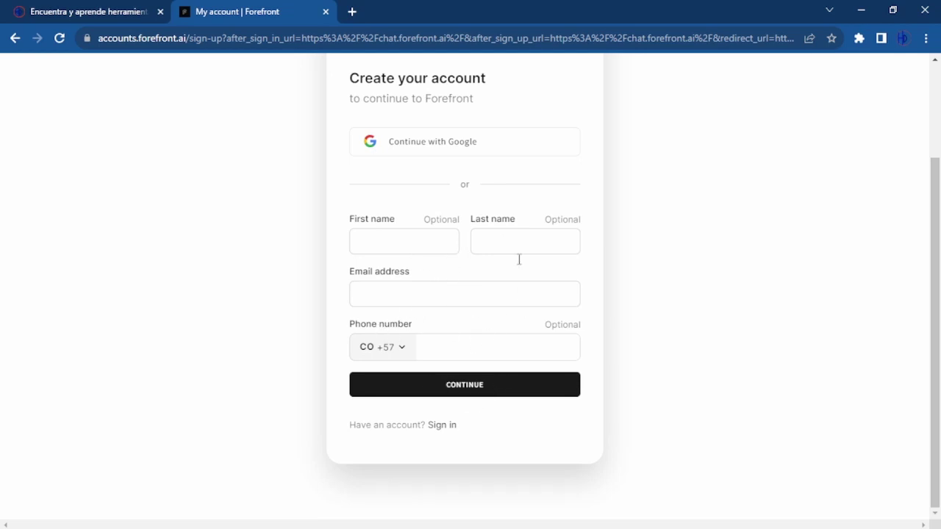
scroll(596, 266, up, 2)
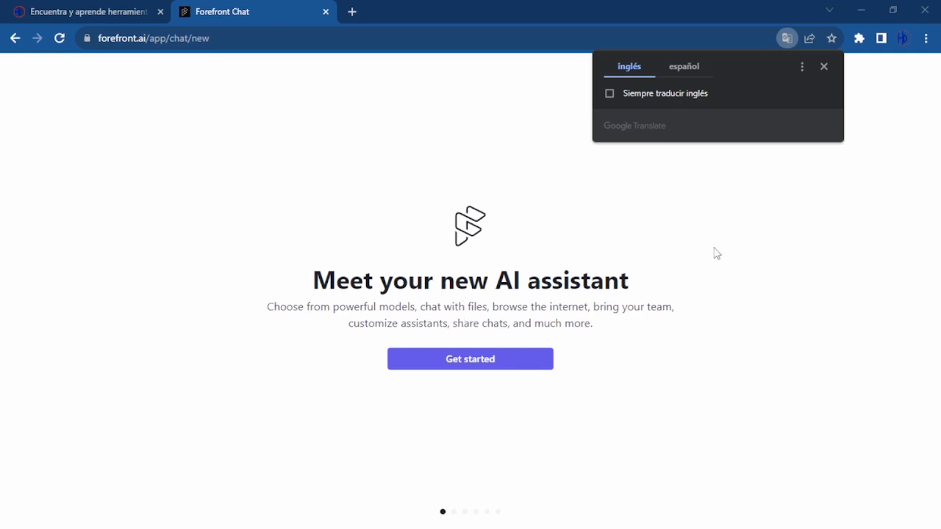
Translate the welcome page into Spanish and start the onboarding
click(692, 67)
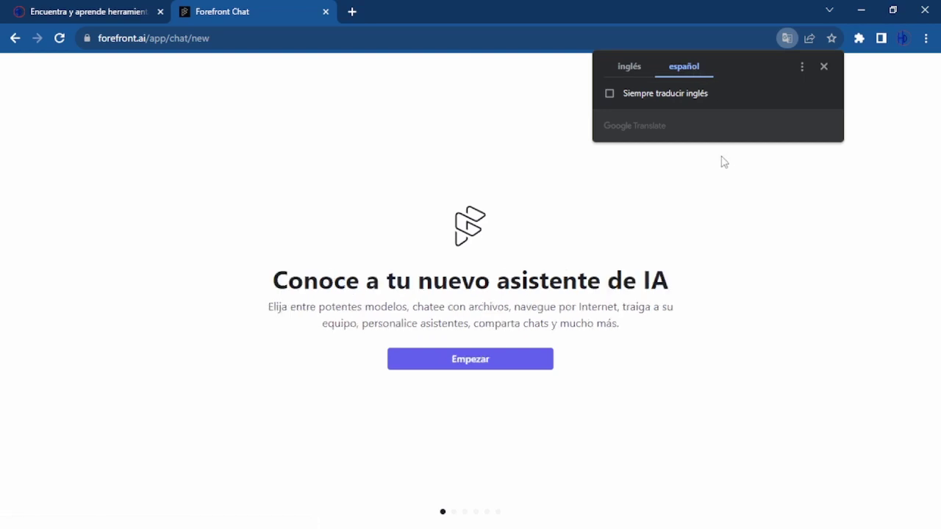
click(823, 67)
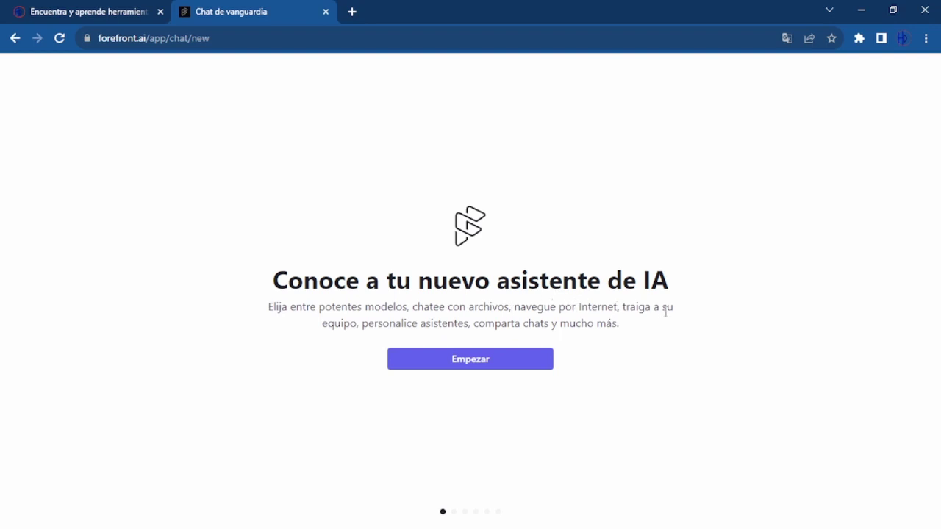
click(464, 363)
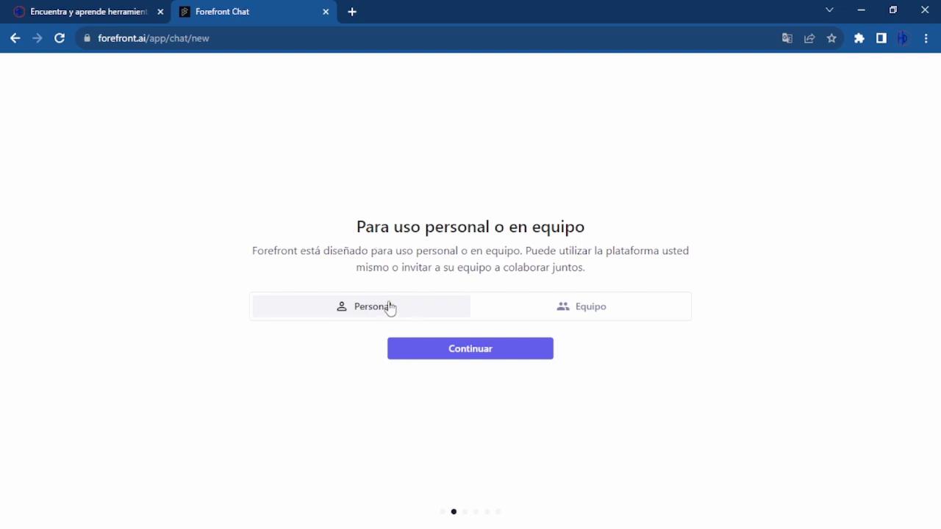
Complete the onboarding with personal use, the light style and the free plan, and open the chat workspace
click(471, 353)
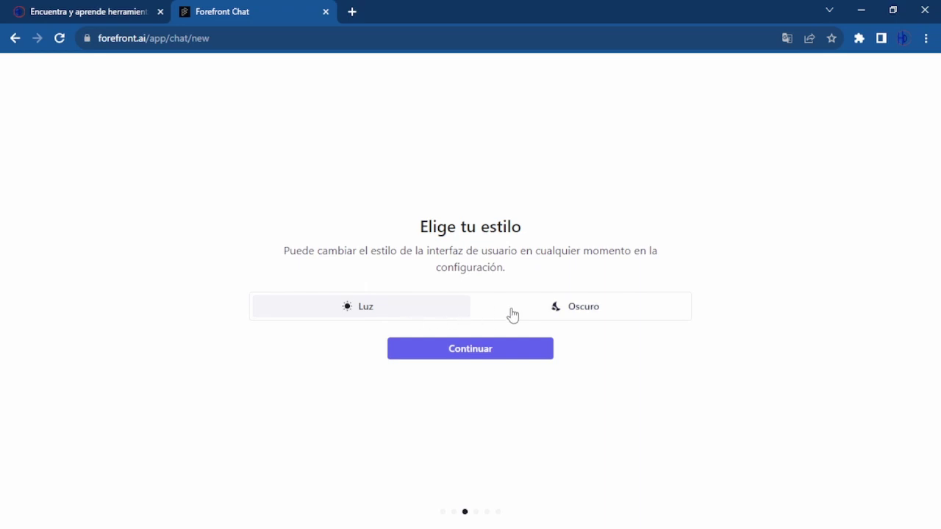
click(469, 350)
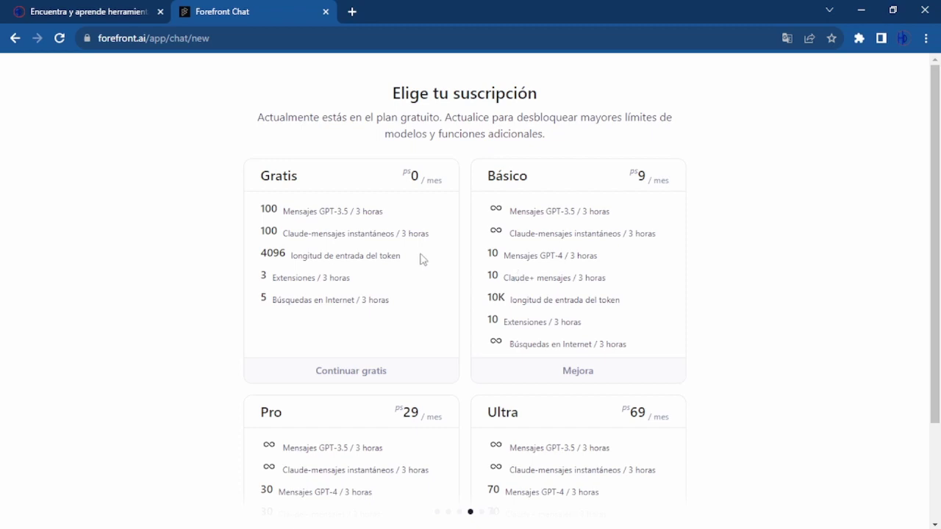
scroll(422, 260, down, 2)
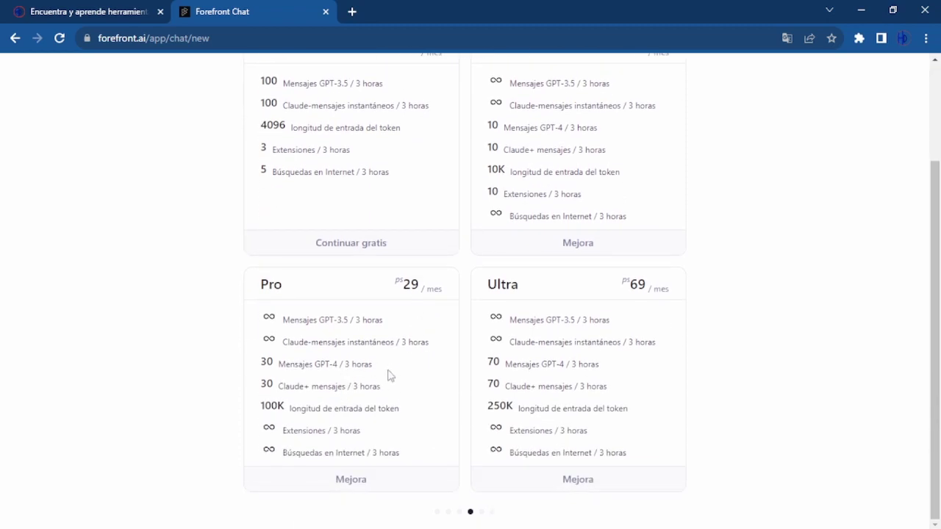
scroll(408, 342, up, 2)
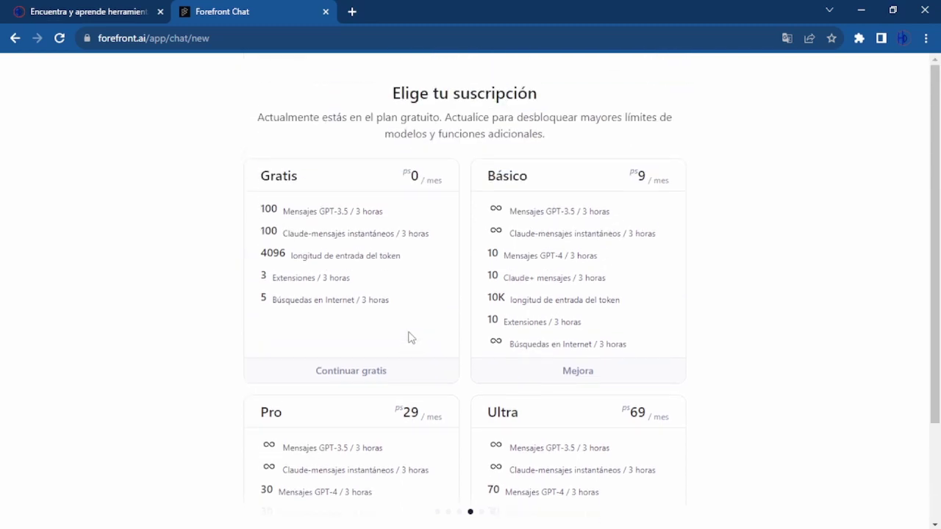
click(352, 373)
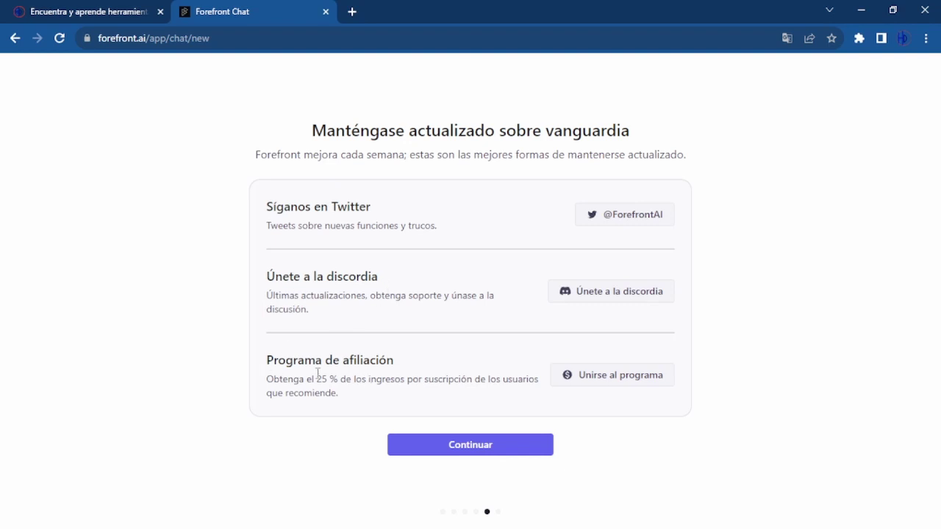
click(469, 446)
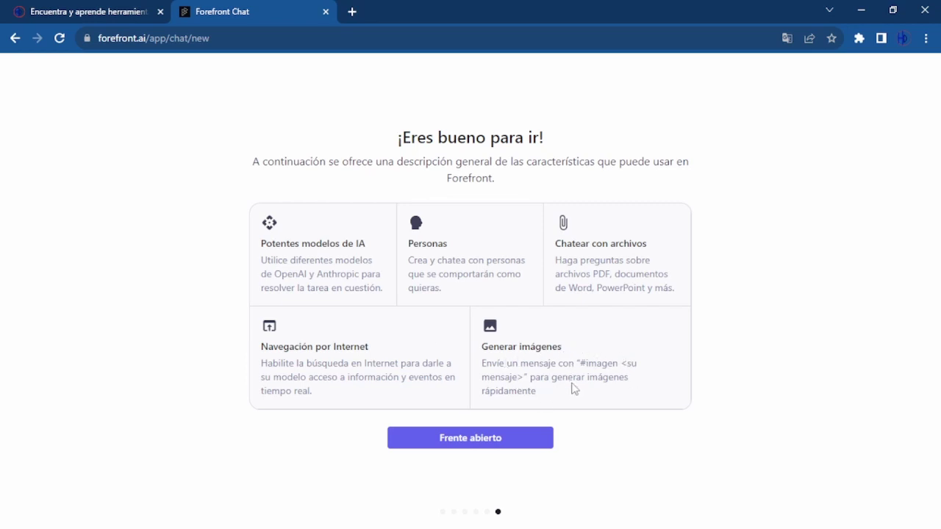
click(463, 441)
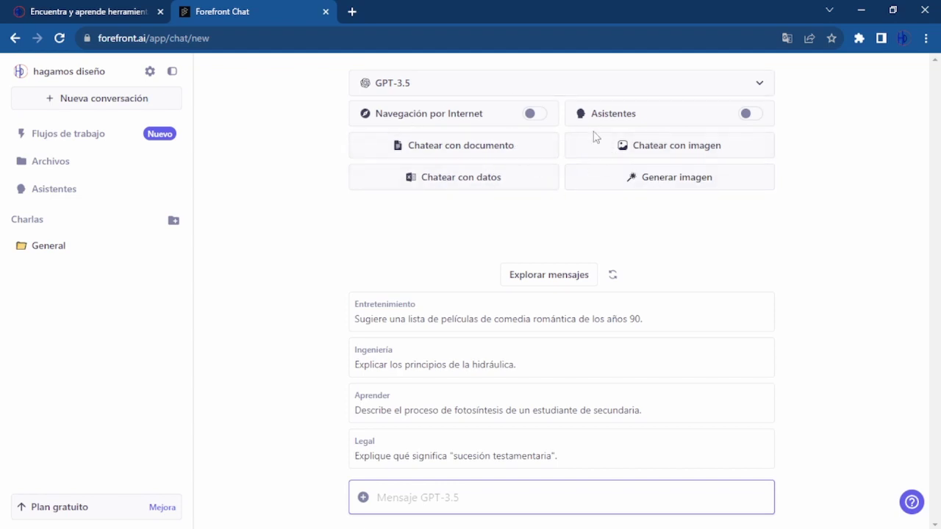
Try to switch the chat model to GPT-4, and cancel the plan upgrade
click(760, 84)
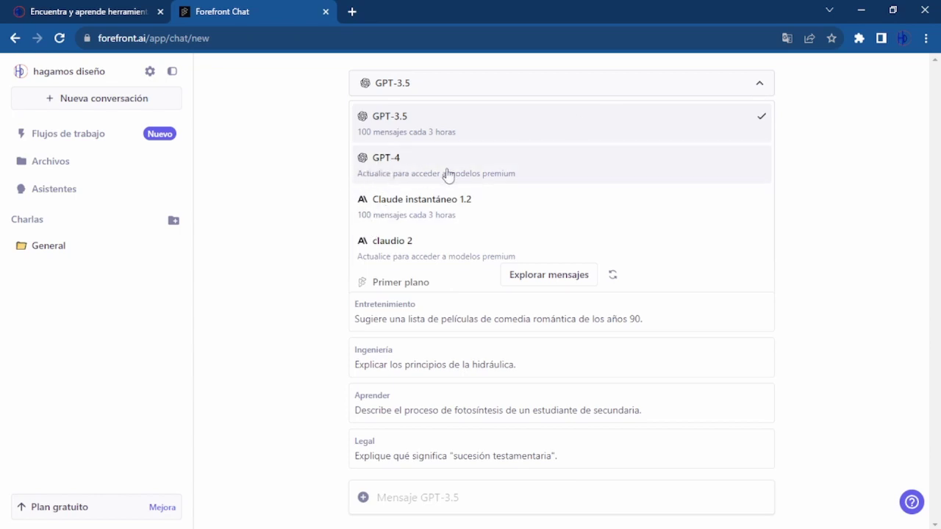
click(390, 165)
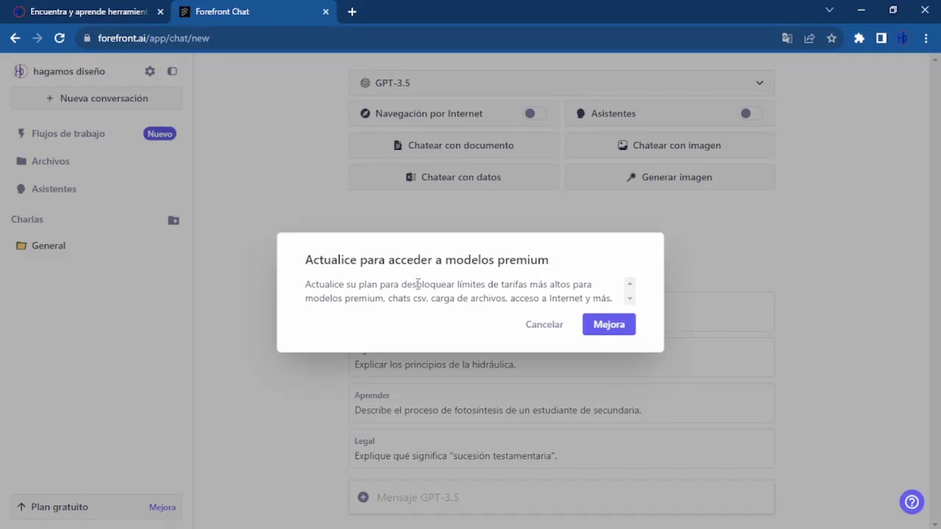
click(541, 326)
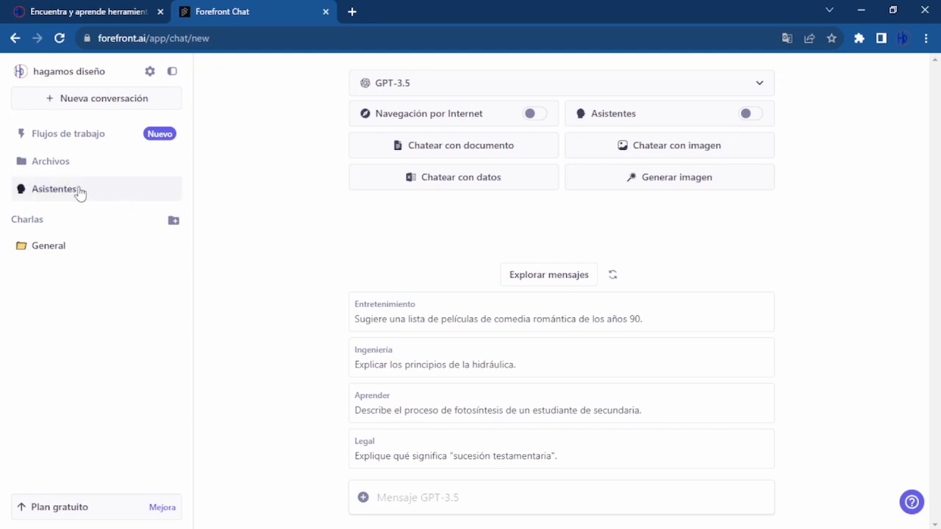
Open the workflows section, dismiss the feature overview and view the workflow demonstration
click(74, 138)
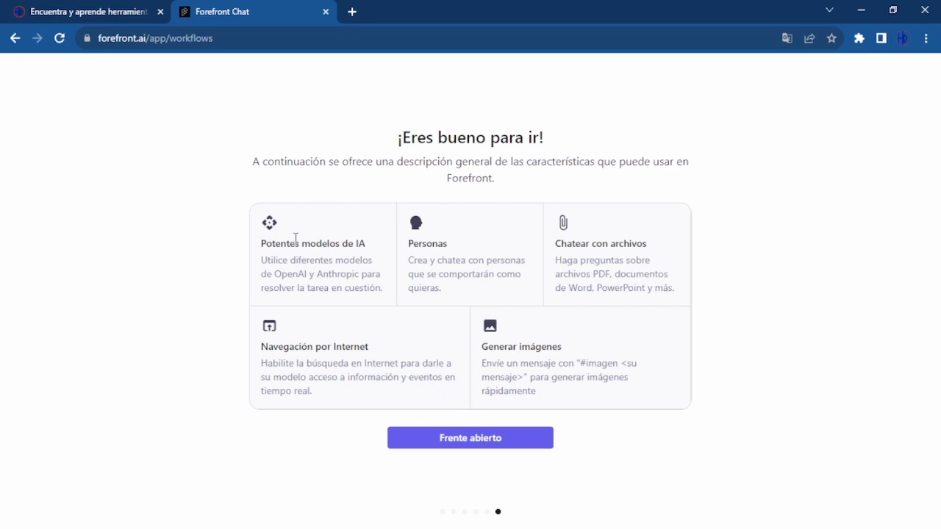
click(490, 444)
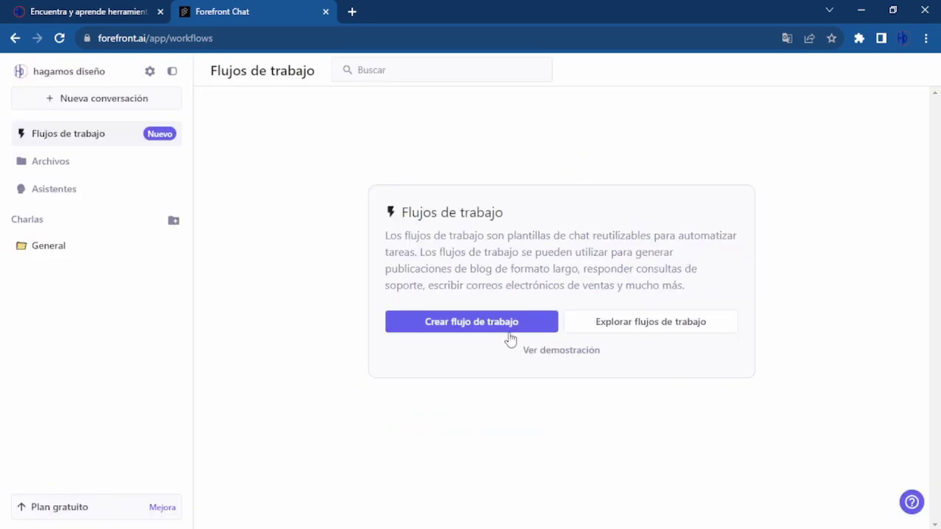
click(565, 356)
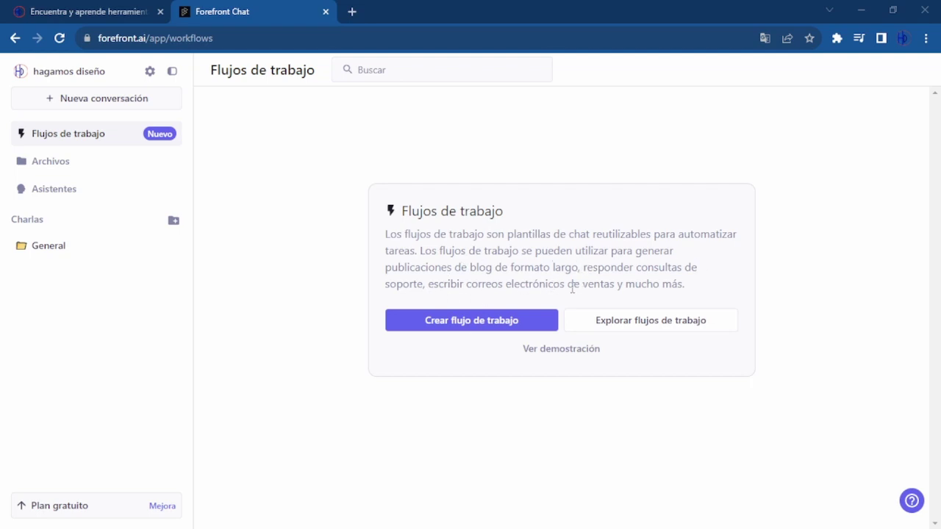
Create a workflow with the saved message "necesito un articulo de blog referente a las 5 mejores ideas para promocionar productos digitales en redes sociales"
click(447, 322)
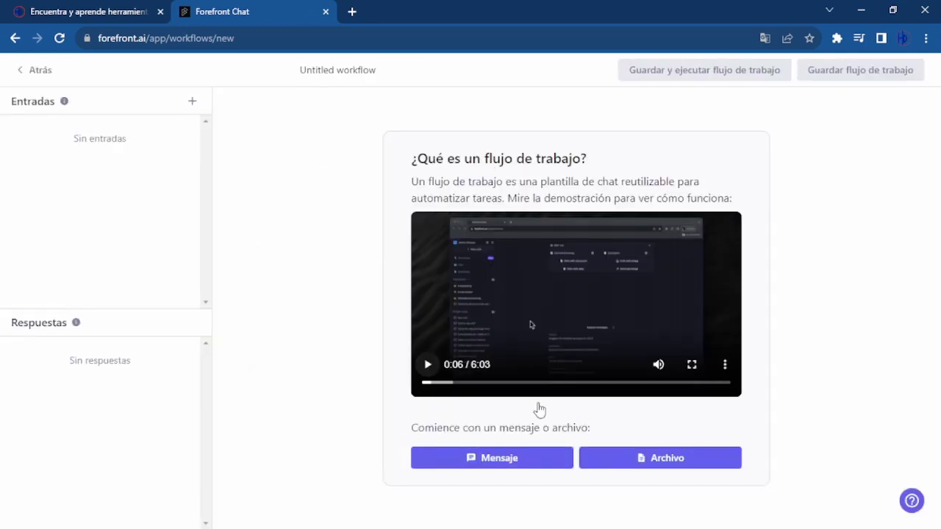
click(502, 460)
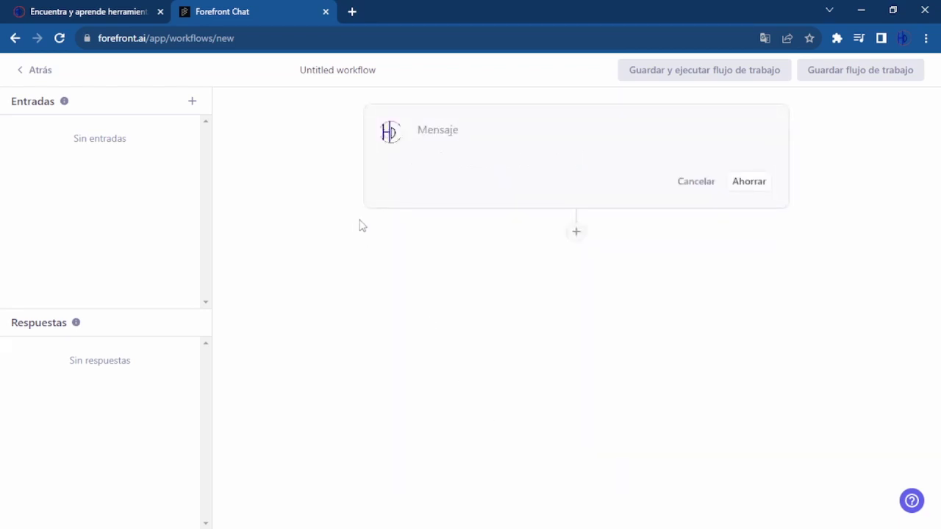
text(necesito un articulo de blog referente a las 5 mejore ideas para promocionar productos digitales en redes sociales)
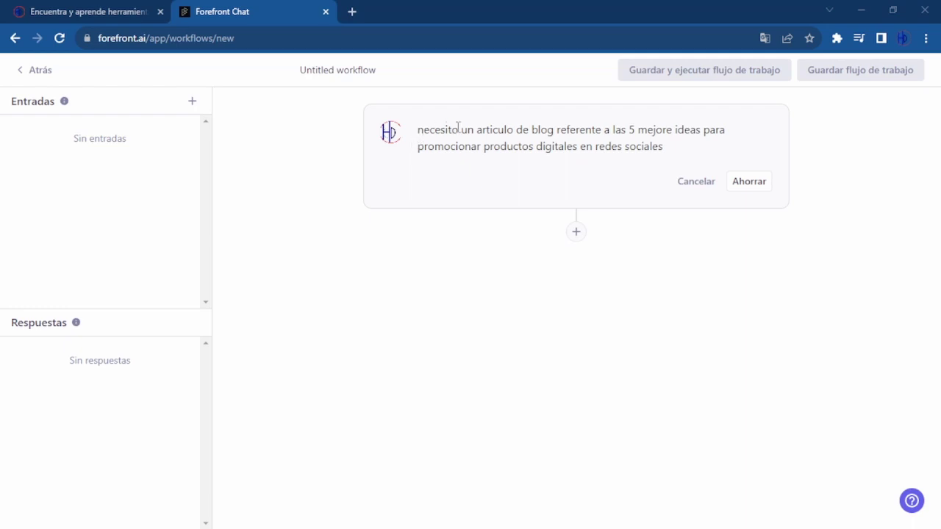
click(674, 131)
text(s)
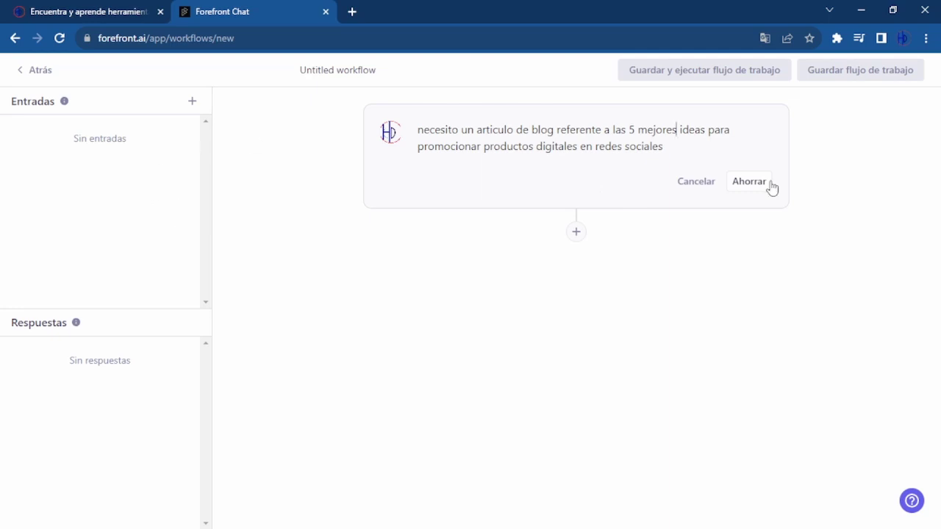
click(749, 184)
Enable assistants and internet browsing in the workflow message's settings
click(424, 181)
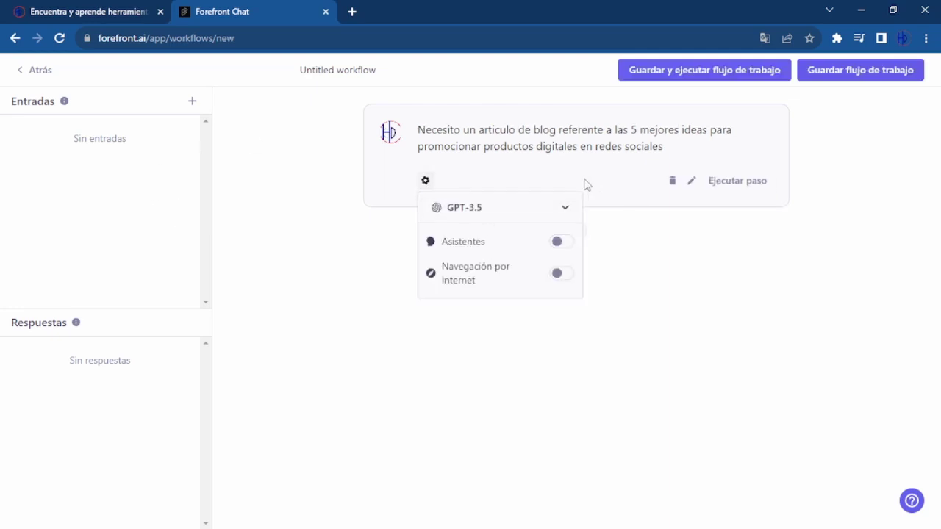
click(561, 241)
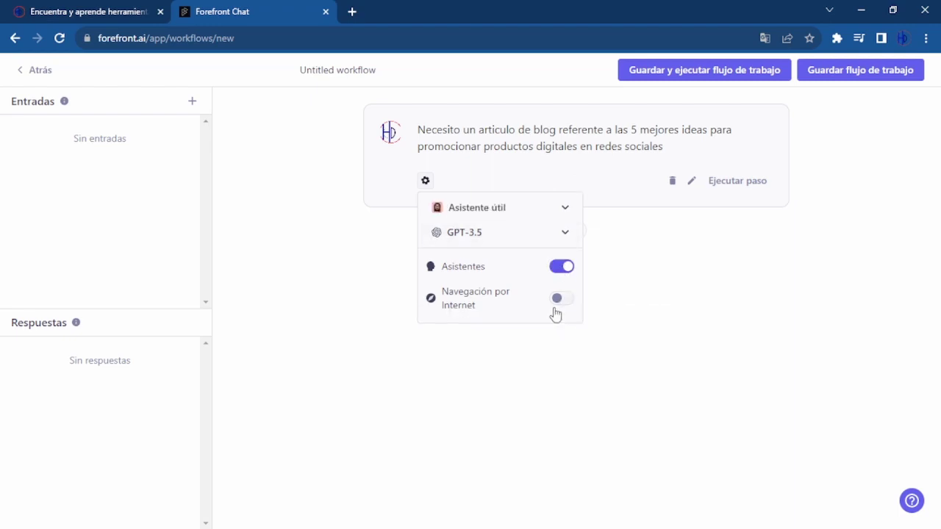
click(560, 298)
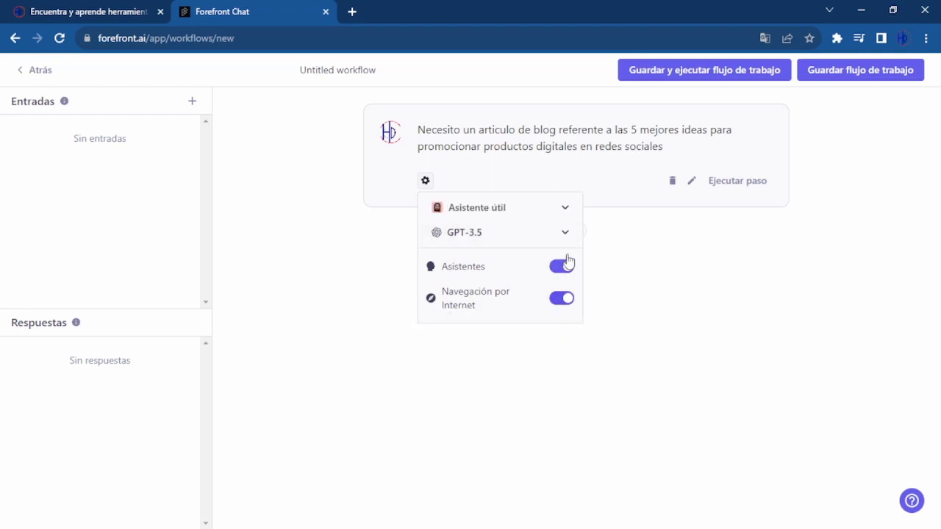
Search the workflow message's assistant list for "marketing"
click(564, 210)
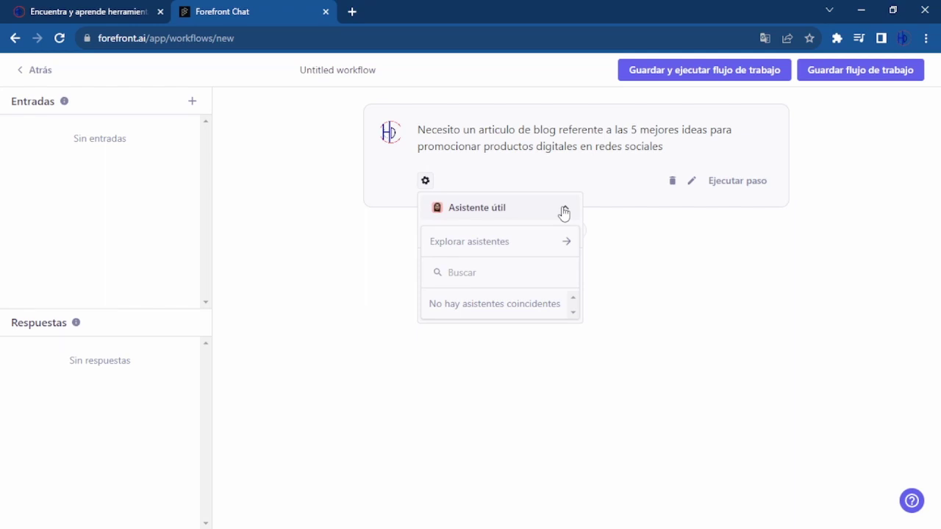
click(463, 273)
text(marketing)
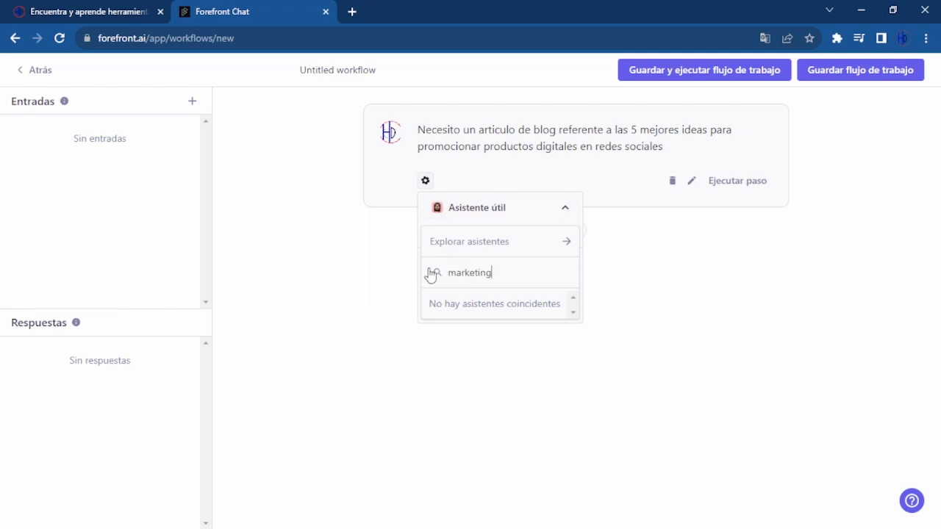
Open the full assistant catalogue and look through all assistants in the Productividad category
click(566, 241)
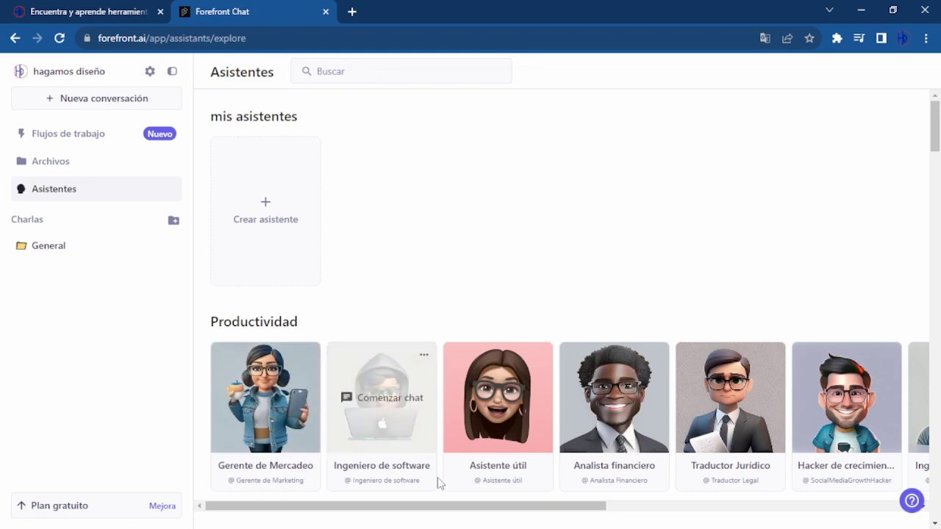
mouse_move(414, 452)
scroll(414, 426, down, 2)
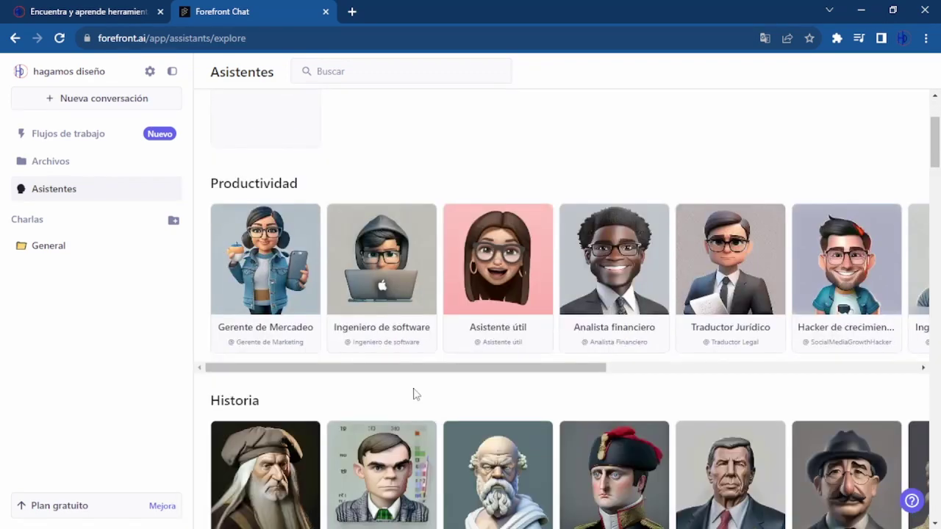
mouse_move(287, 345)
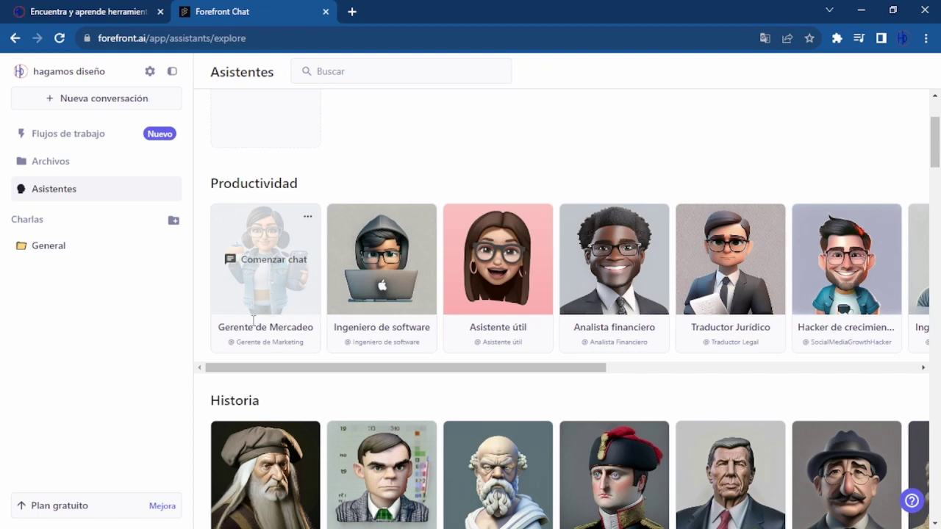
mouse_move(416, 335)
mouse_move(507, 339)
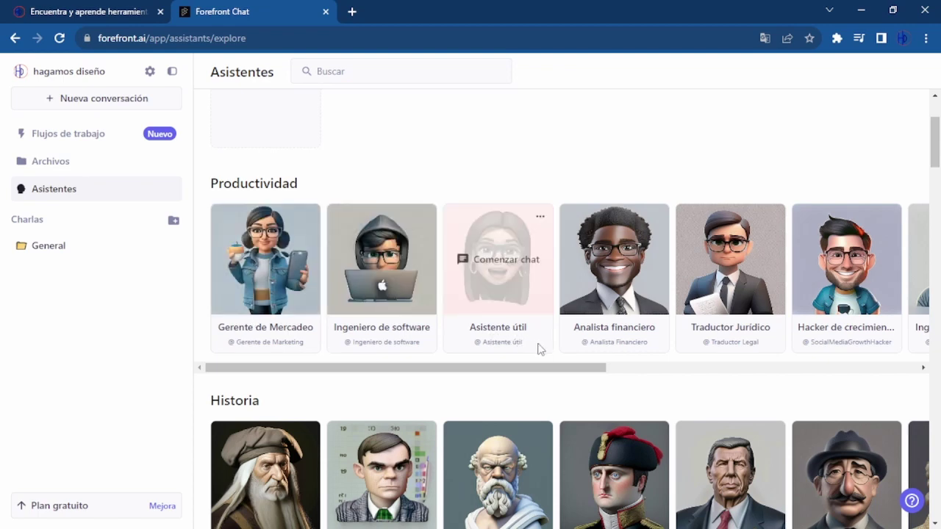
drag(588, 367, 903, 373)
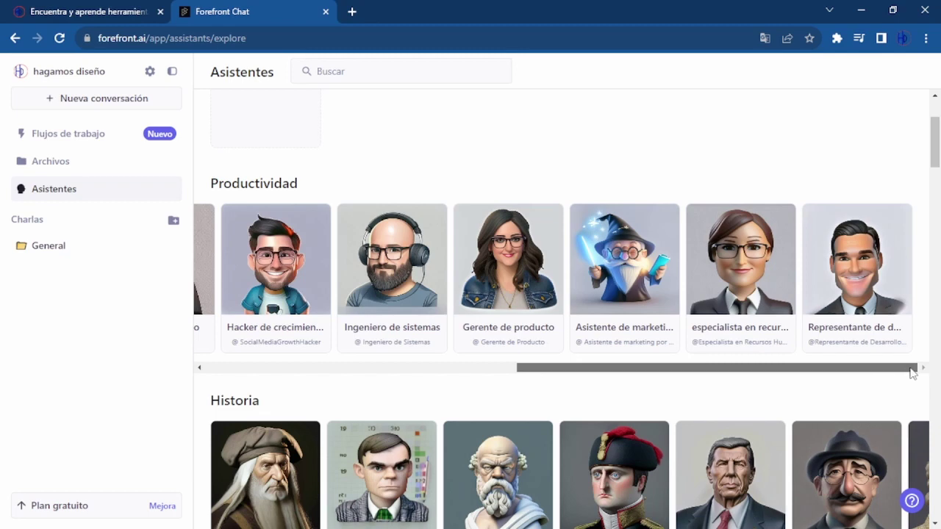
drag(911, 373, 912, 372)
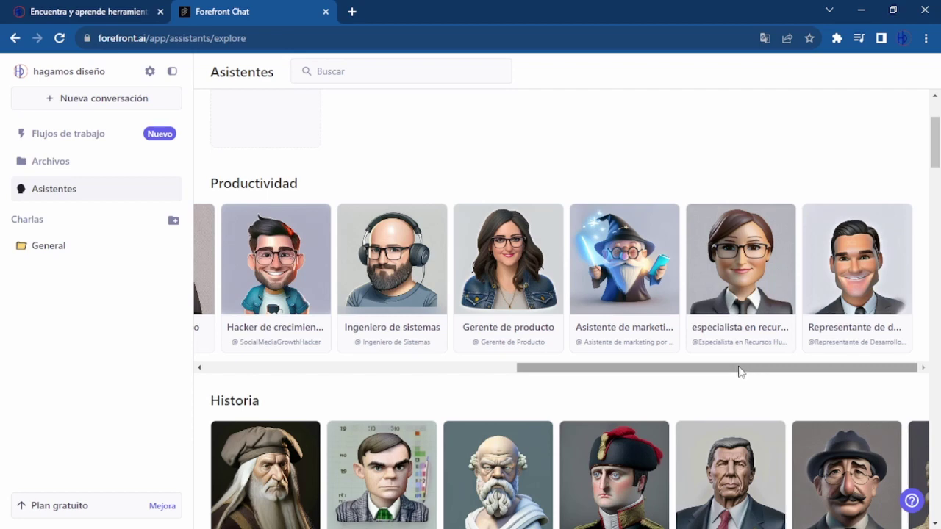
Look through all assistants in the Historia and Celebridad categories
scroll(696, 373, down, 3)
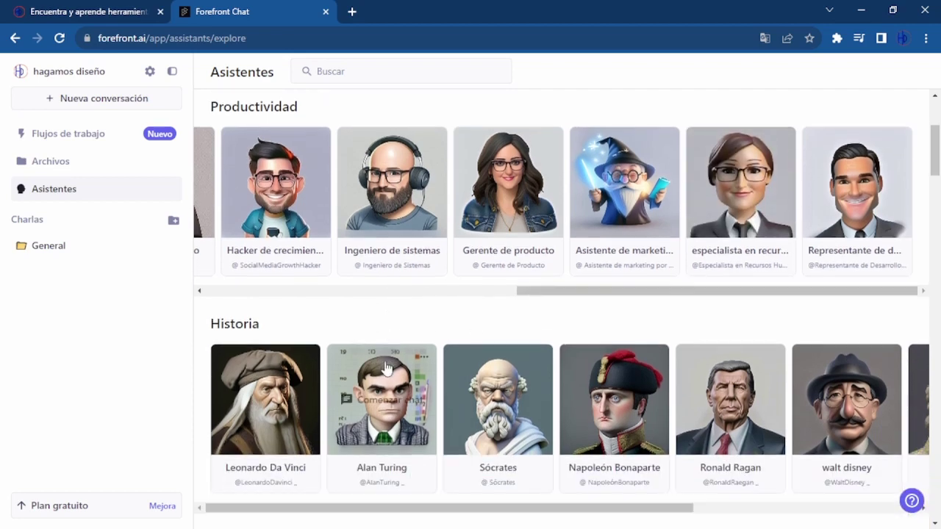
mouse_move(304, 297)
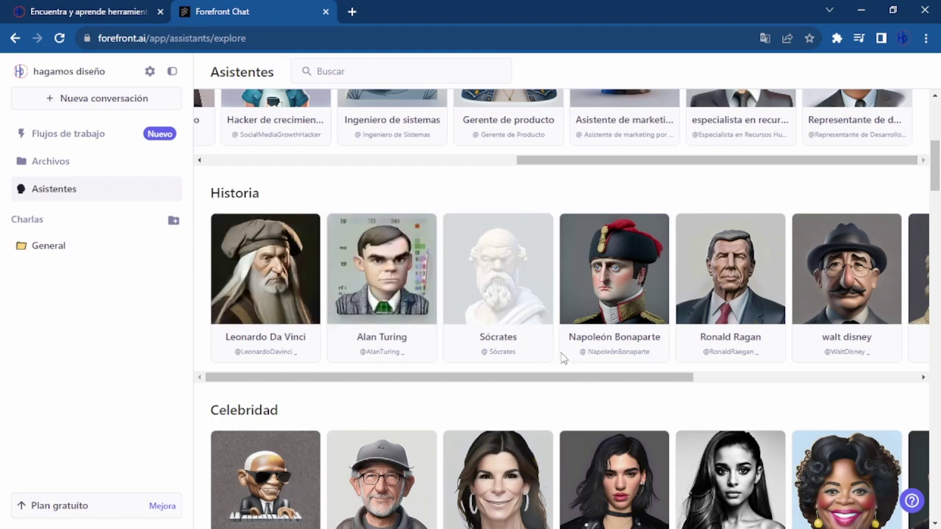
drag(674, 378, 920, 392)
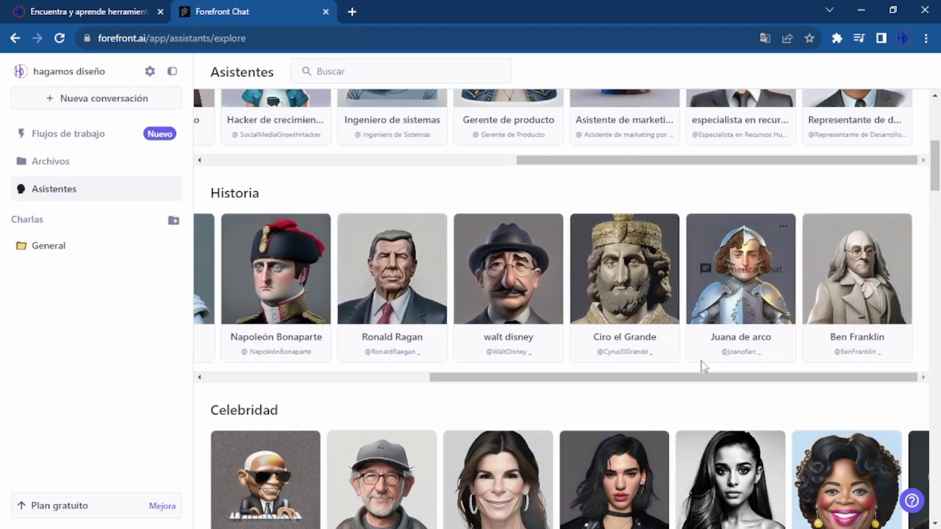
scroll(323, 338, down, 2)
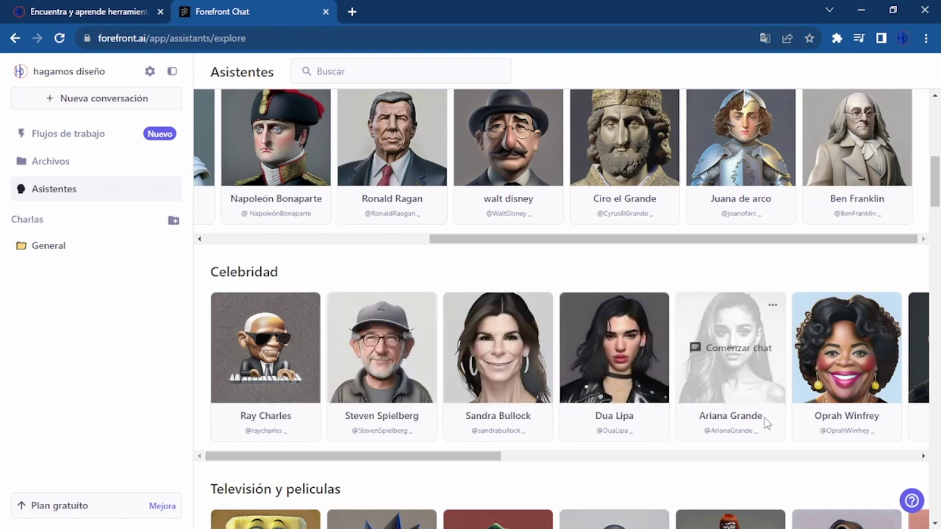
drag(458, 457, 888, 451)
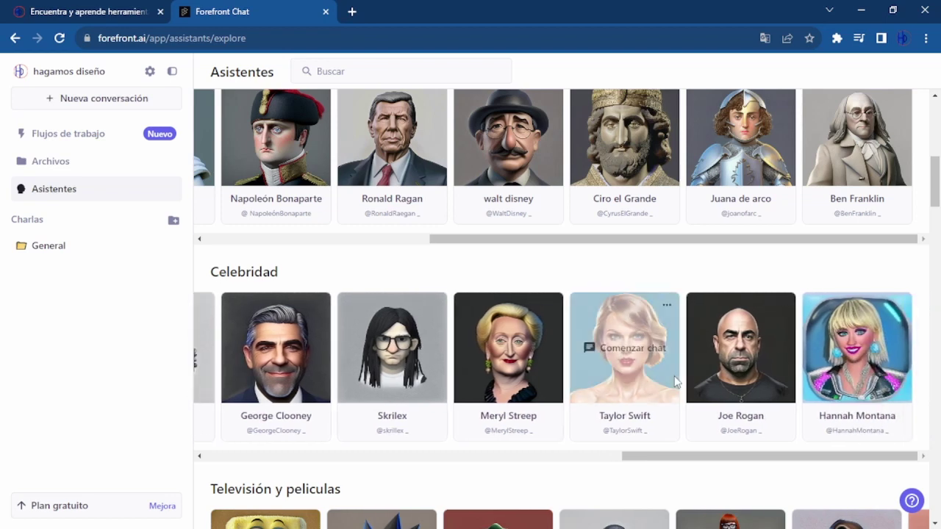
Look through all assistants in the Televisión y peliculas and Guerra de las Galaxias categories
scroll(529, 348, down, 4)
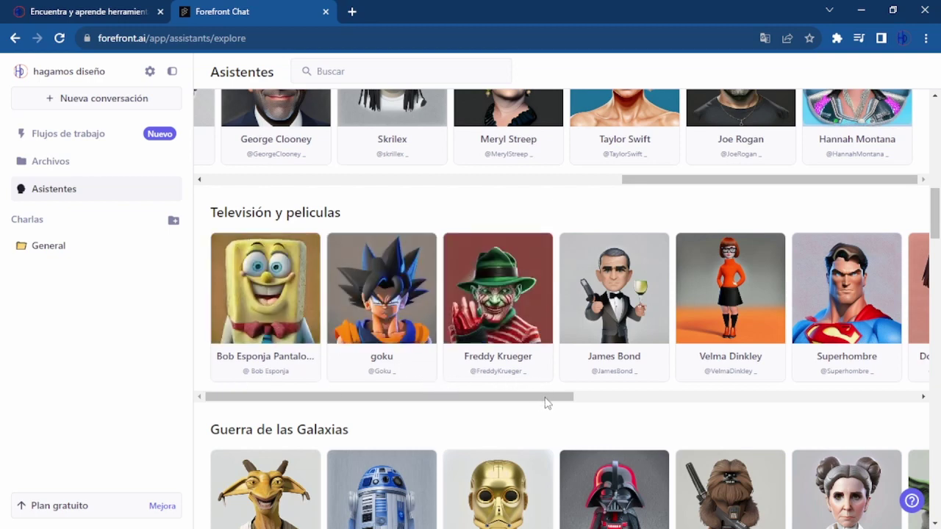
drag(546, 402, 886, 387)
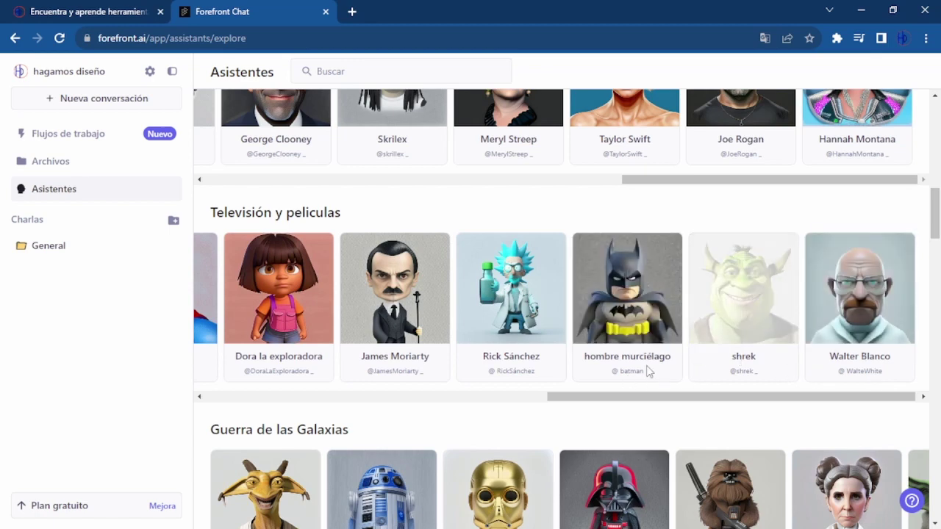
scroll(382, 353, down, 2)
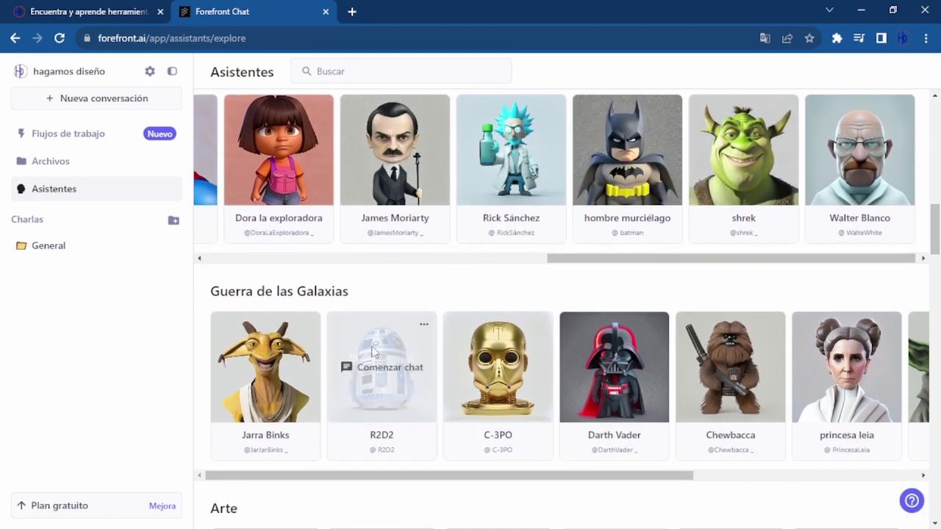
scroll(353, 364, down, 1)
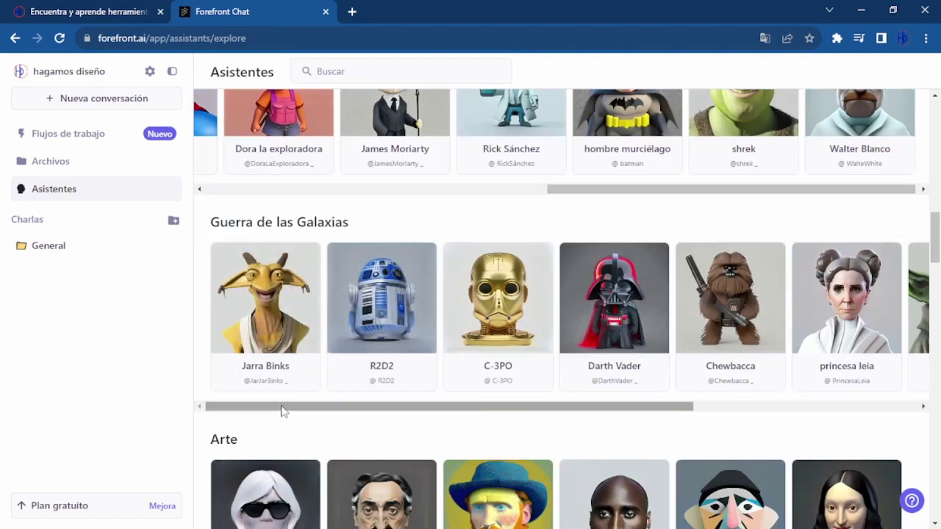
mouse_move(394, 362)
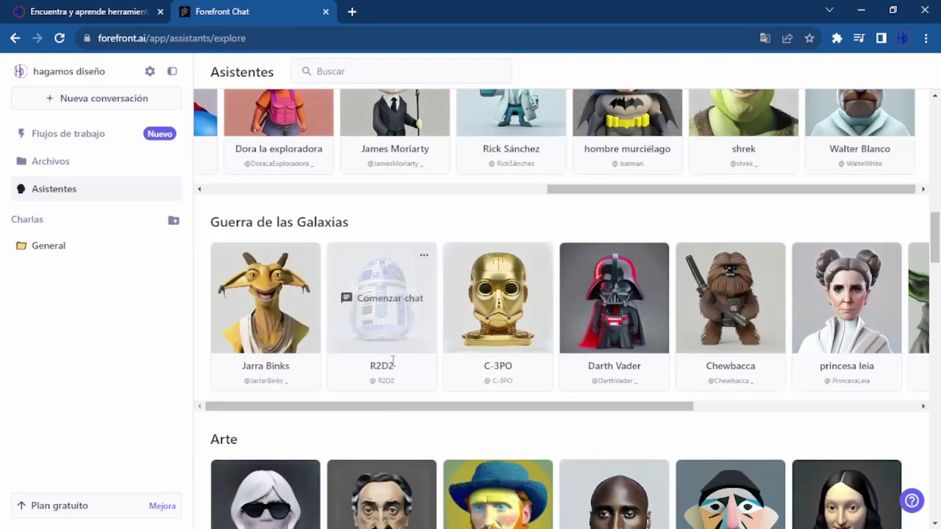
mouse_move(504, 380)
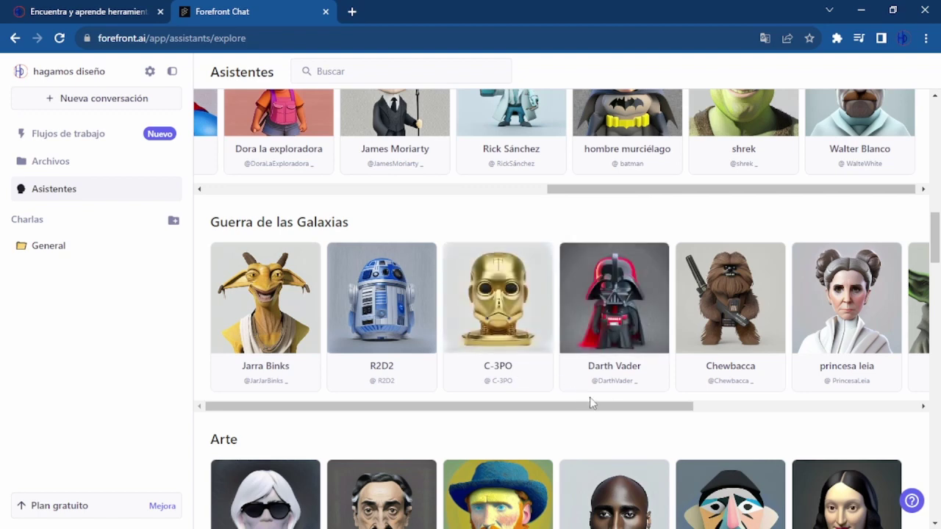
drag(636, 413, 864, 408)
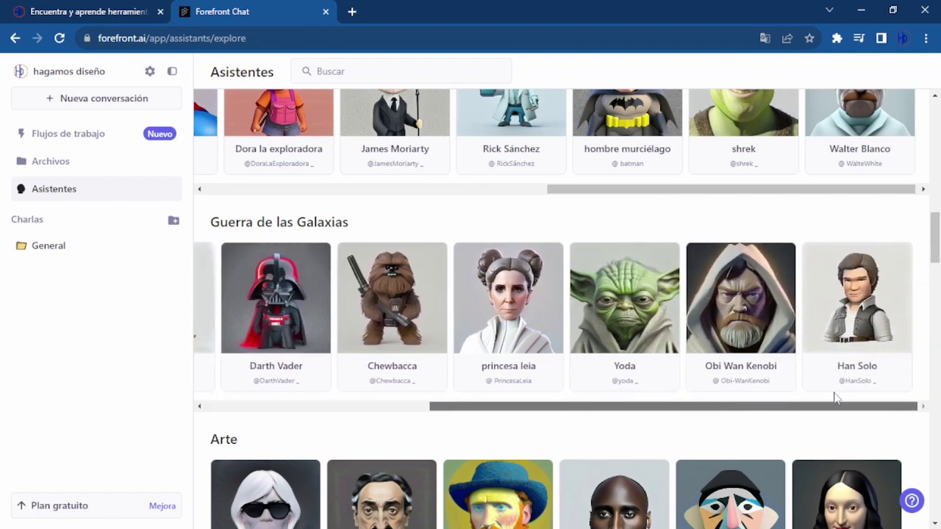
Look over the remaining assistant categories from Arte and Maravilla down to Científico
scroll(504, 378, down, 2)
scroll(263, 412, down, 3)
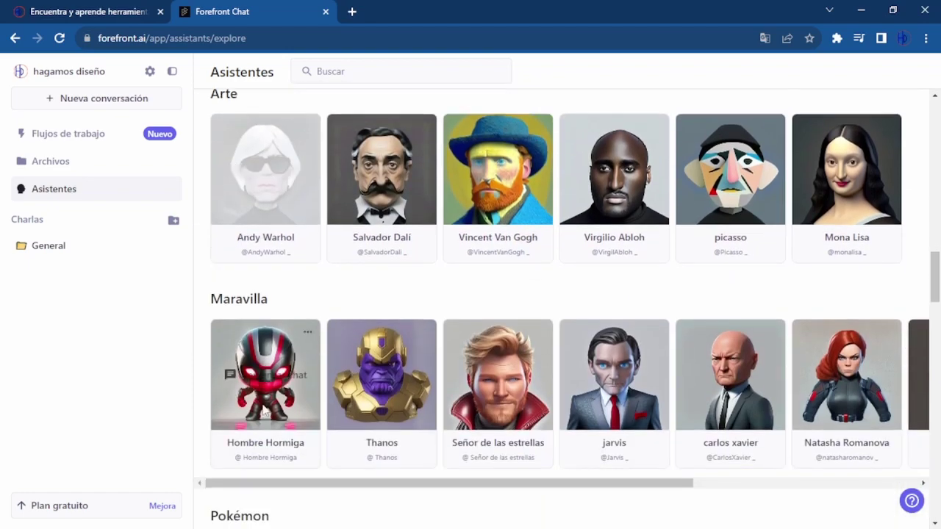
scroll(263, 412, down, 1)
scroll(278, 294, down, 2)
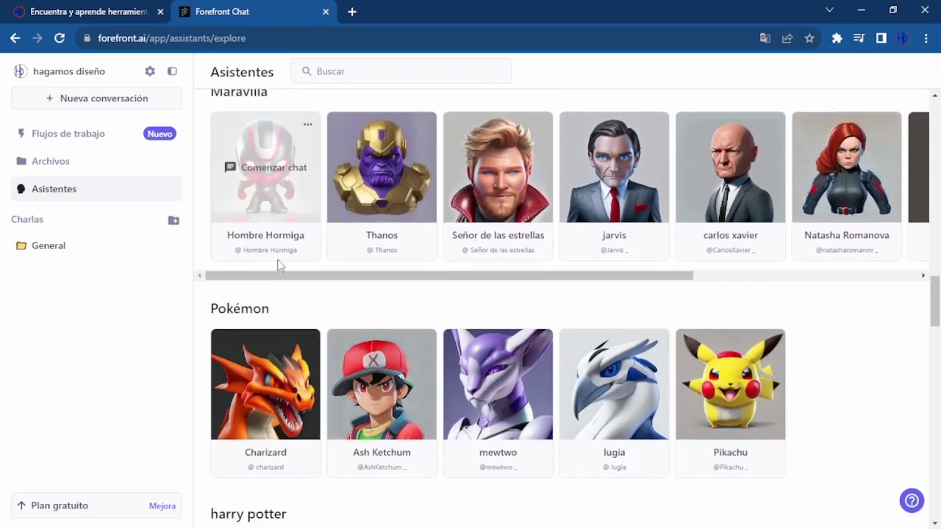
scroll(278, 265, down, 10)
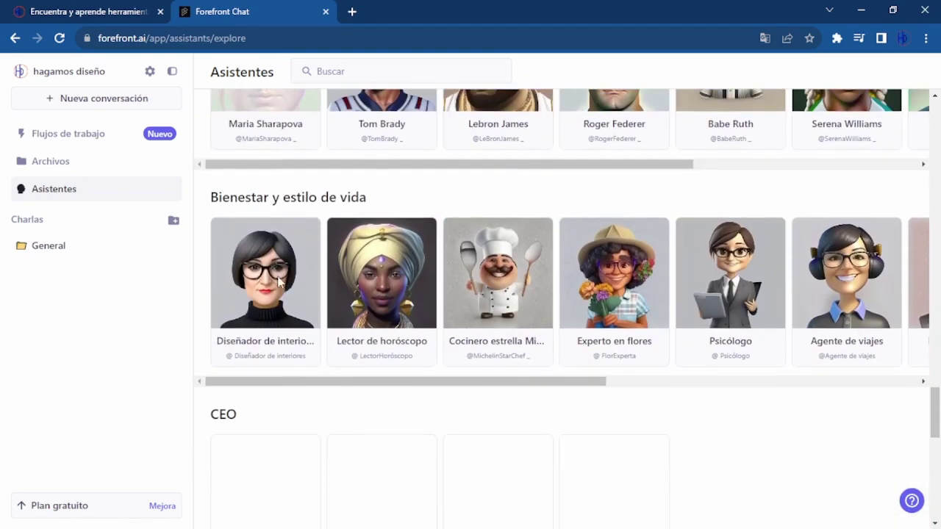
scroll(279, 283, down, 3)
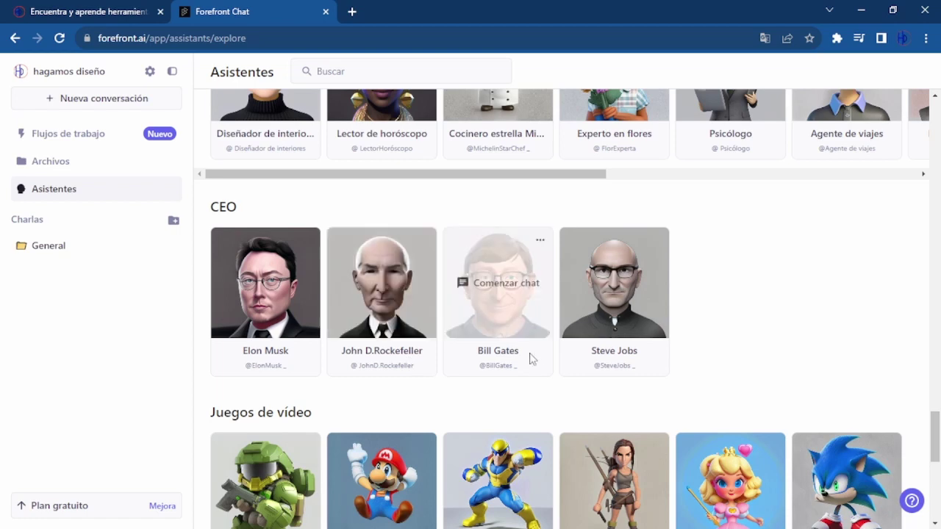
scroll(478, 324, down, 5)
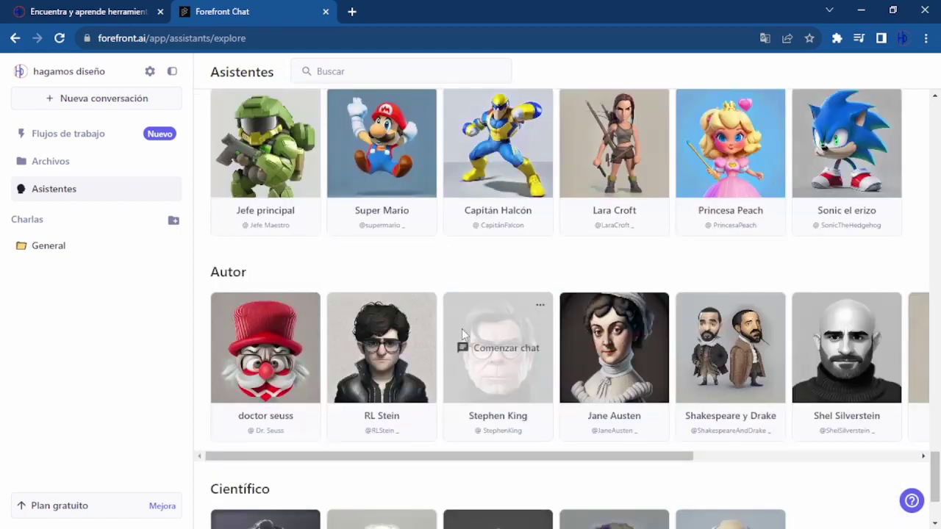
scroll(462, 332, down, 1)
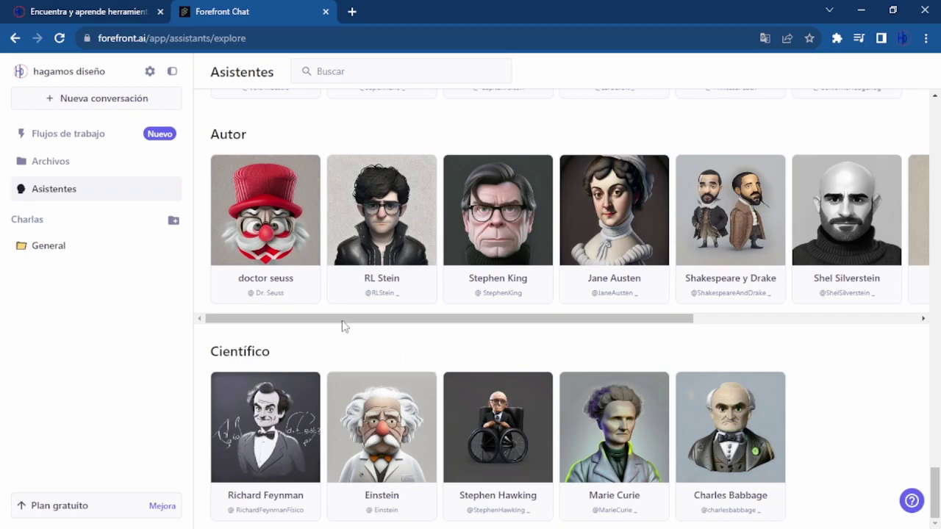
Return to the Productividad category and start a chat with the Gerente de Mercadeo assistant
scroll(390, 315, up, 20)
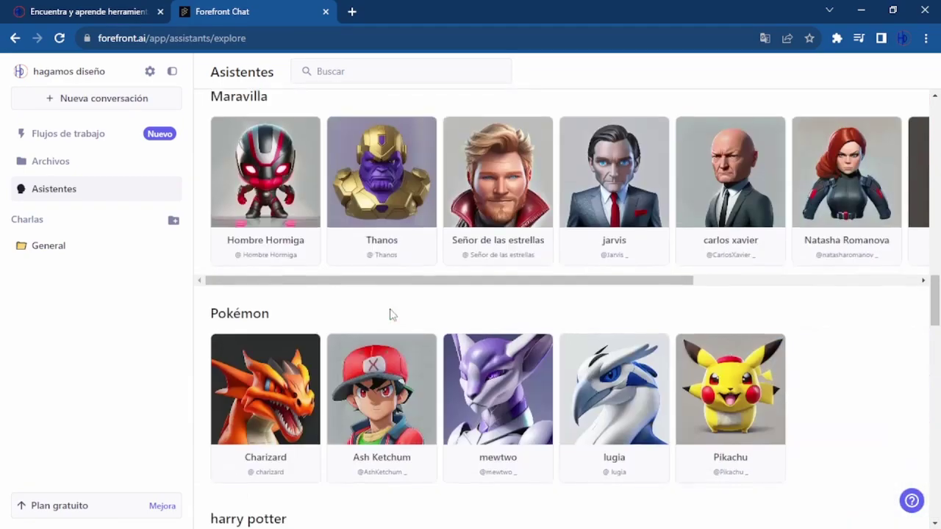
scroll(390, 314, up, 15)
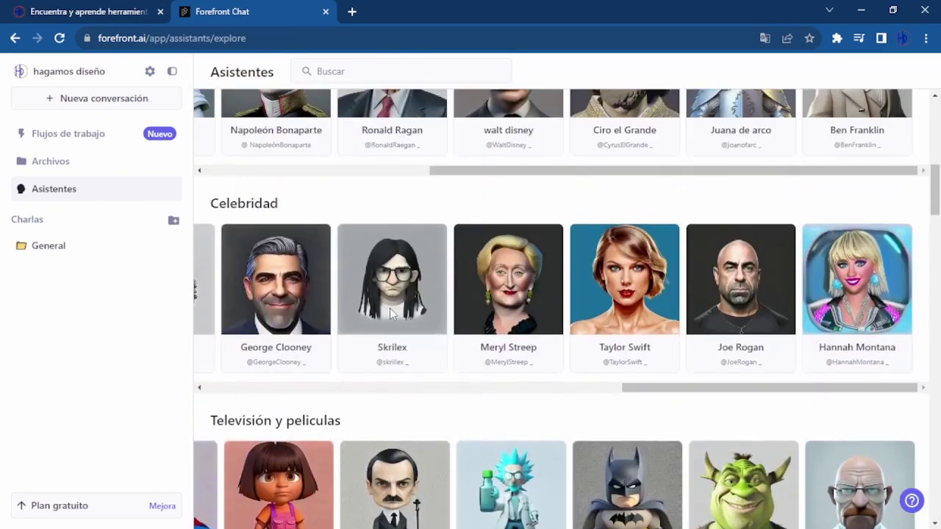
scroll(390, 314, up, 5)
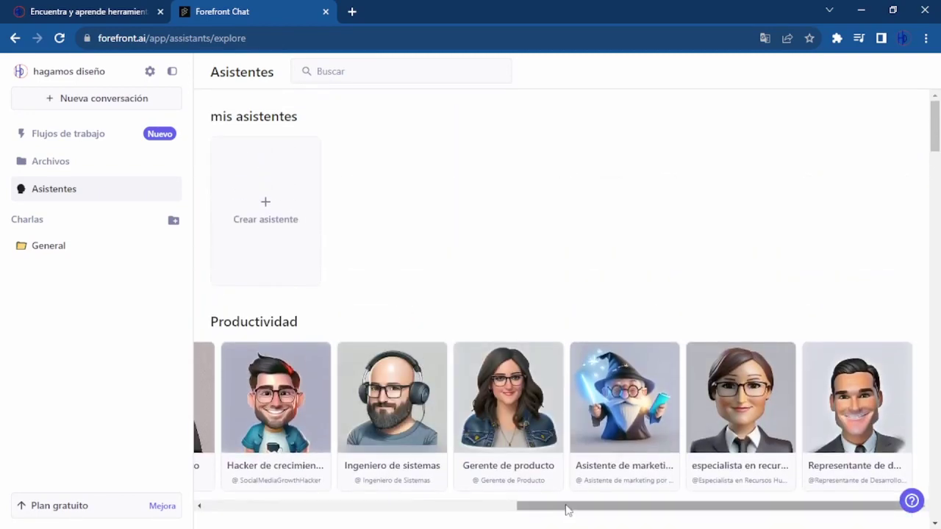
drag(560, 508, 242, 513)
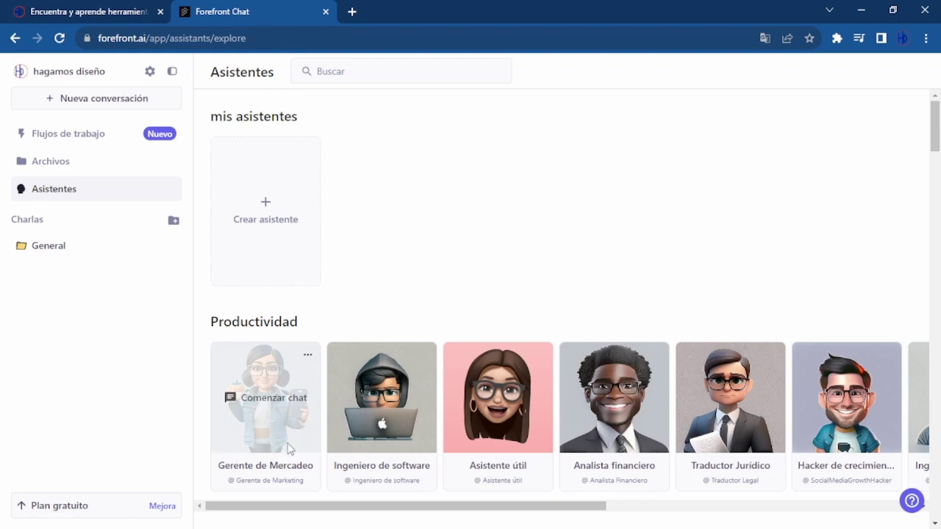
click(470, 436)
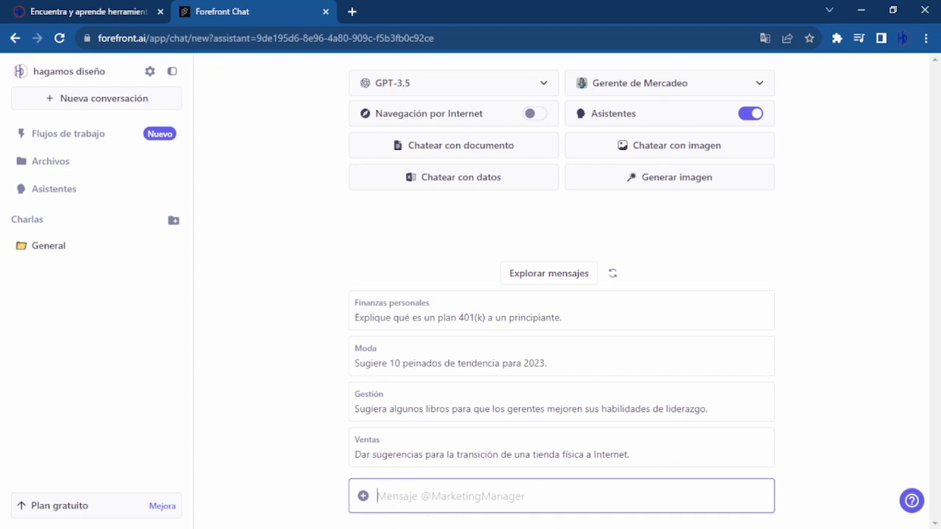
Send "Necesito las 5 mejores estrategias de como hacer una campaña efectiva de marketing digital de un curso digital de inteligencia artificial." and read the reply
text(Necesito las 5 mejores estrategias de como hacer una campaña efectiva de marketing digital de un curso digital de inteligencia artificial.)
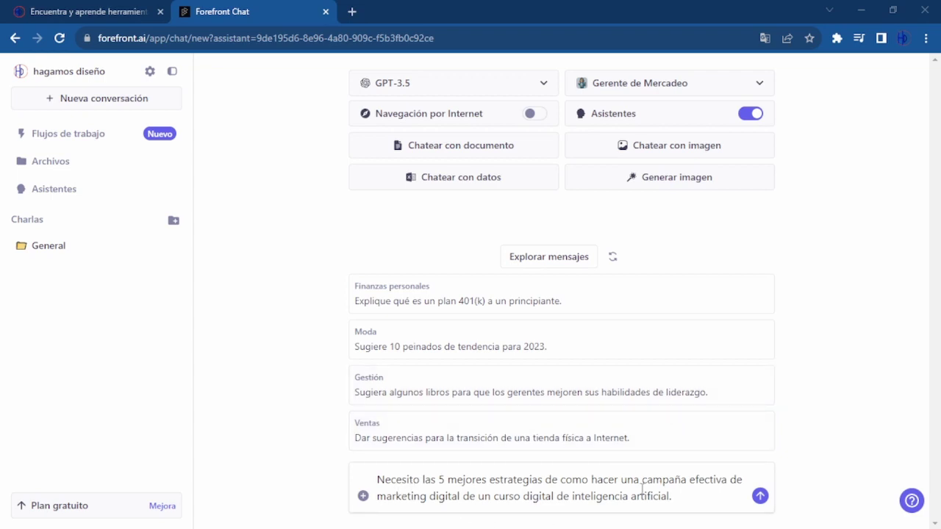
click(760, 496)
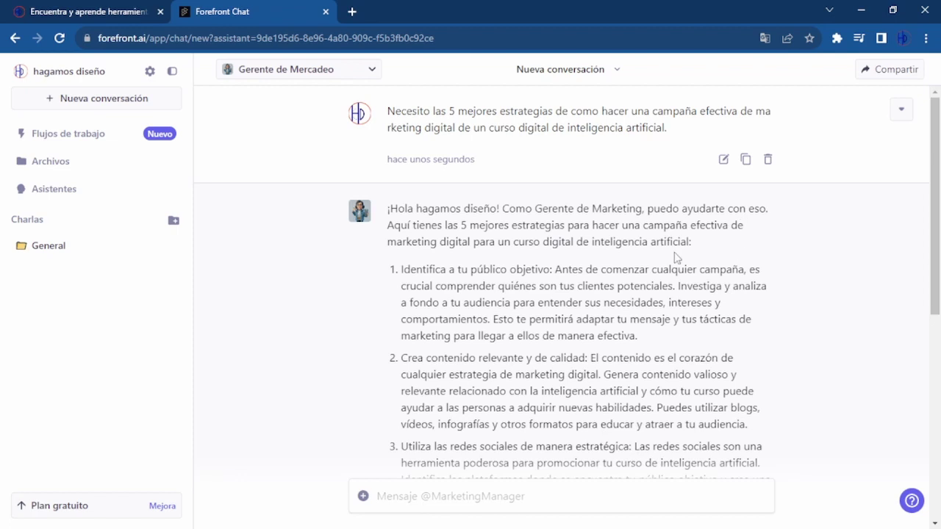
scroll(698, 257, down, 1)
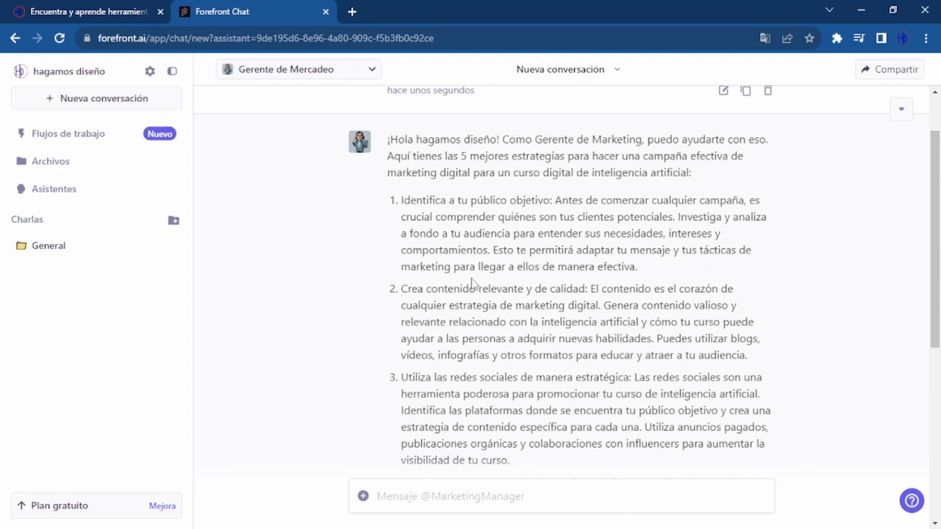
scroll(479, 312, down, 1)
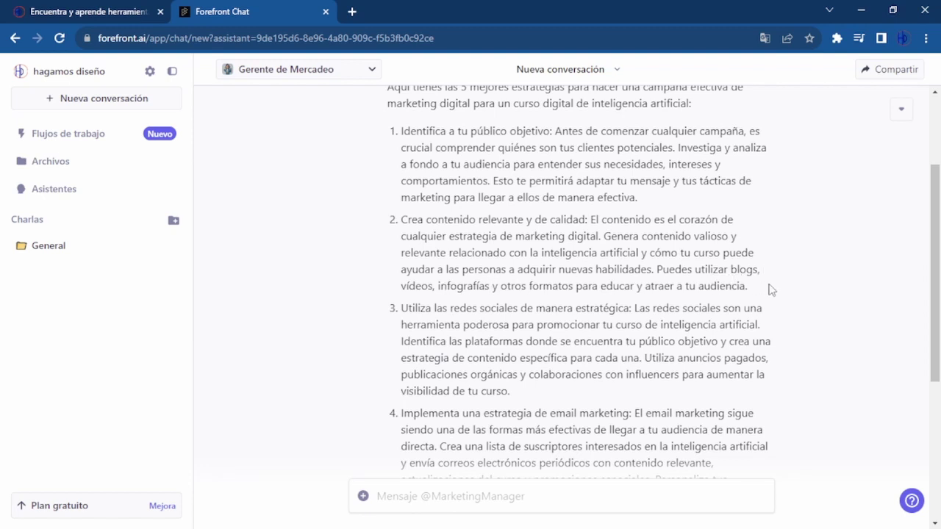
scroll(771, 289, down, 1)
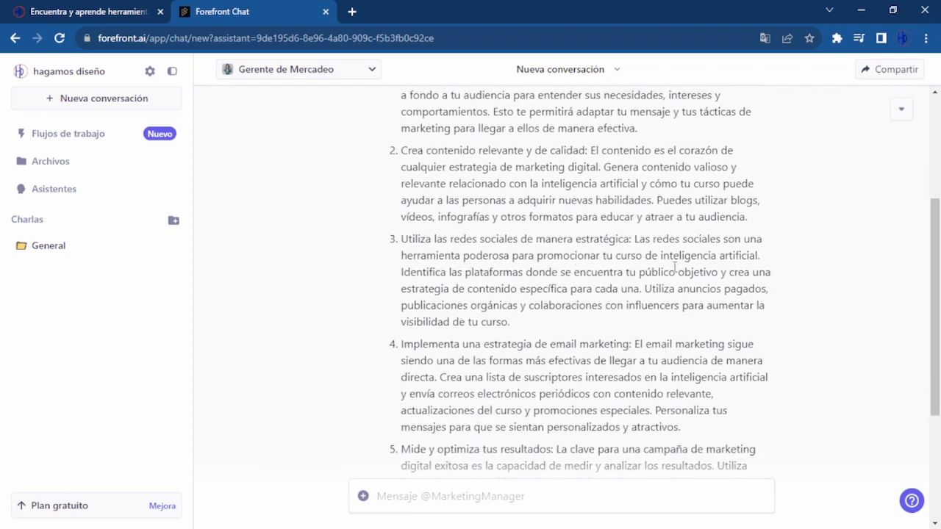
scroll(554, 289, down, 1)
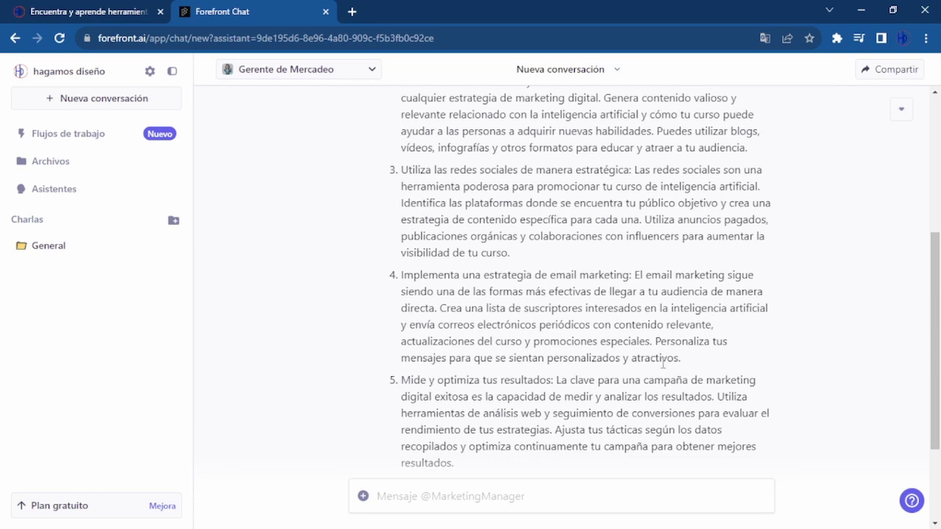
Copy the Gerente de Mercadeo assistant's whole reply, paste it into a blank Notepad document and return to the Forefront chat
scroll(610, 368, down, 2)
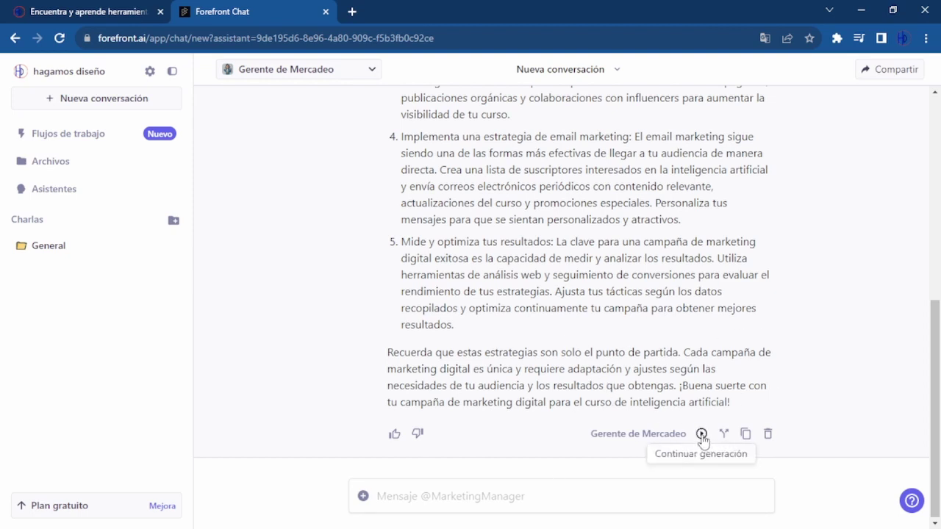
click(744, 435)
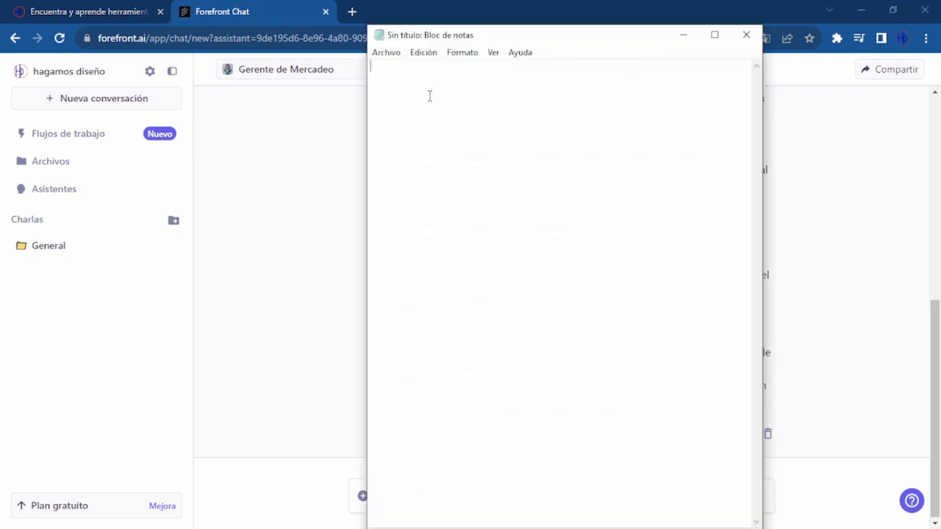
key(ctrl+v)
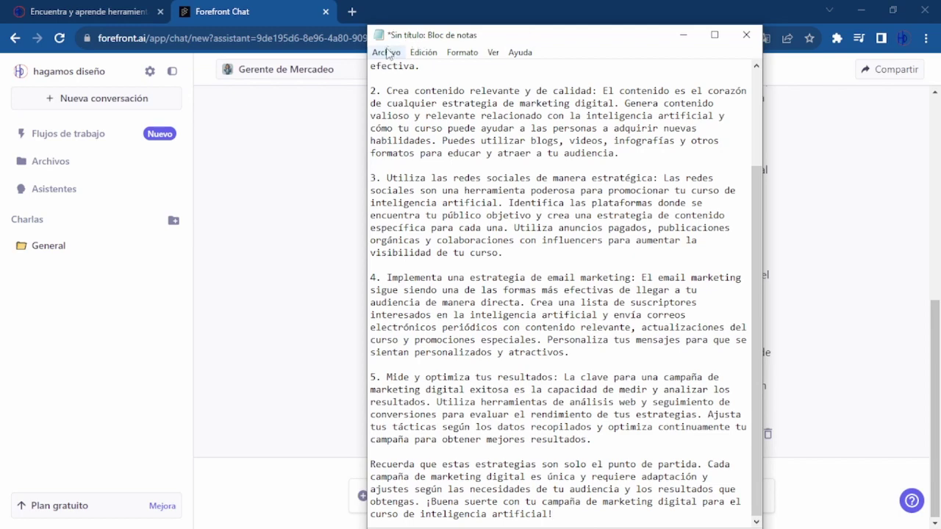
drag(483, 29, 657, 39)
key(alt+Tab)
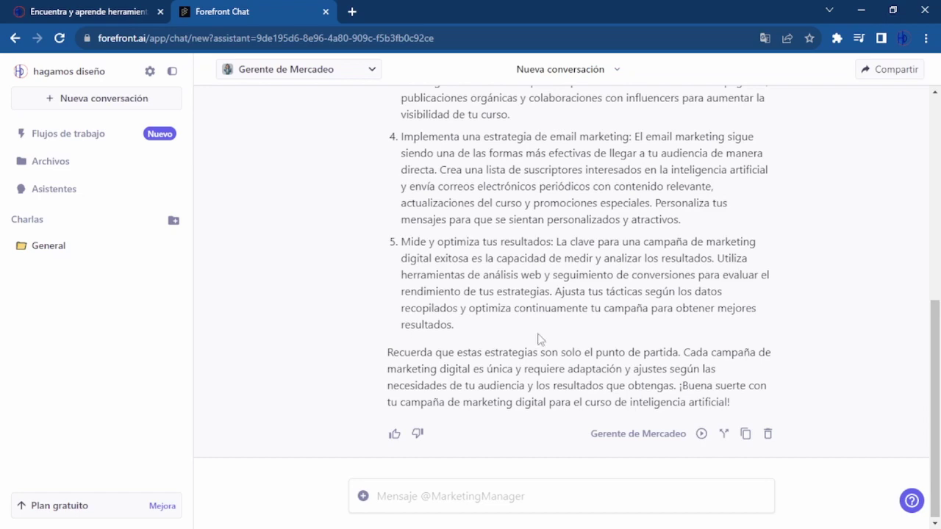
Rename the current conversation as "estrategias de marketing"
scroll(526, 347, up, 7)
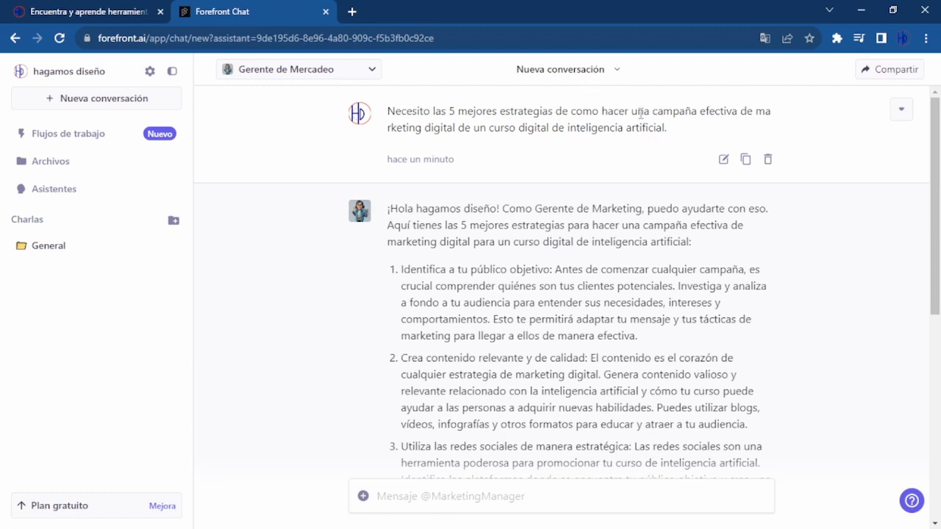
click(618, 70)
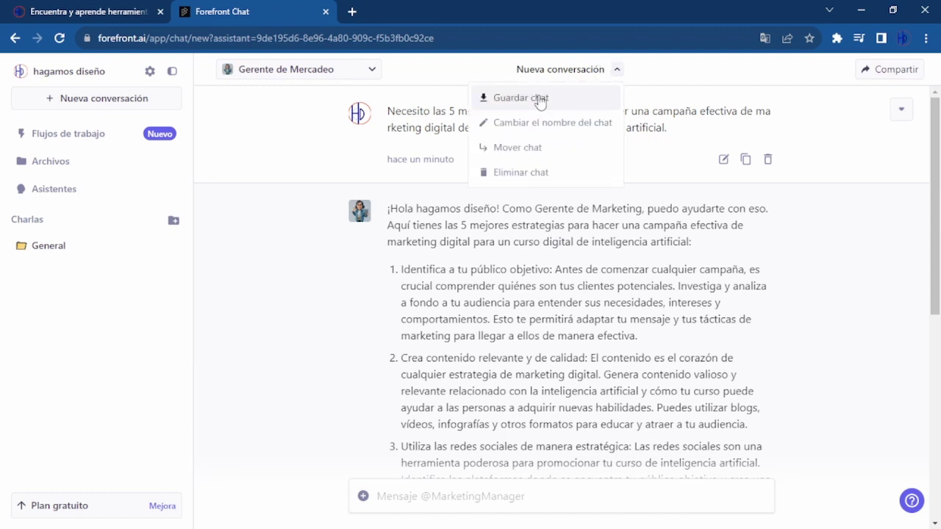
click(524, 125)
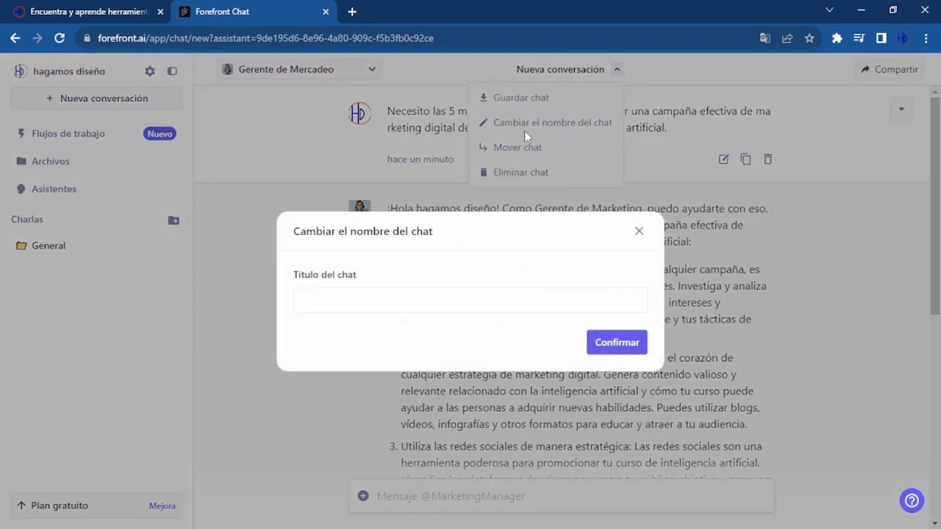
click(335, 298)
text(estr)
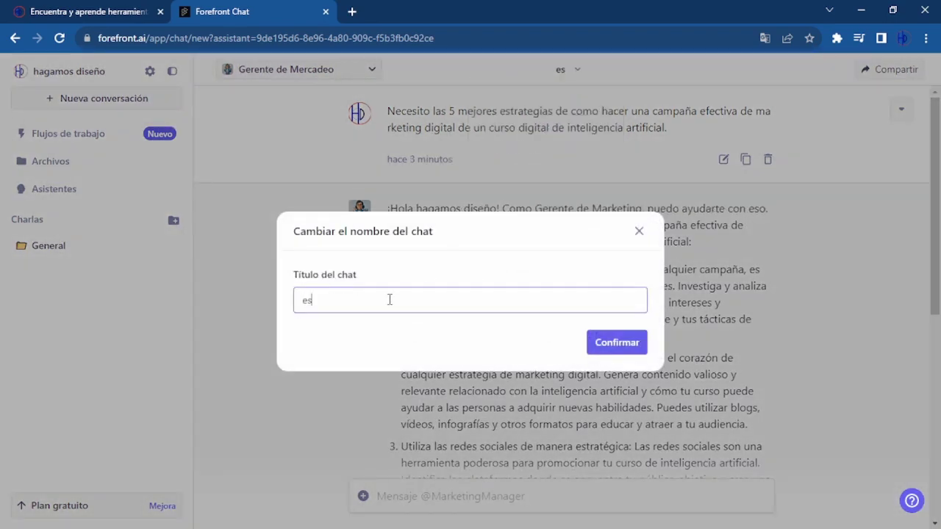
text(ategias de marketing)
key(Return)
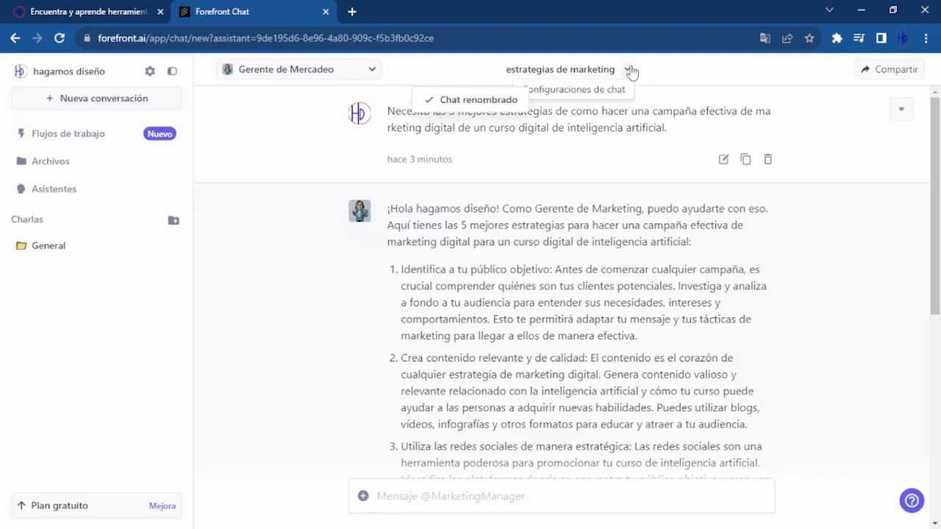
Try to move the "estrategias de marketing" chat into the General folder and check that folder's contents
click(629, 69)
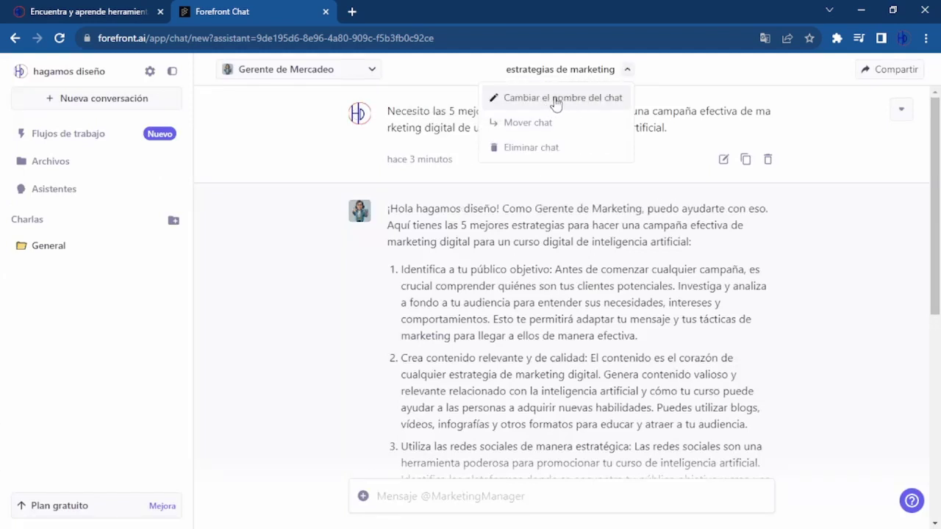
click(525, 123)
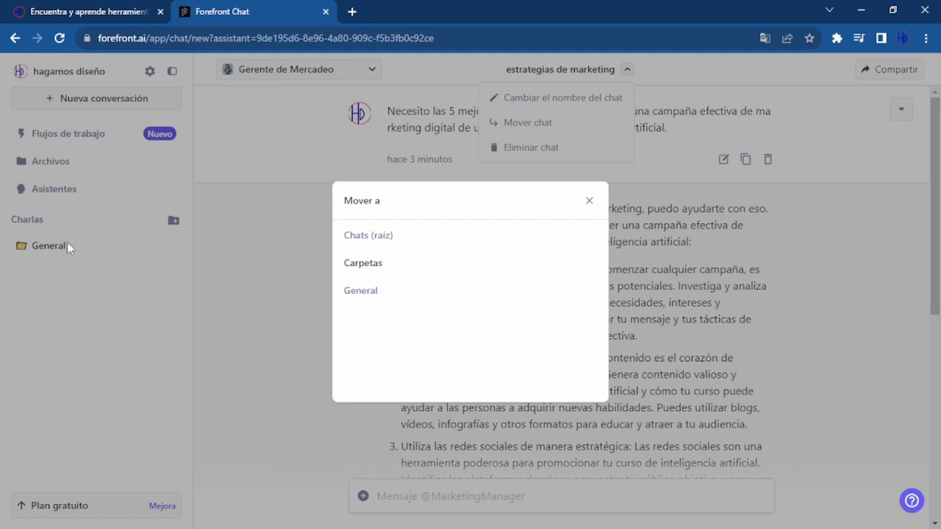
click(451, 304)
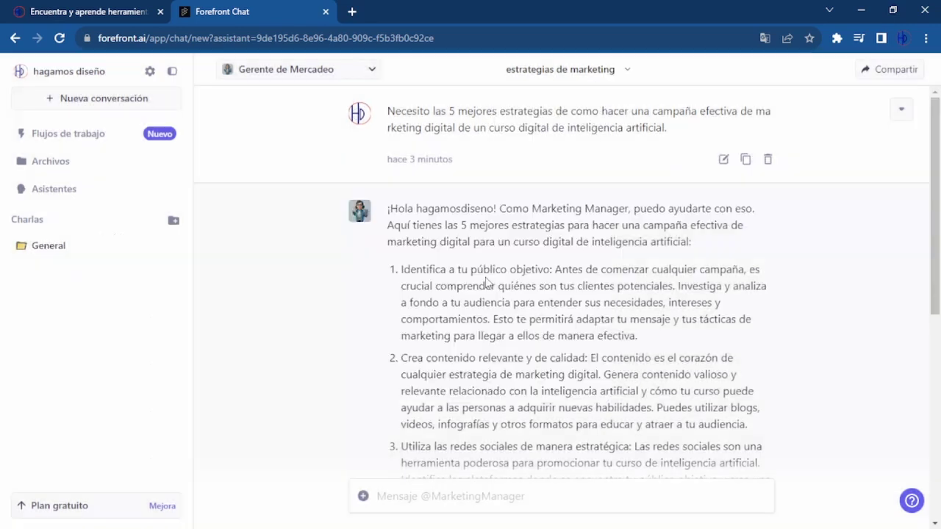
click(34, 254)
click(560, 69)
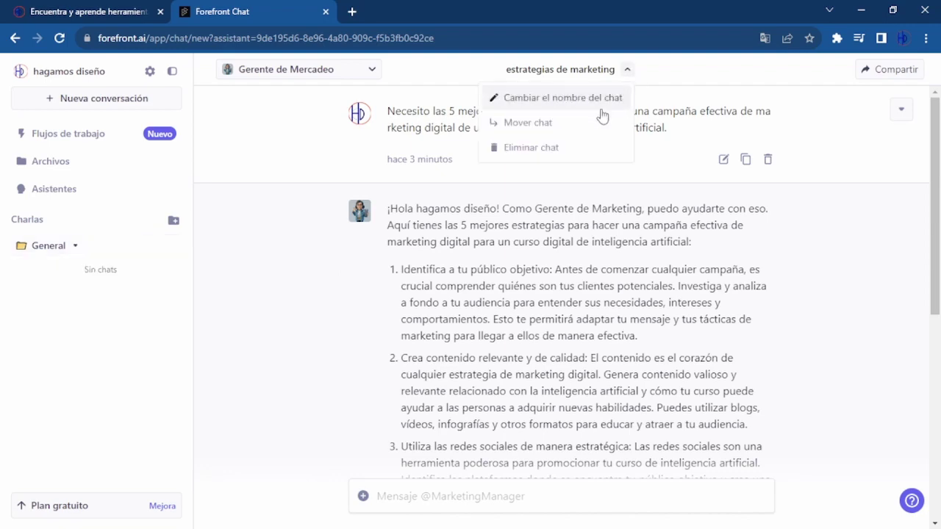
click(537, 136)
click(361, 291)
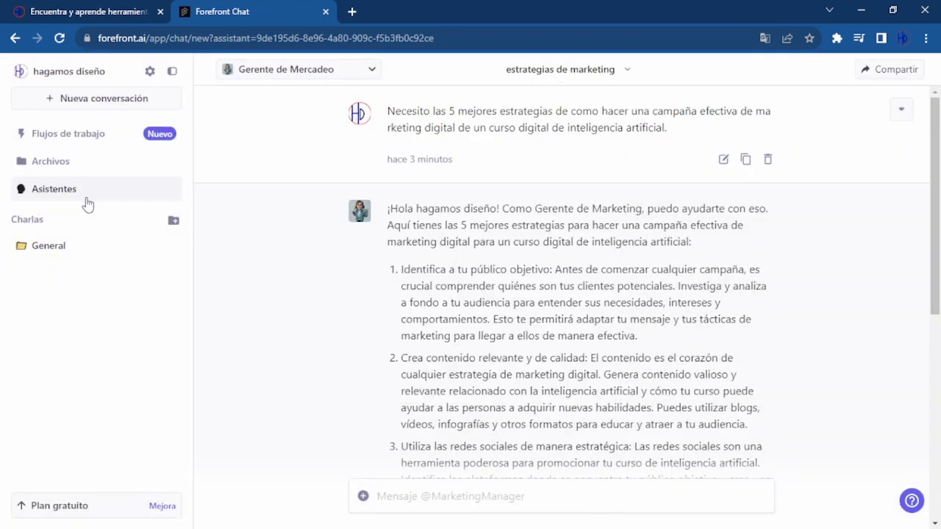
Look over the Archivos section and the list of assistants
click(52, 163)
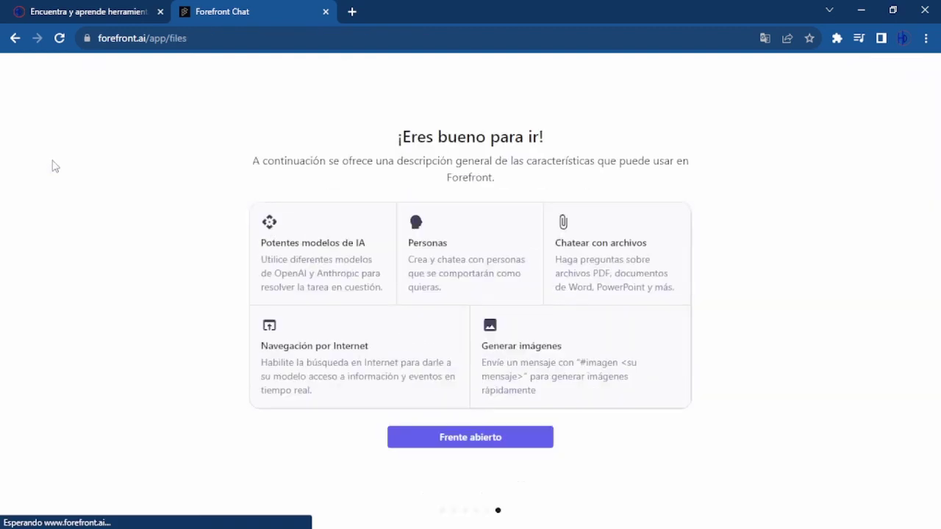
key(Escape)
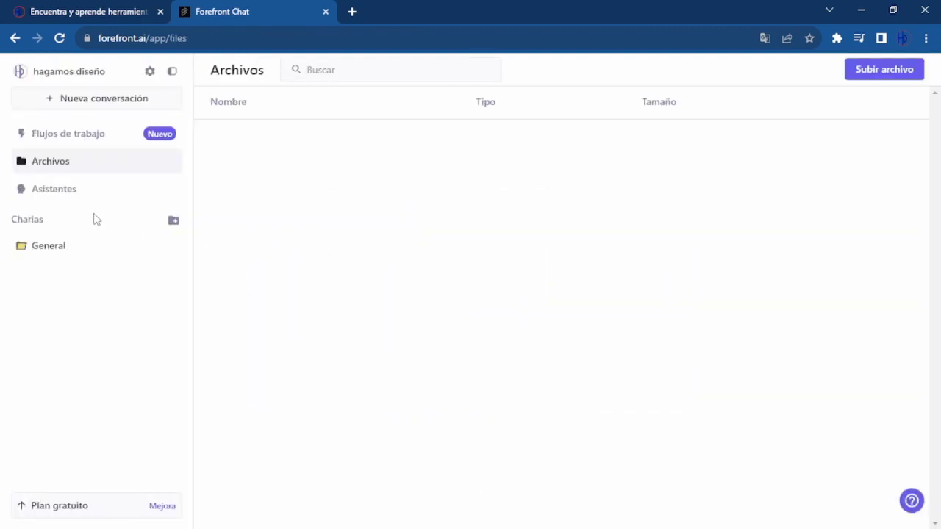
click(74, 189)
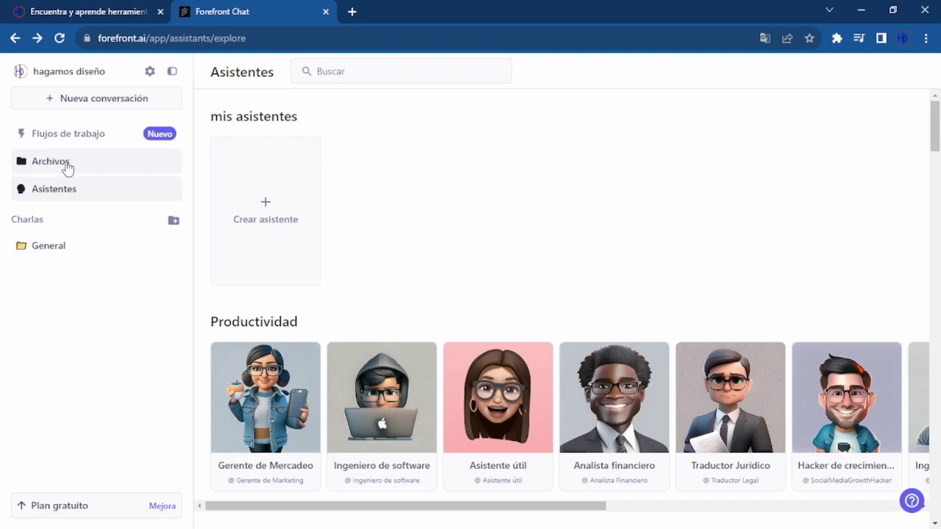
scroll(382, 314, down, 6)
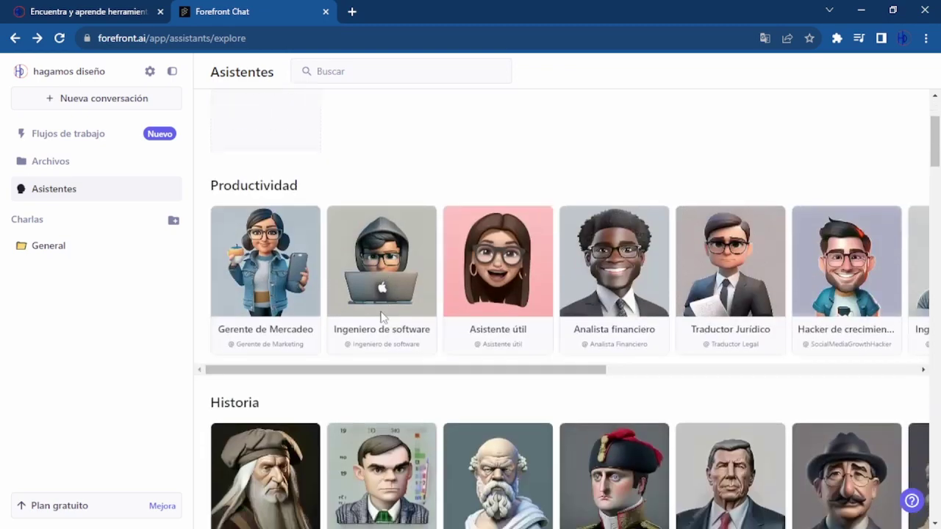
scroll(381, 316, up, 4)
scroll(378, 313, up, 3)
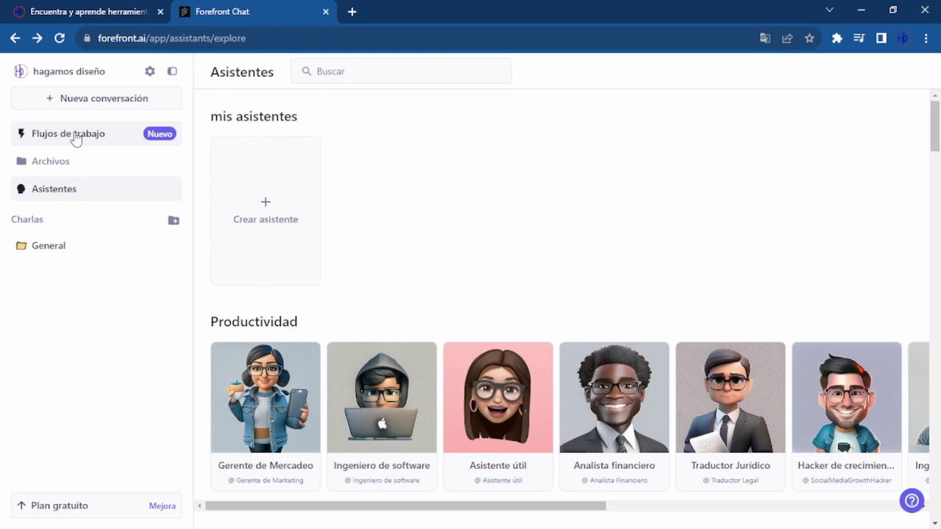
Create a new workflow that starts with a message
click(74, 135)
click(470, 438)
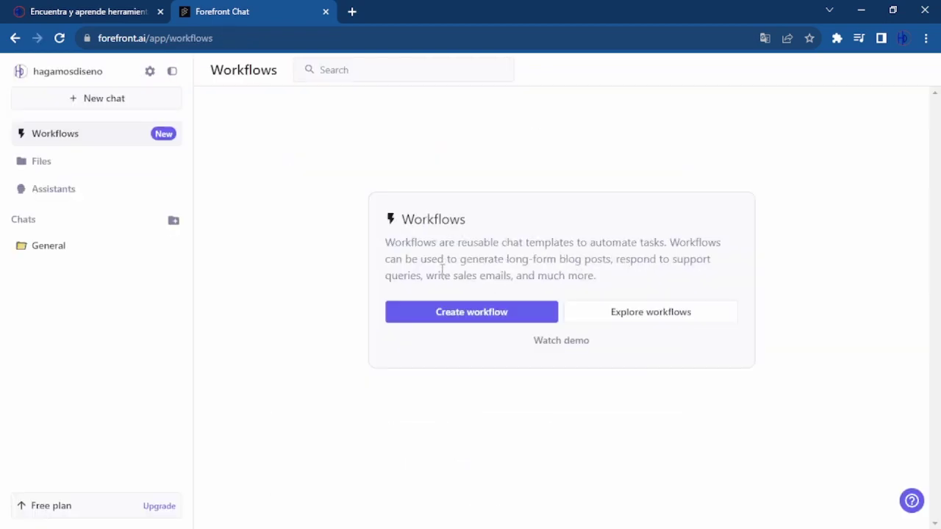
click(471, 328)
click(492, 441)
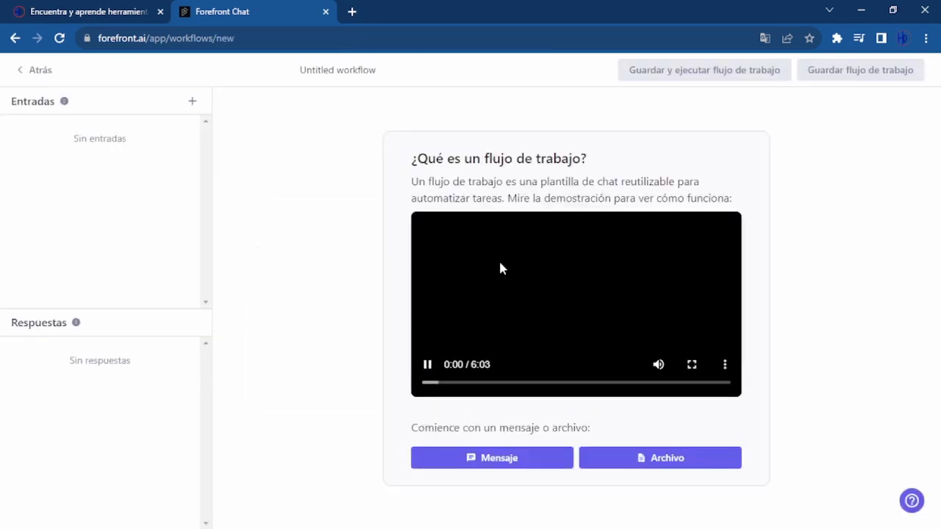
click(477, 457)
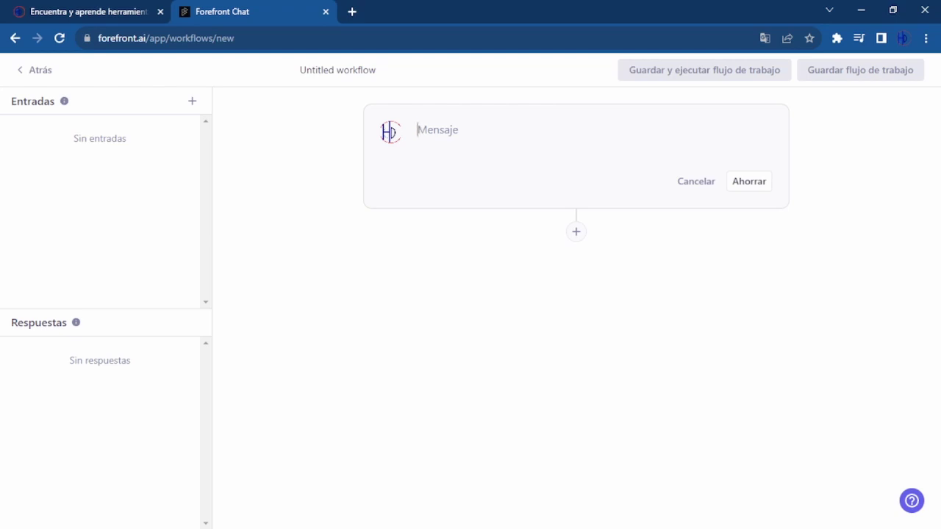
Name the workflow "ia responsable" and save the message "necesito crear un articulo de newsletter que hable acerca de las mejores practicas para utilizar la inteligencia artificial responsablemente"
text(necesito crear un articulo de newsletter que hable acerca de las mejores practicas para utilizar la inteligencia artificial responsablemente)
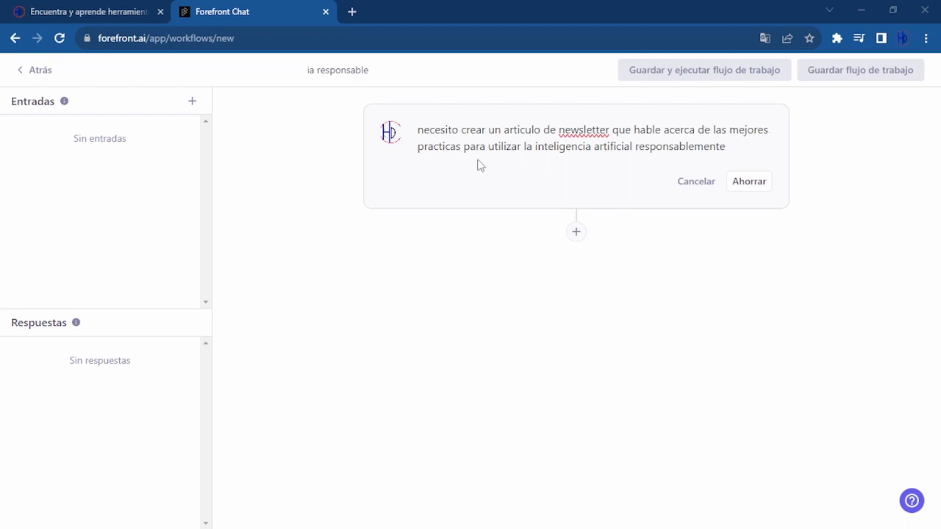
click(748, 183)
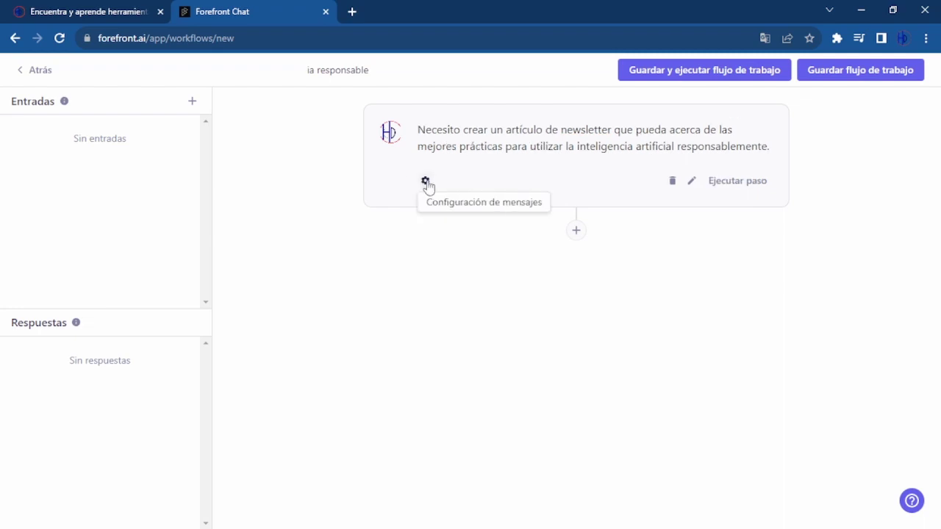
Check the message's model, assistant and internet browsing settings, and run the newsletter message step
click(425, 182)
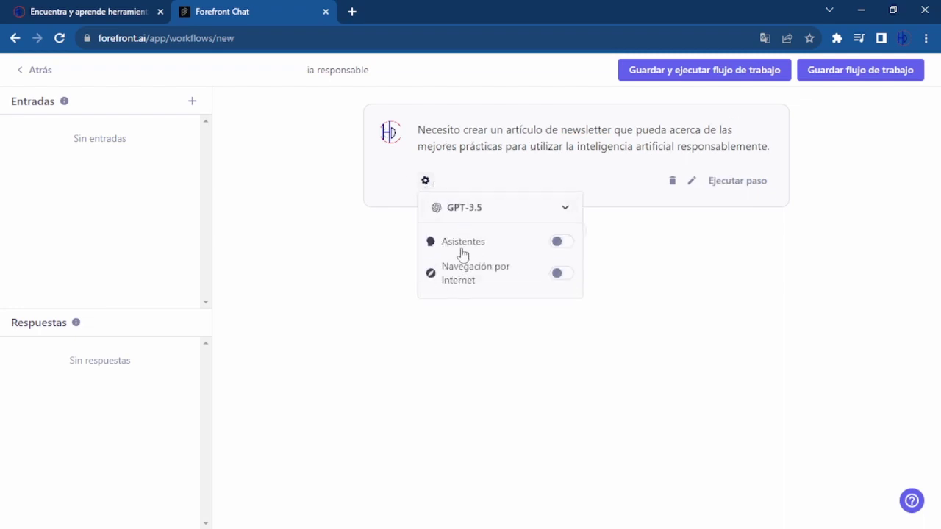
click(485, 180)
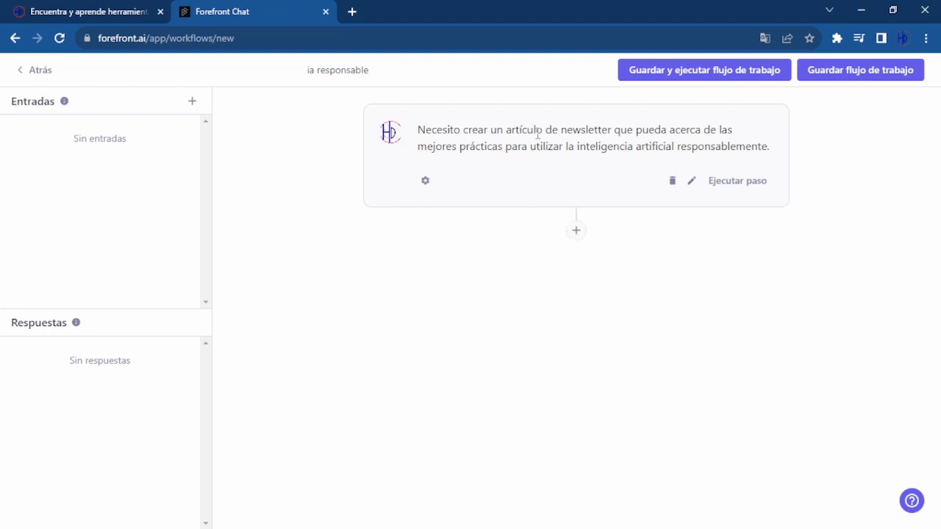
click(710, 184)
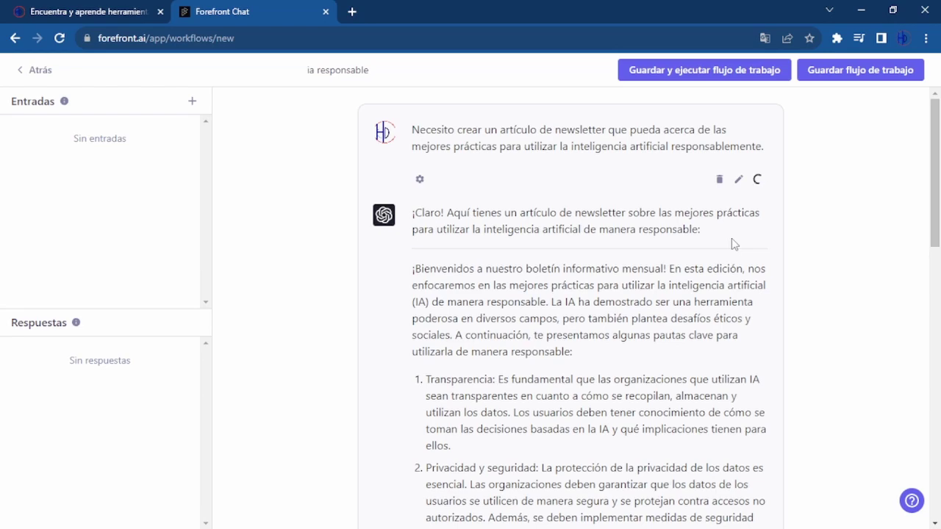
Read through the generated newsletter article and view the options for adding another message or file below it
scroll(662, 294, down, 5)
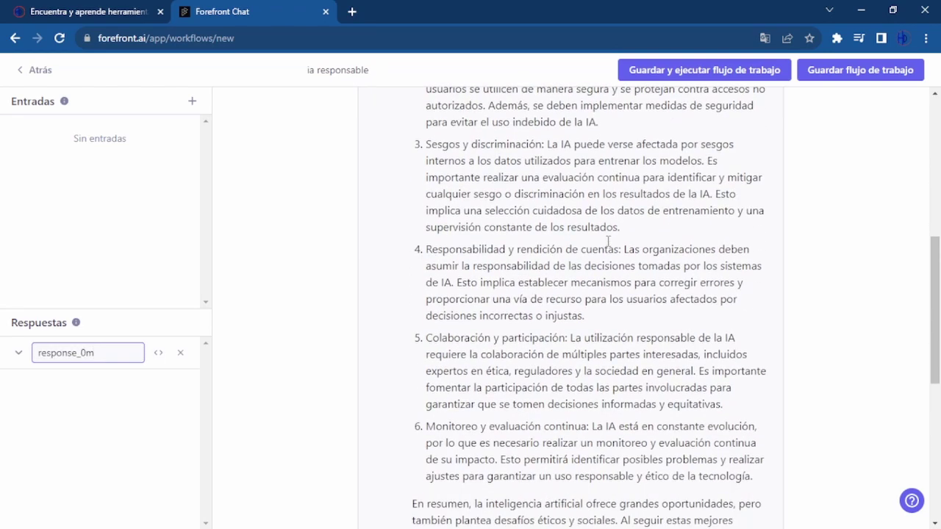
scroll(607, 247, down, 4)
scroll(605, 246, up, 4)
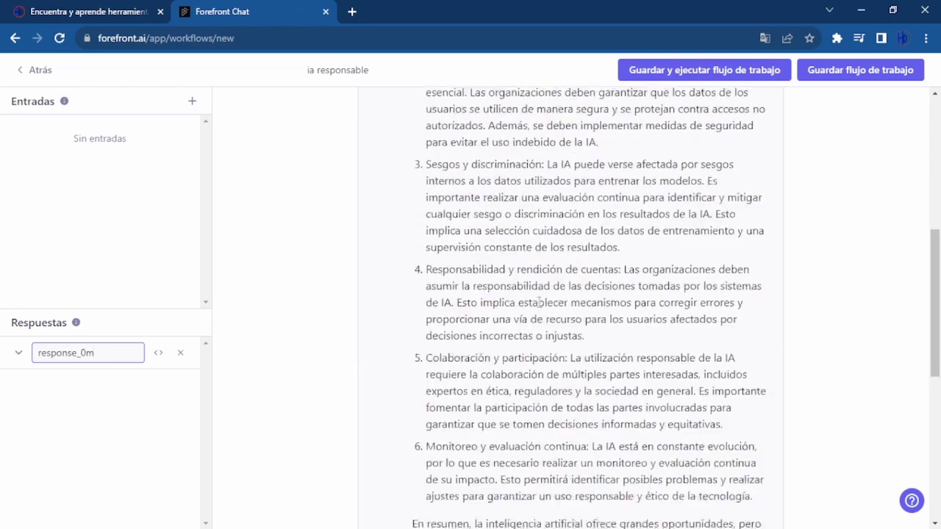
scroll(581, 287, down, 5)
click(571, 356)
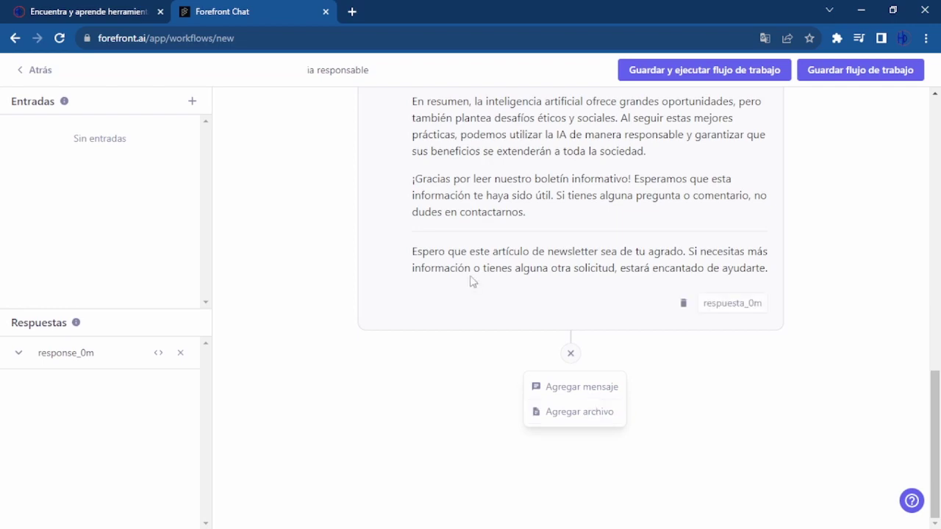
scroll(482, 268, up, 10)
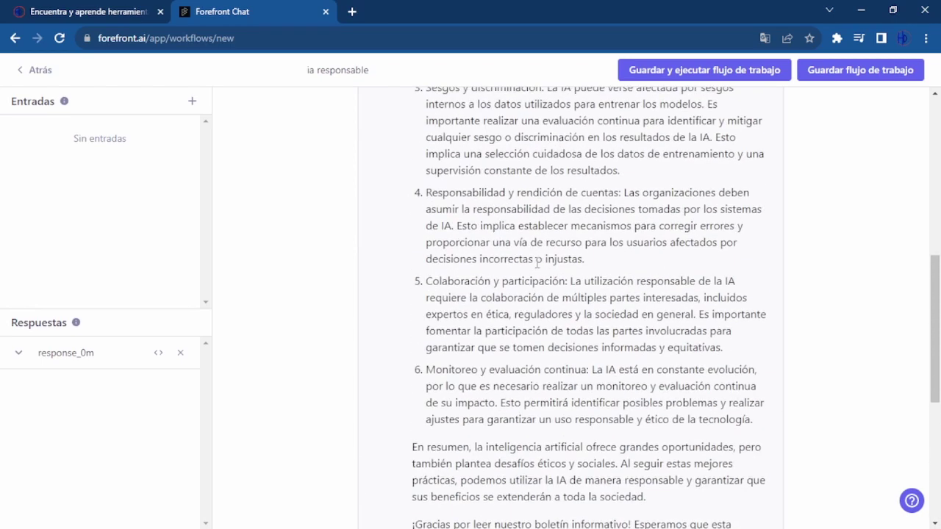
scroll(536, 263, up, 4)
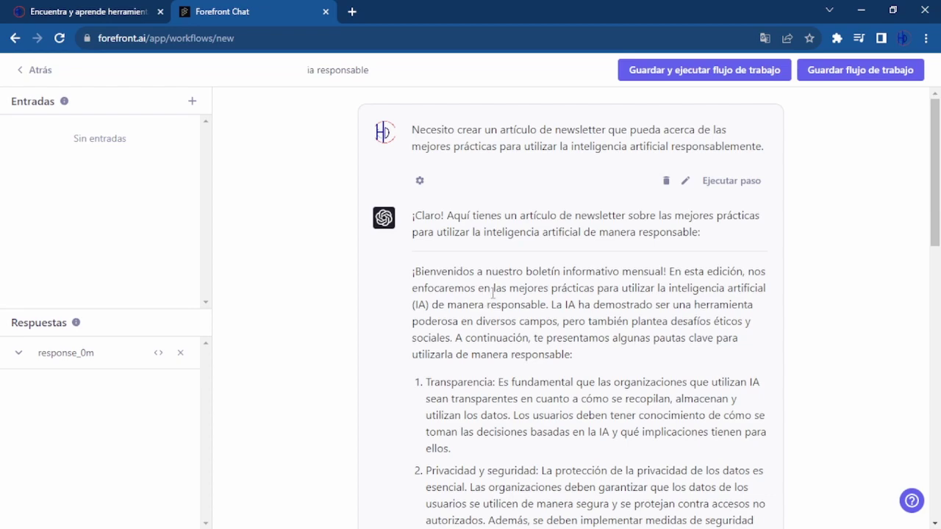
scroll(520, 335, down, 3)
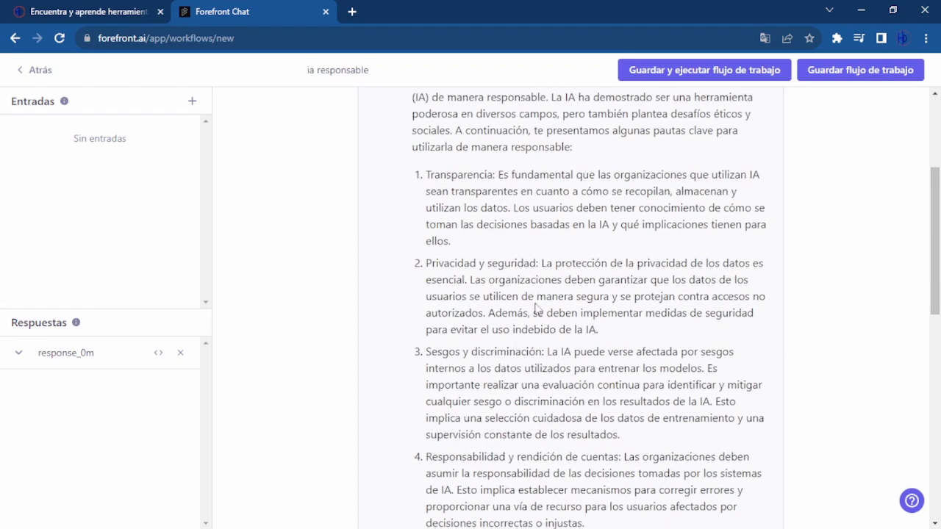
scroll(718, 420, down, 6)
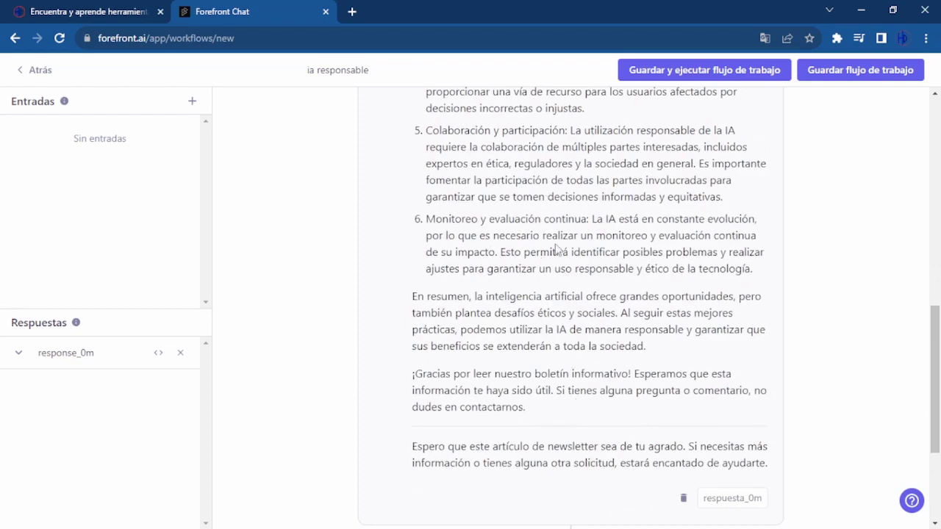
scroll(556, 250, down, 3)
click(570, 409)
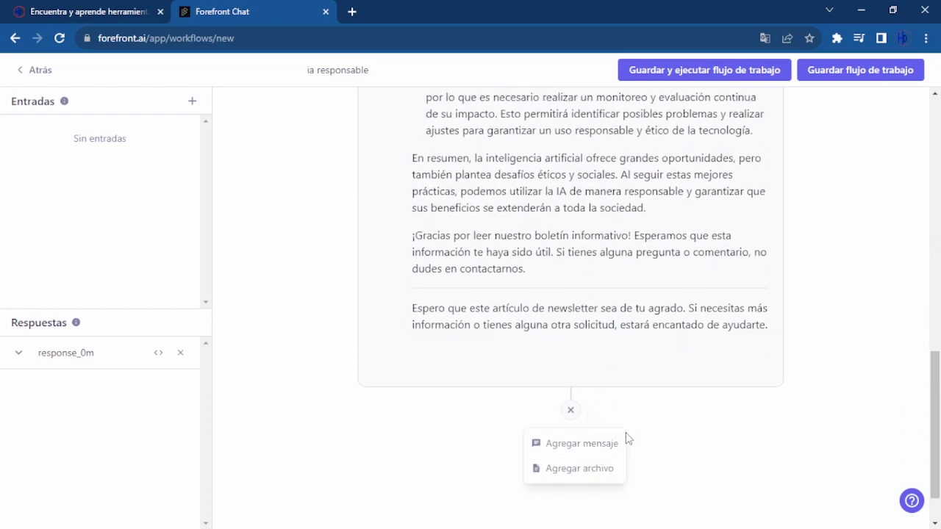
Save and run the "ia responsable" workflow, and read through the newsletter article it generates in the chat
scroll(567, 353, up, 15)
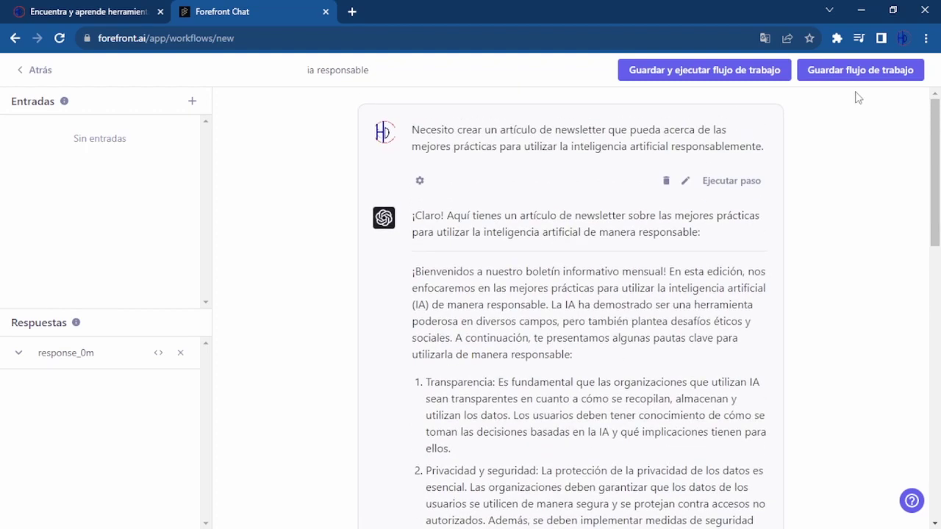
click(719, 73)
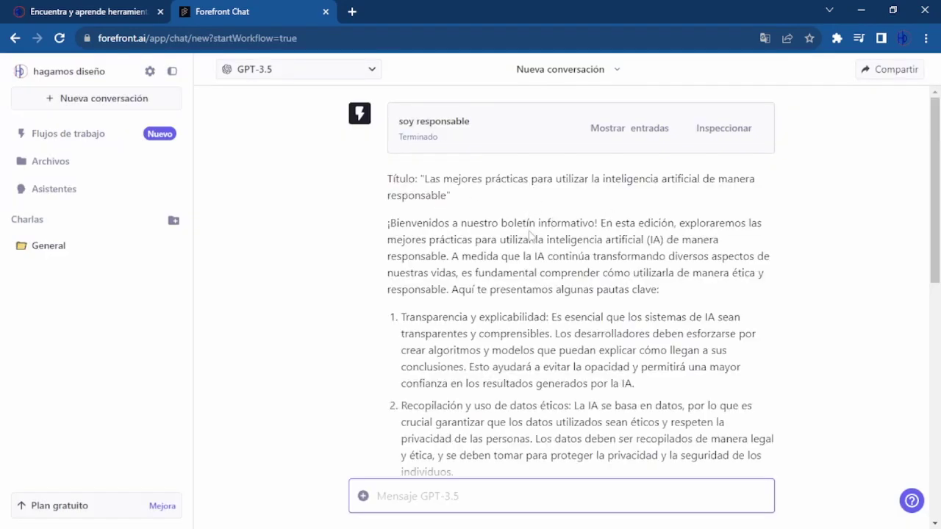
scroll(529, 235, down, 1)
scroll(527, 239, up, 1)
scroll(504, 270, down, 9)
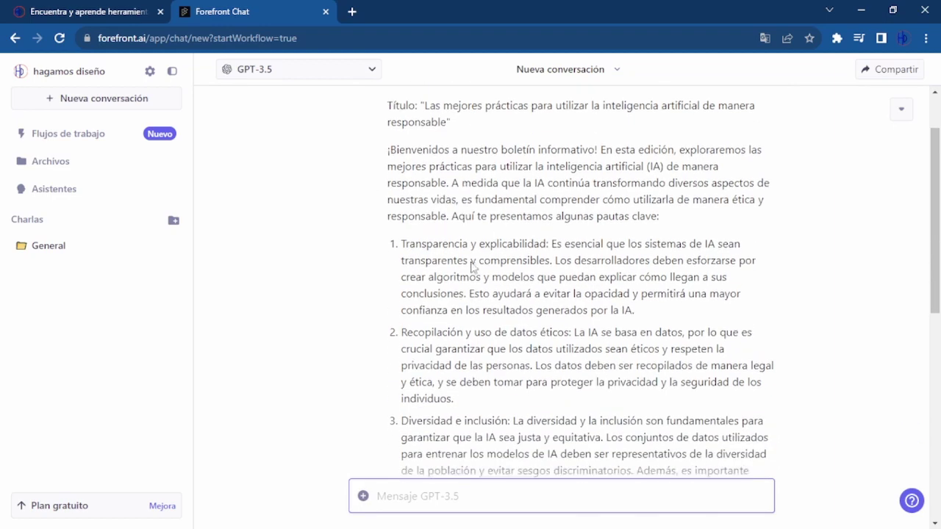
scroll(469, 270, down, 1)
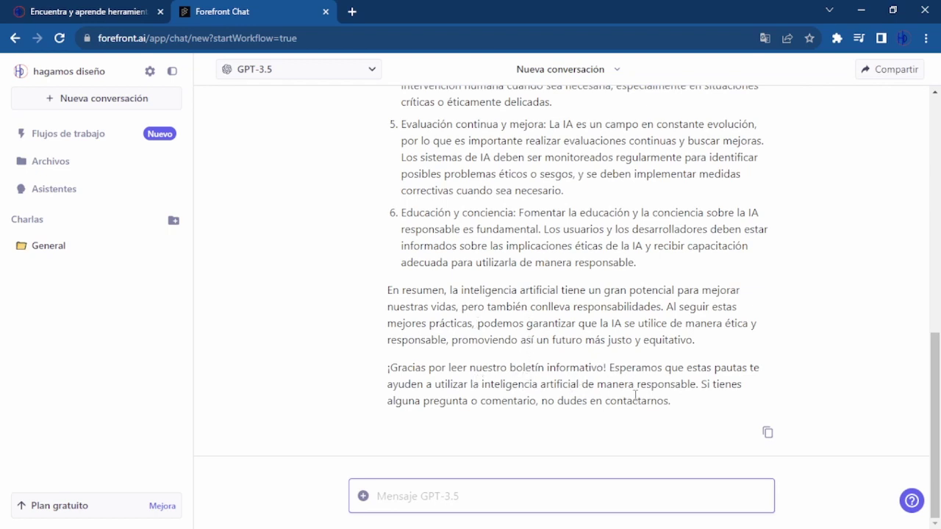
scroll(635, 396, up, 10)
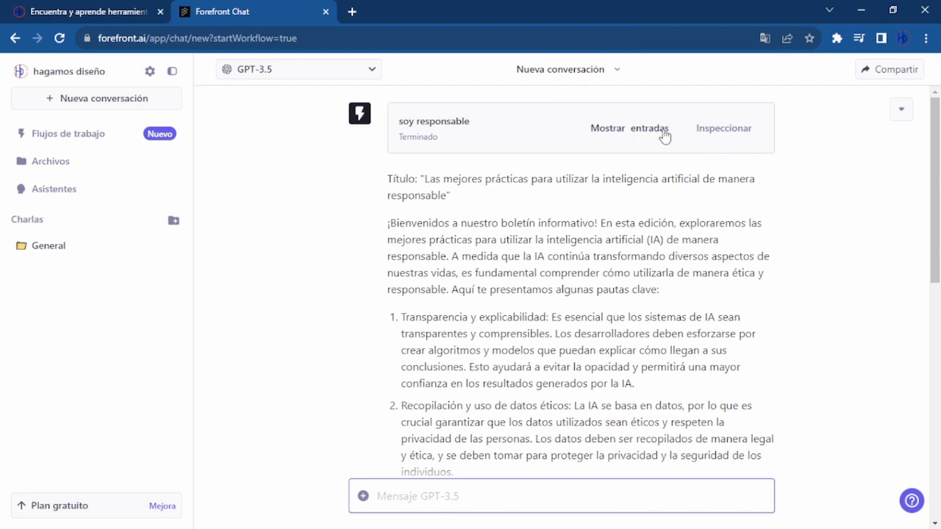
View the sharing options for the newsletter conversation and return to the generated article
click(885, 74)
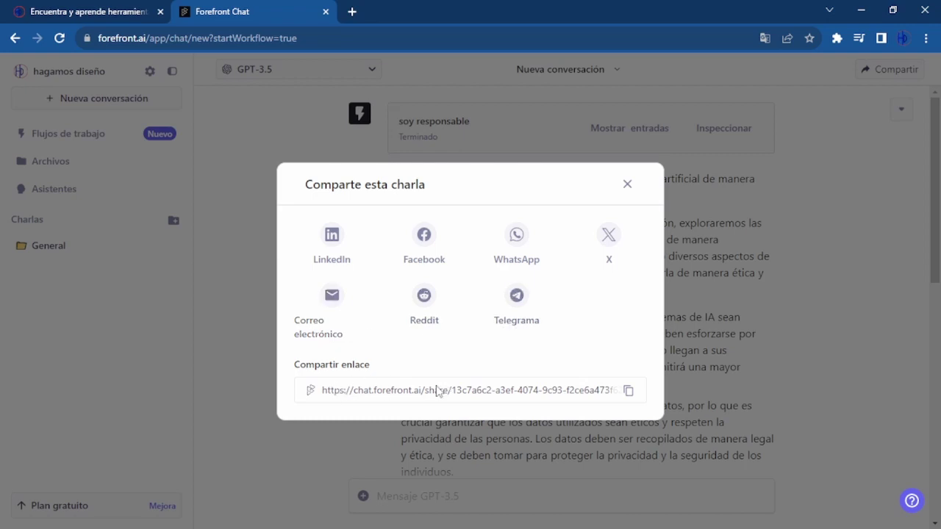
click(627, 184)
scroll(546, 282, down, 2)
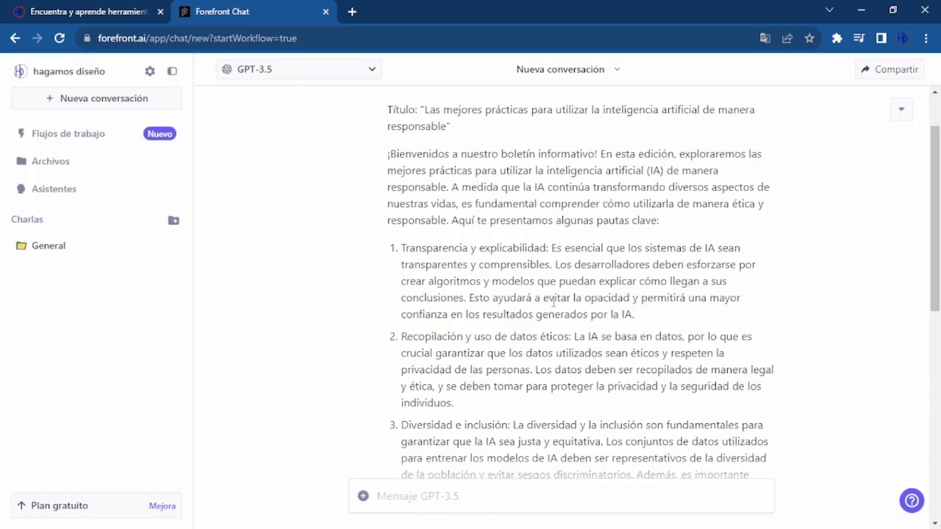
scroll(586, 321, up, 2)
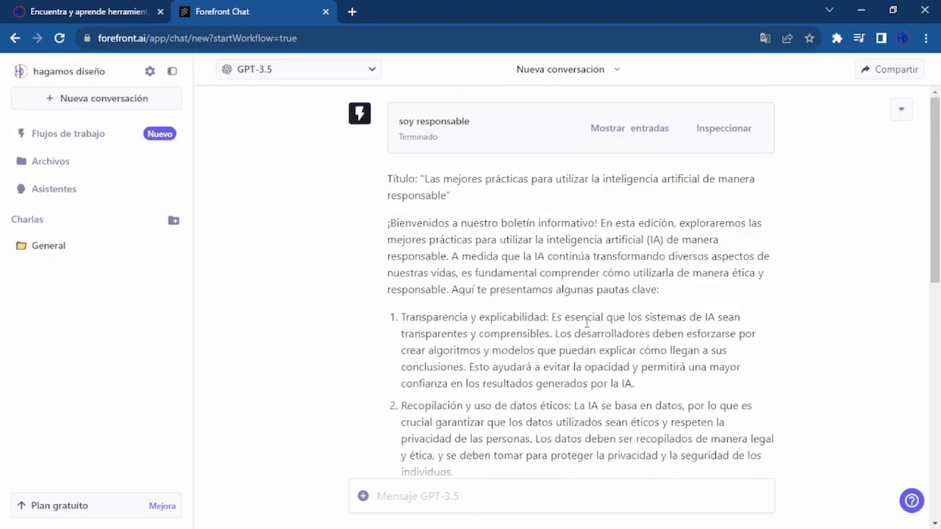
Show the workflow run's inputs and inspect its message and full response
click(626, 130)
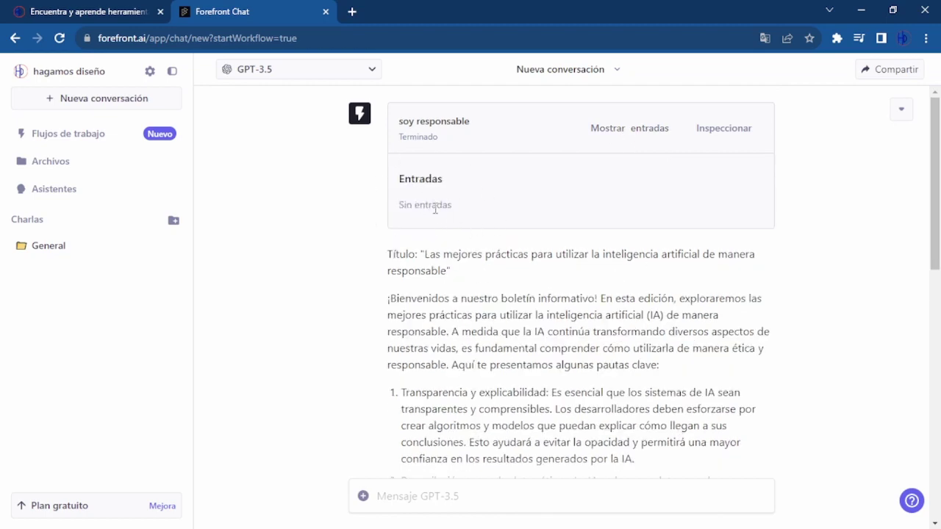
click(720, 132)
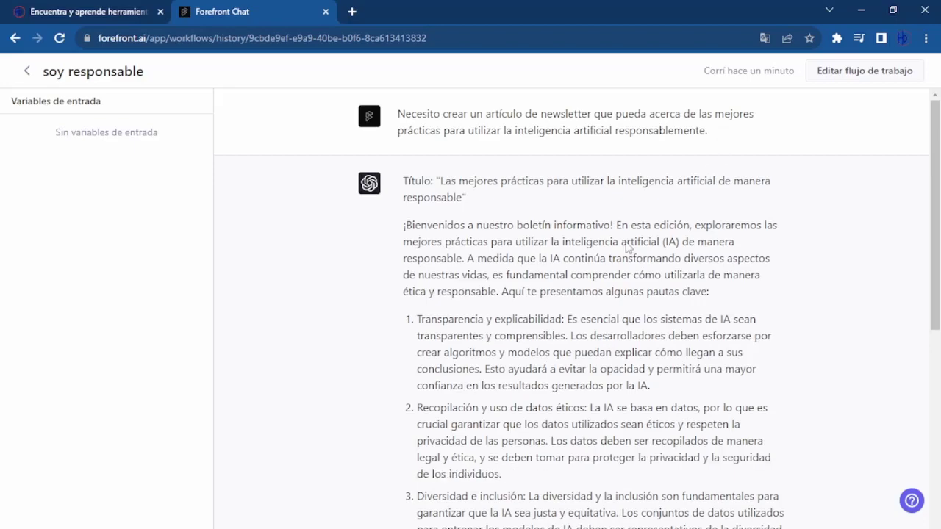
scroll(515, 367, down, 5)
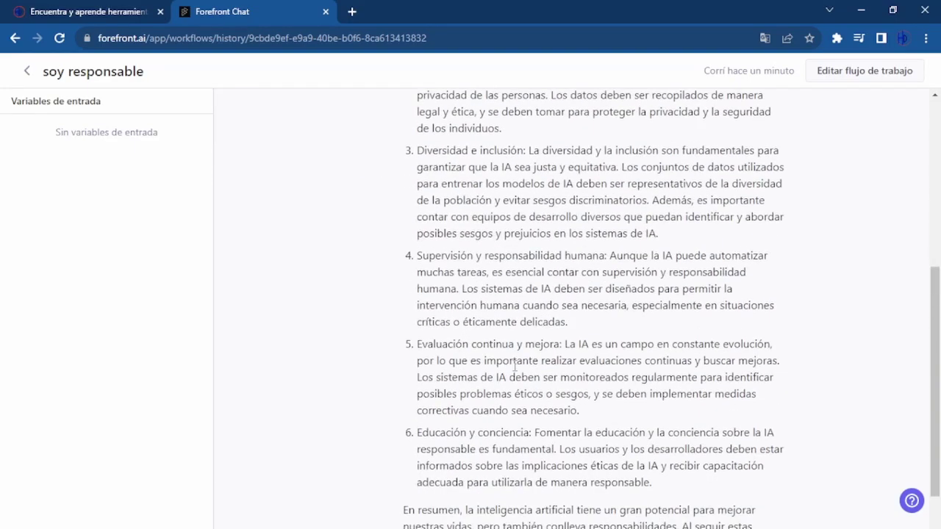
scroll(514, 367, up, 5)
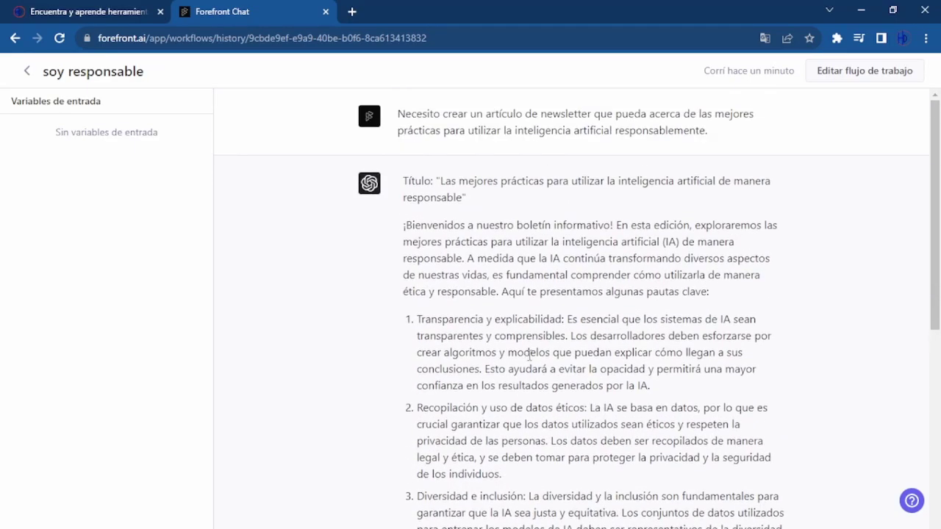
Open the responsible-AI workflow for editing, save it and return to the list of workflows
click(816, 70)
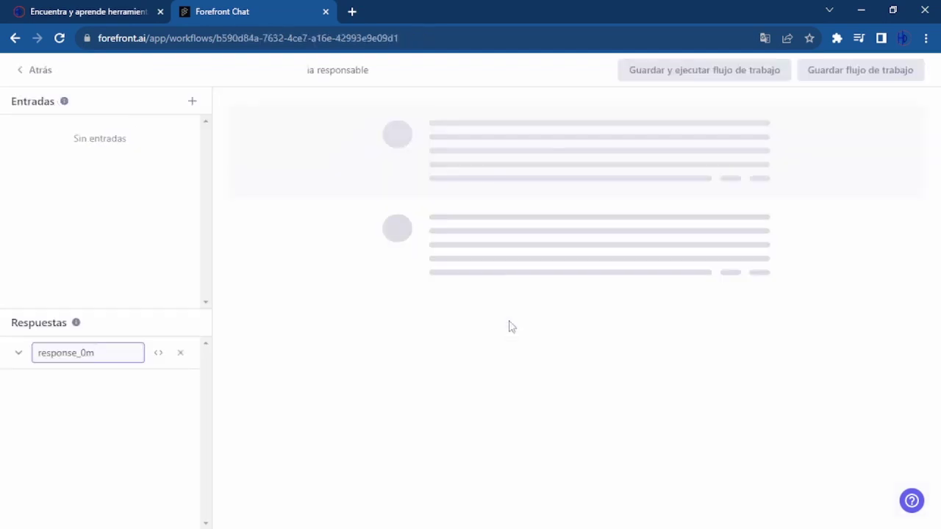
click(846, 74)
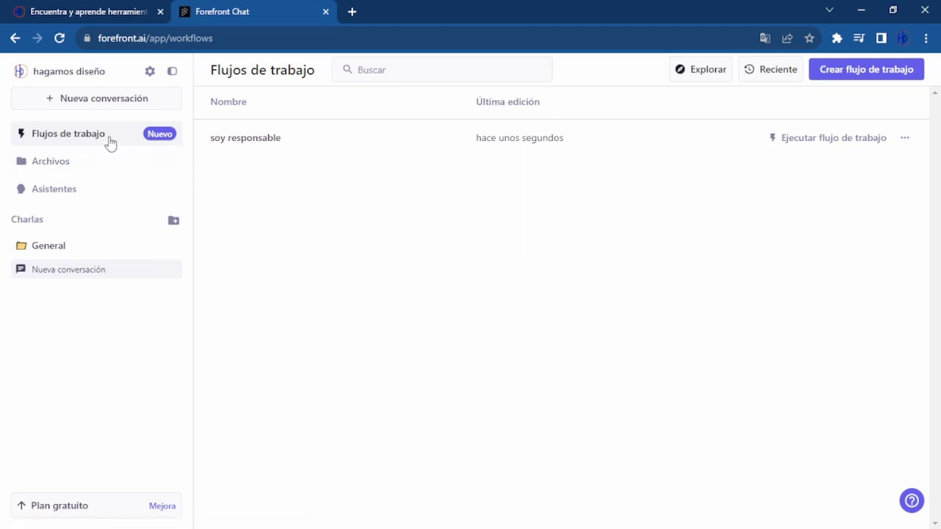
click(870, 71)
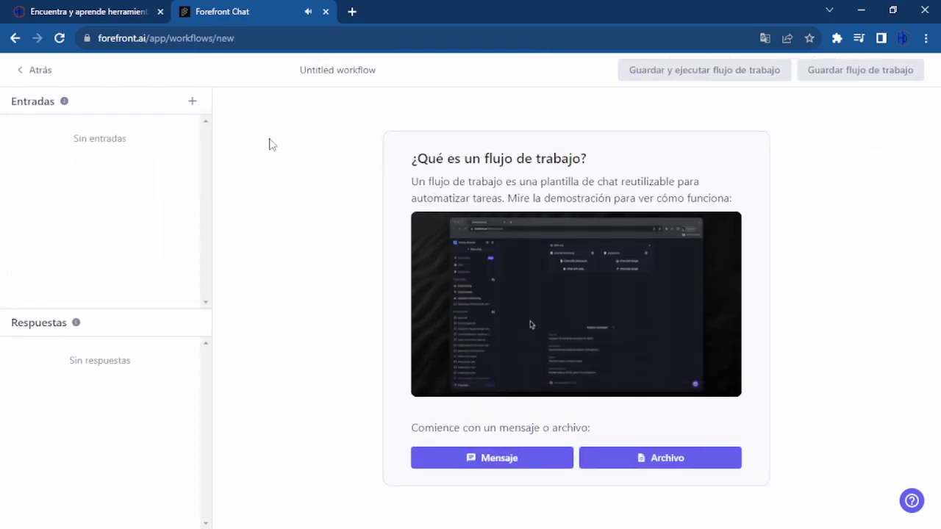
click(29, 72)
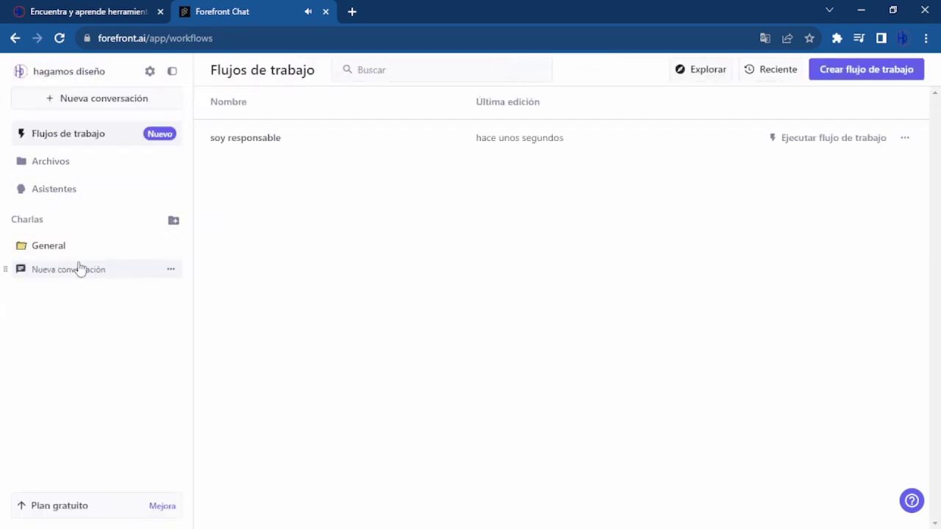
Browse the gallery of ready-made workflows and read their descriptions, covering blog, SEO, email and news templates
click(702, 69)
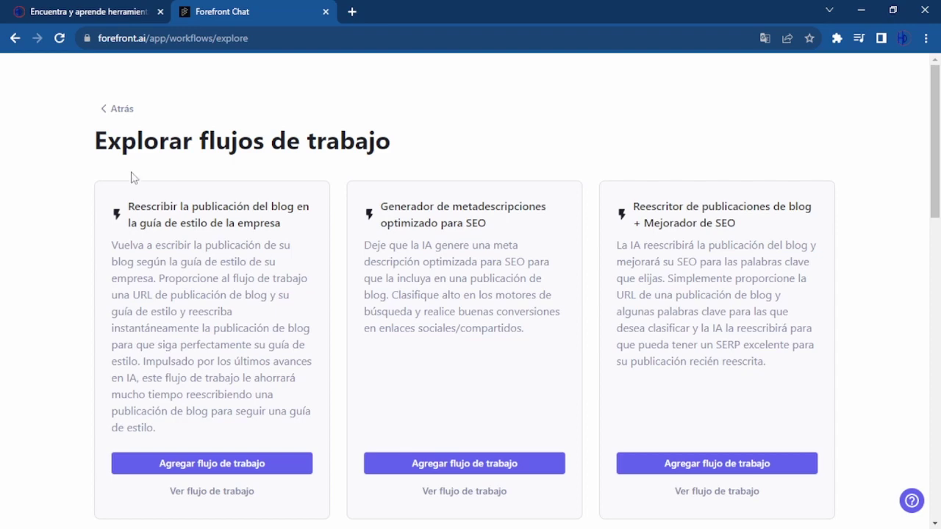
scroll(168, 204, down, 3)
scroll(153, 235, up, 3)
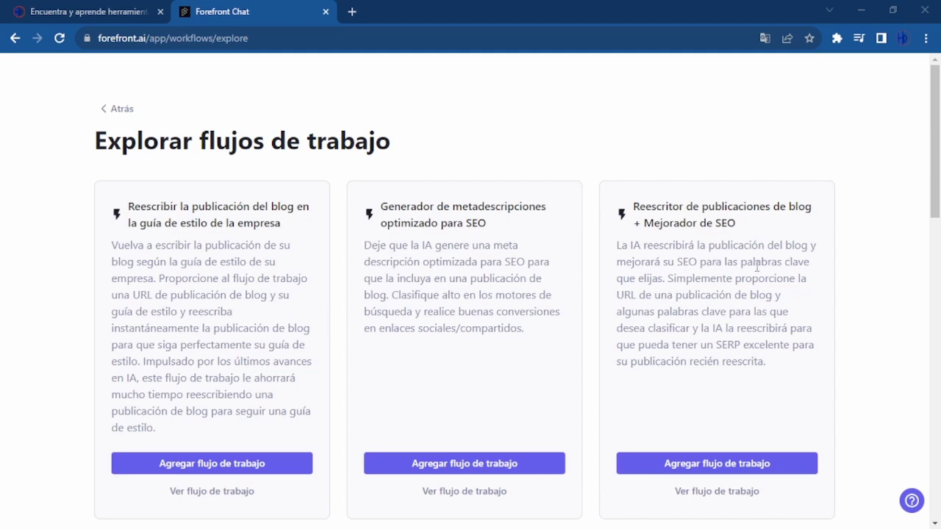
scroll(690, 288, down, 5)
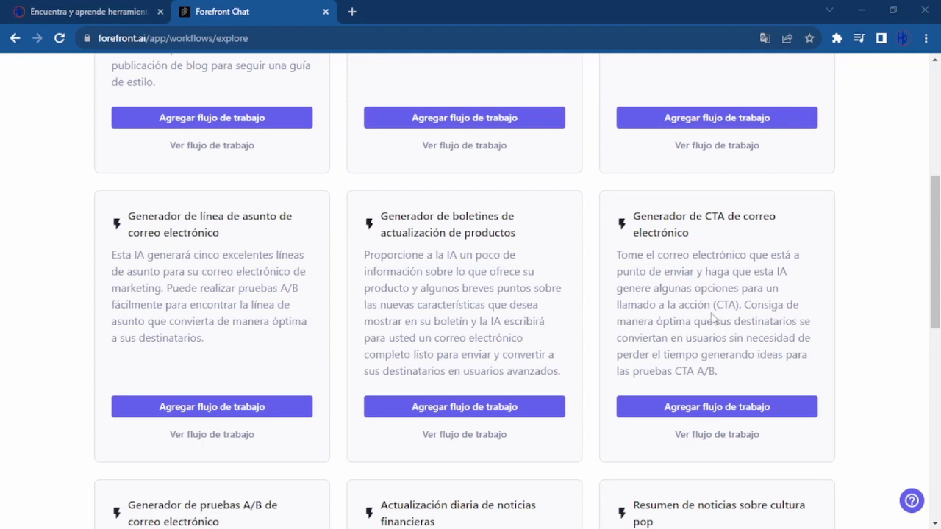
scroll(720, 378, down, 1)
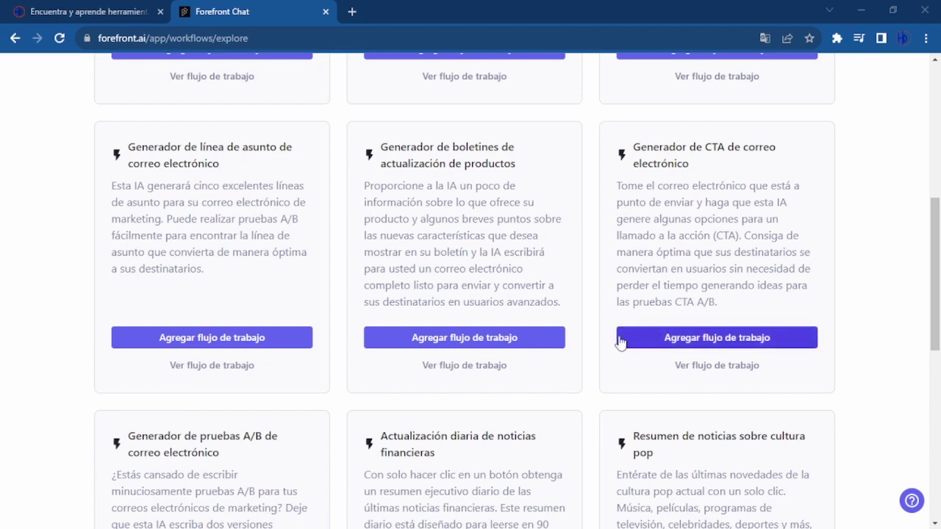
scroll(257, 245, down, 4)
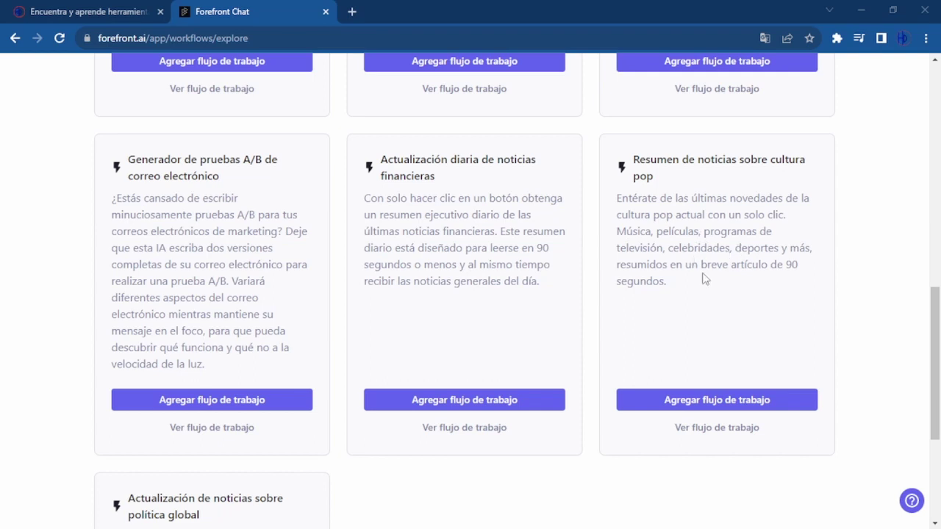
scroll(704, 277, down, 1)
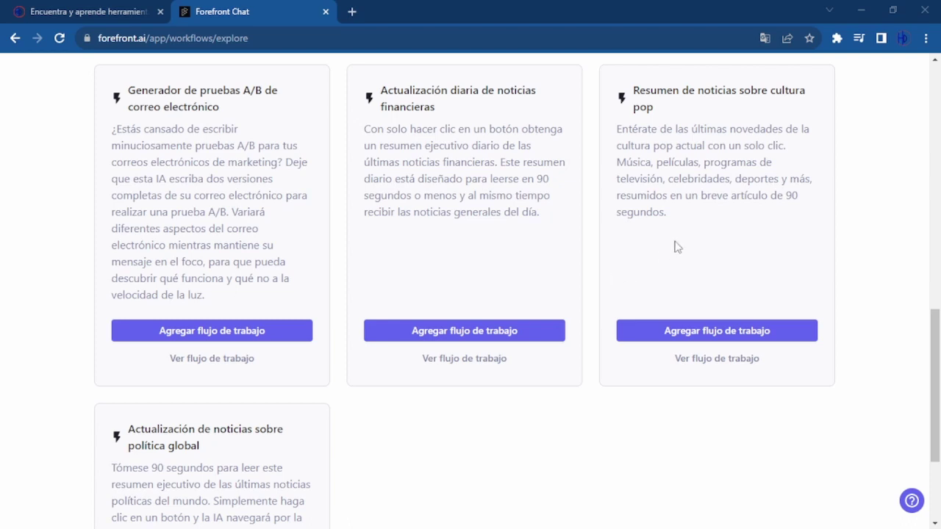
scroll(330, 240, down, 2)
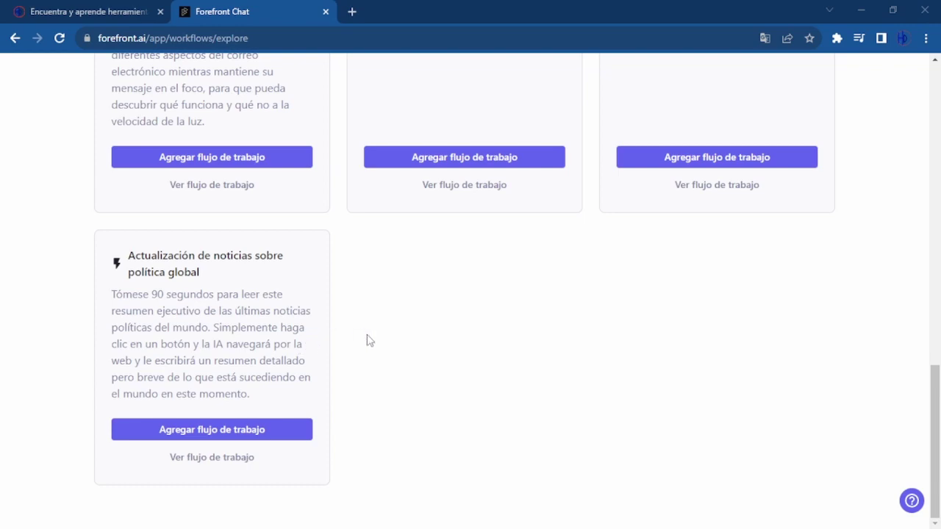
scroll(369, 339, up, 15)
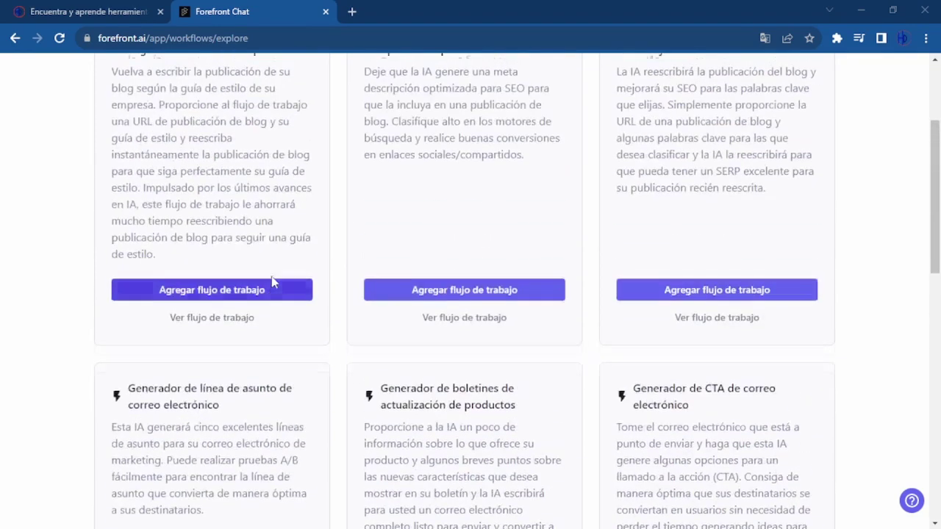
scroll(257, 241, up, 1)
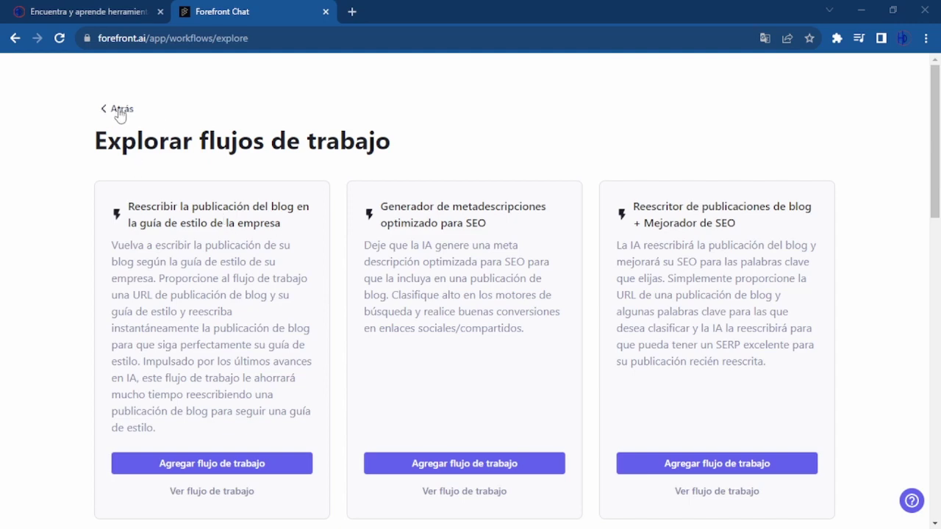
Add the ready-made pop culture news summary workflow from the gallery and open it to view its steps
scroll(209, 296, down, 8)
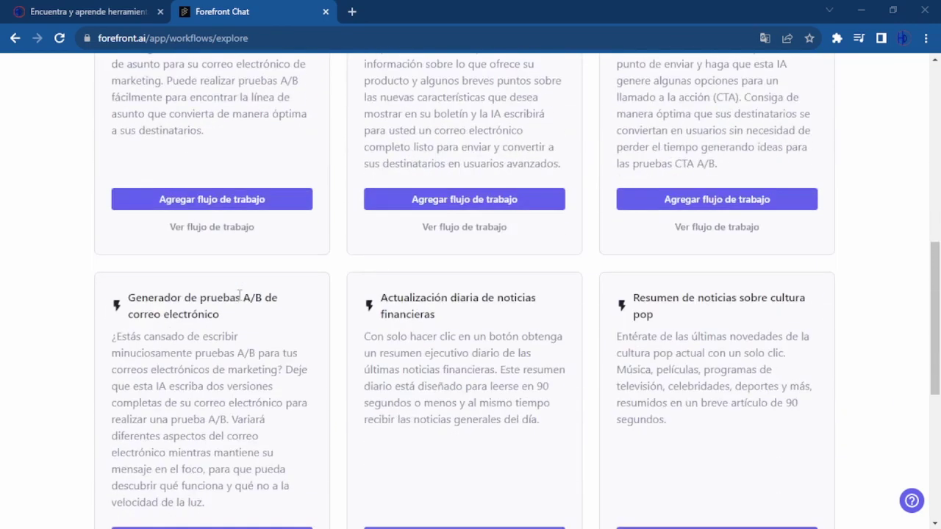
scroll(500, 311, up, 1)
scroll(449, 361, down, 3)
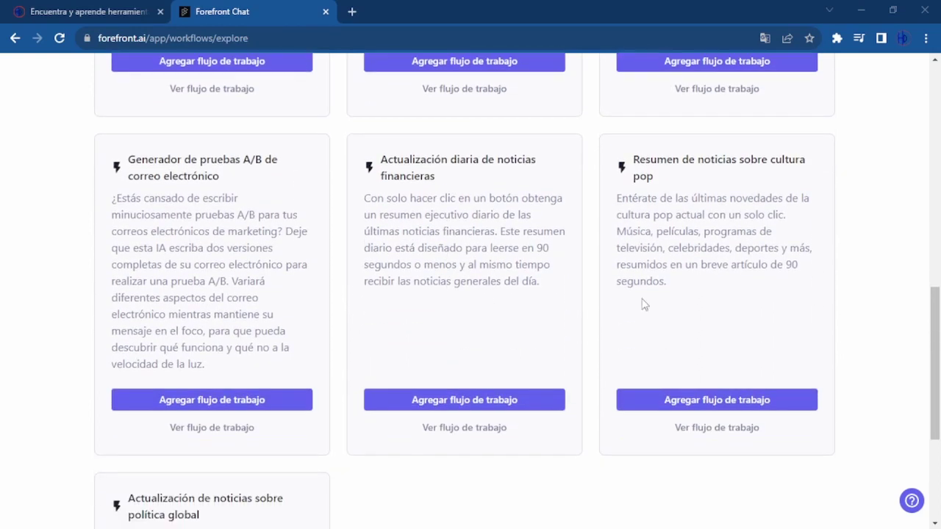
click(699, 407)
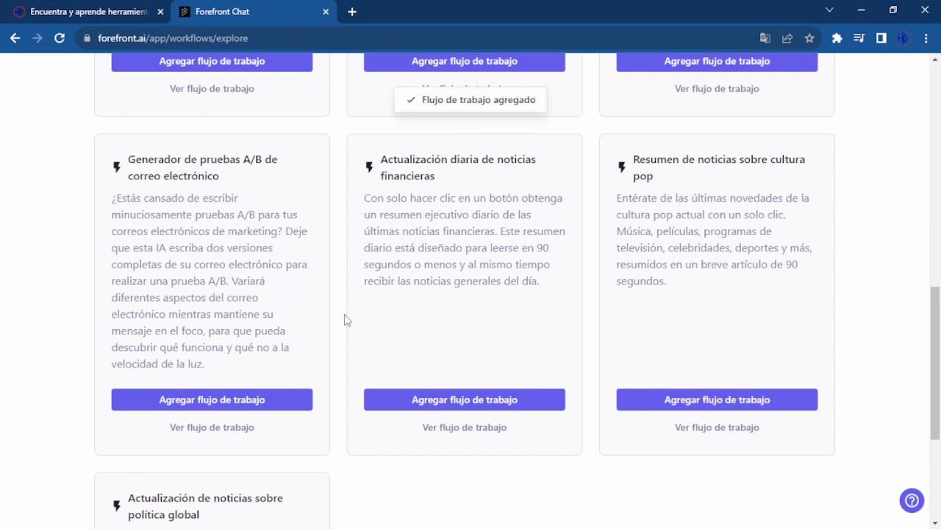
click(724, 437)
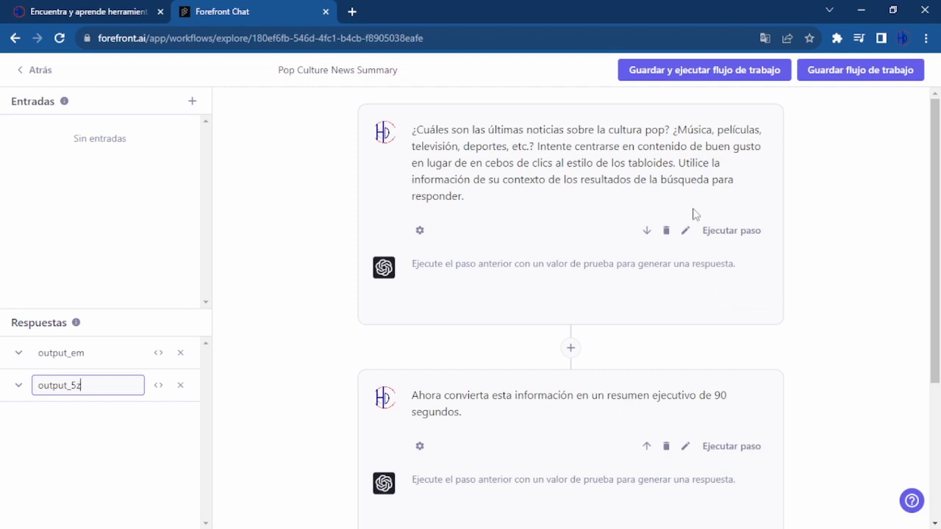
Save and run the "Pop Culture News Summary" workflow, and read through the executive summary it generates
click(698, 71)
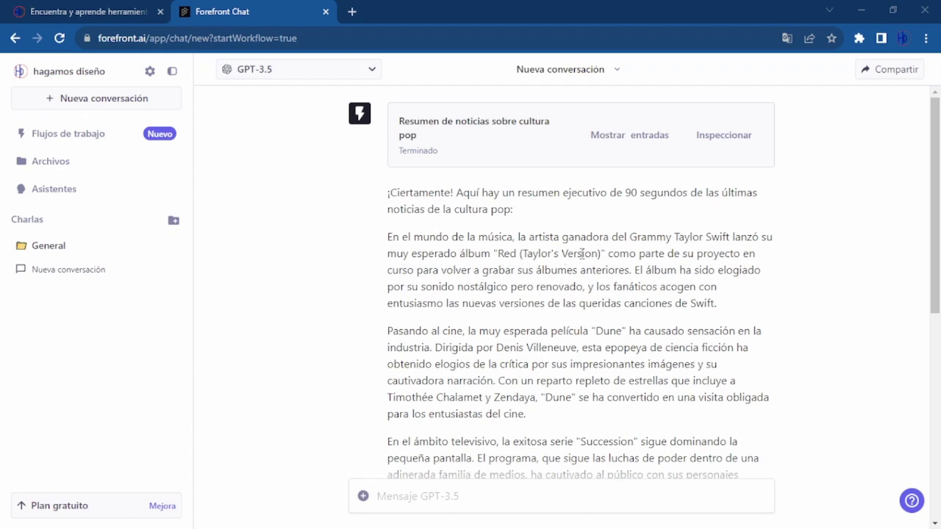
scroll(559, 264, down, 3)
scroll(452, 206, up, 1)
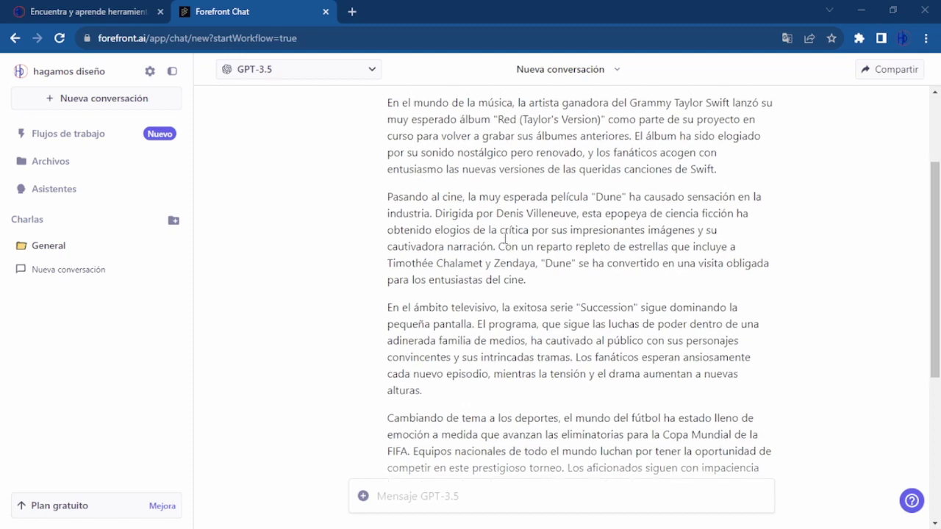
scroll(507, 238, up, 2)
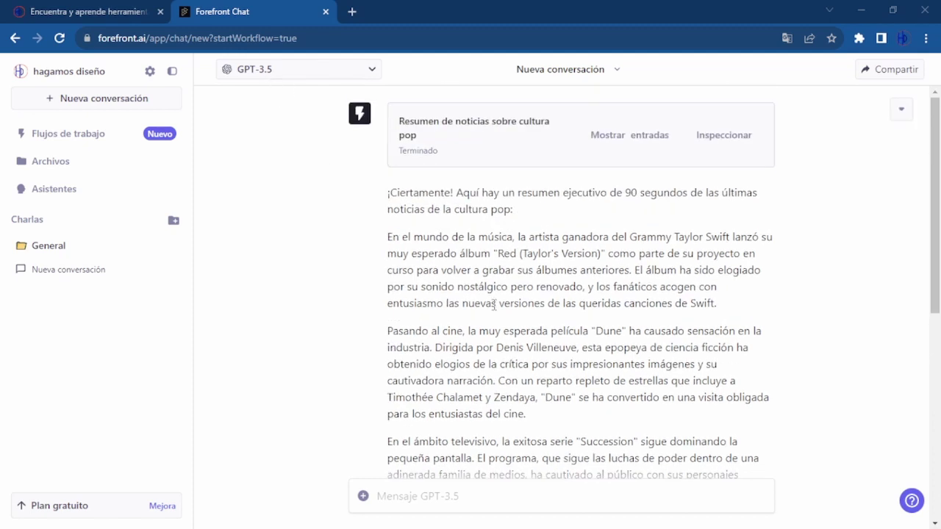
scroll(480, 295, down, 1)
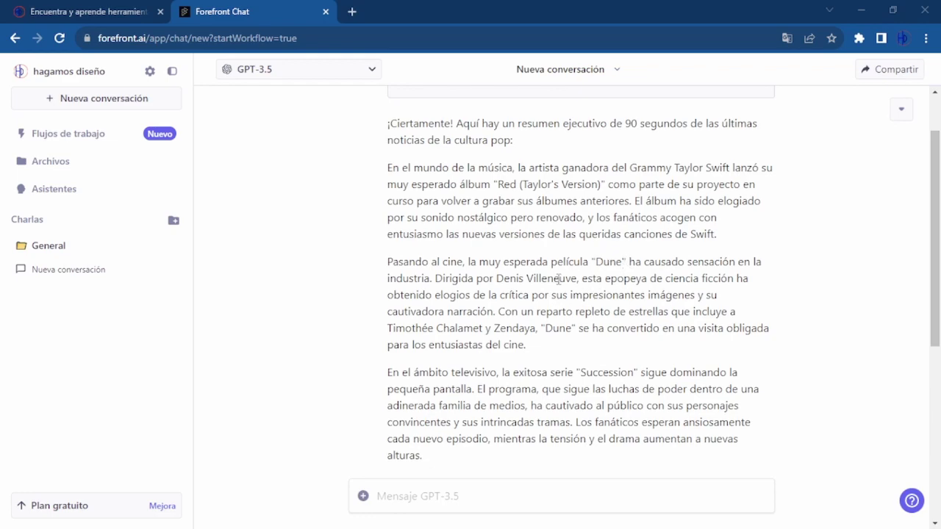
scroll(556, 278, down, 3)
scroll(558, 283, down, 2)
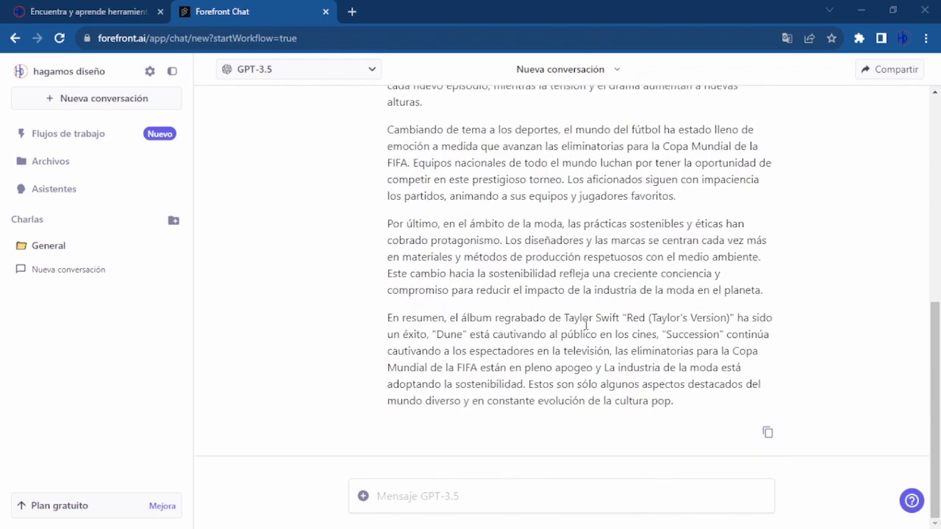
scroll(577, 330, up, 8)
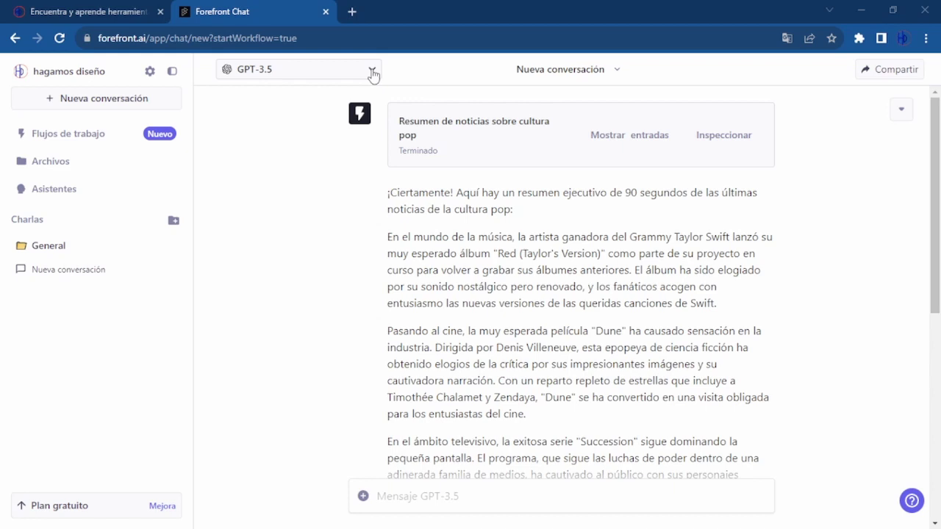
Switch the conversation's model to Claude Instant 1.2 and look over the generated pop culture summary
click(373, 70)
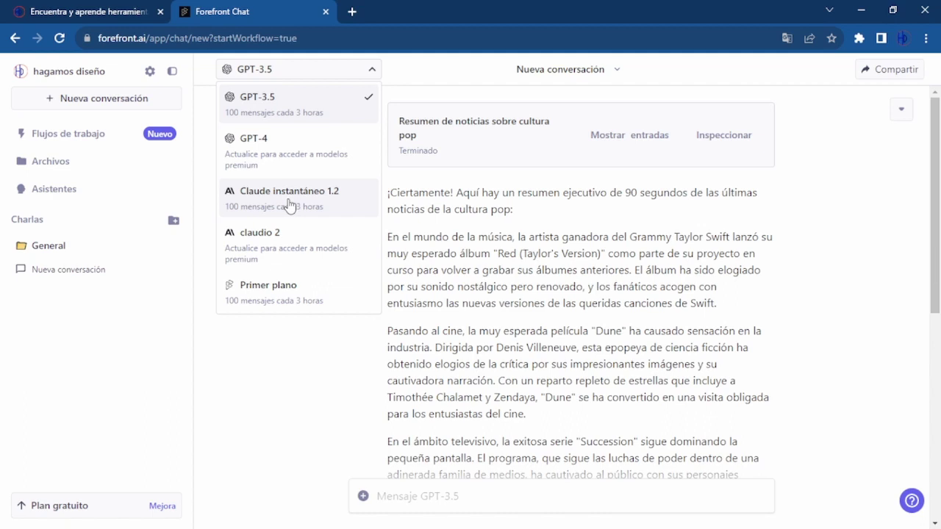
click(326, 204)
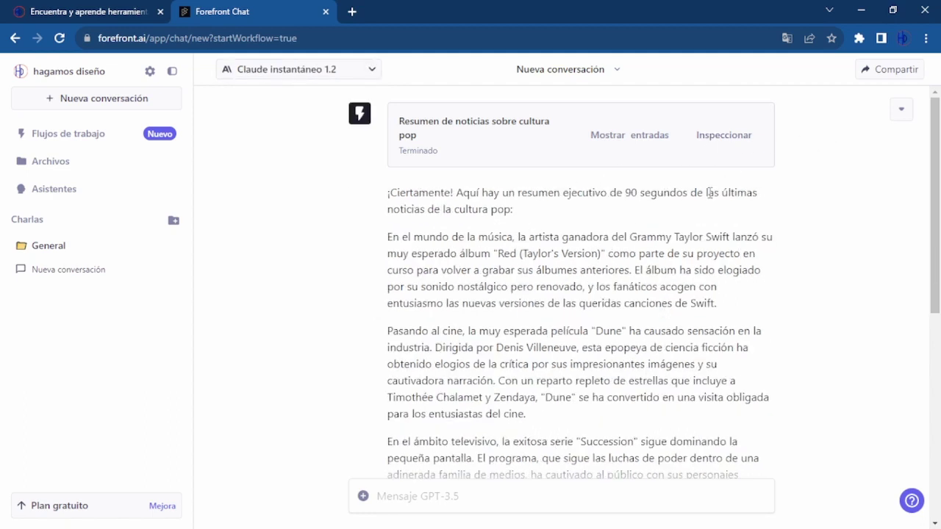
scroll(666, 265, down, 6)
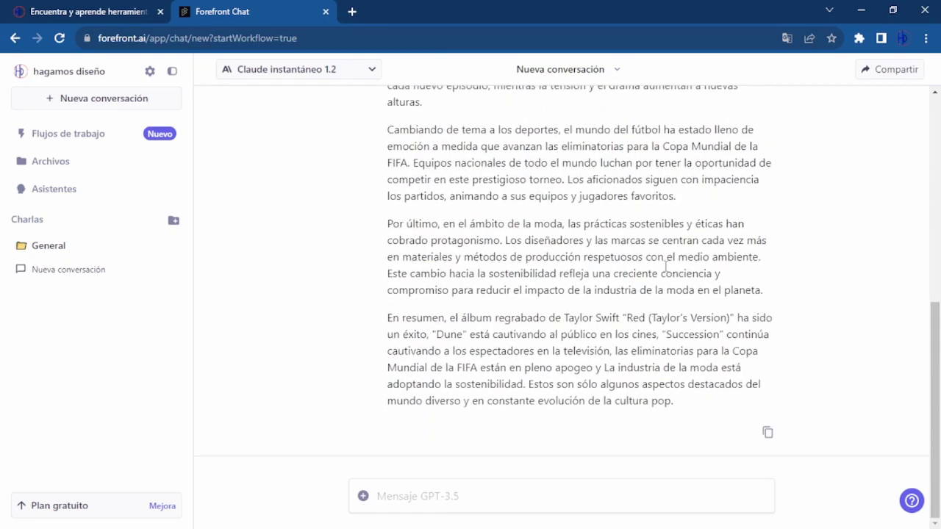
scroll(665, 265, up, 6)
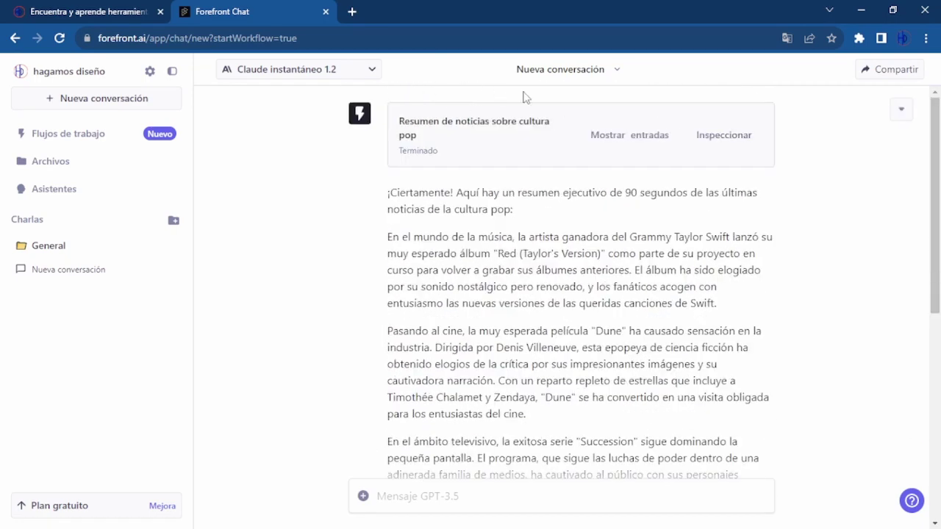
Open the pop culture news run's workflow for editing, open its first prompt for editing and review both steps
click(607, 136)
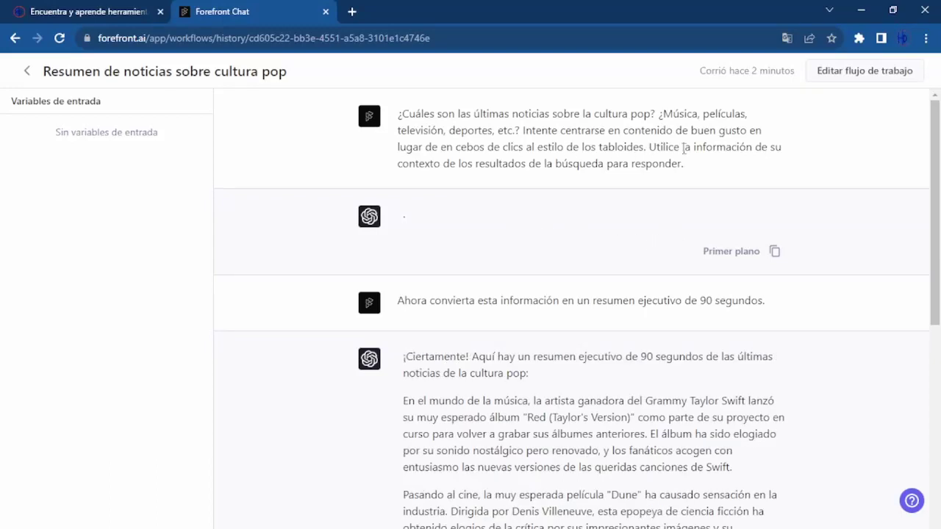
click(867, 73)
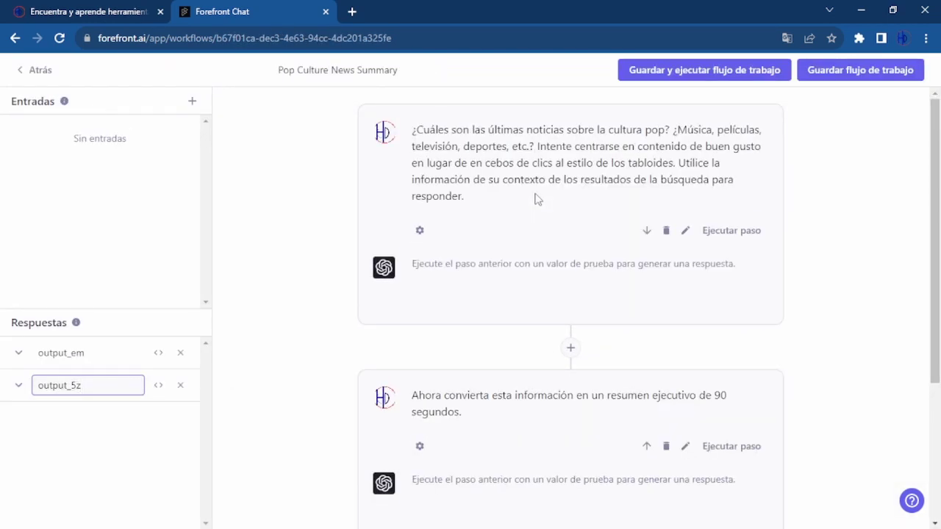
click(530, 195)
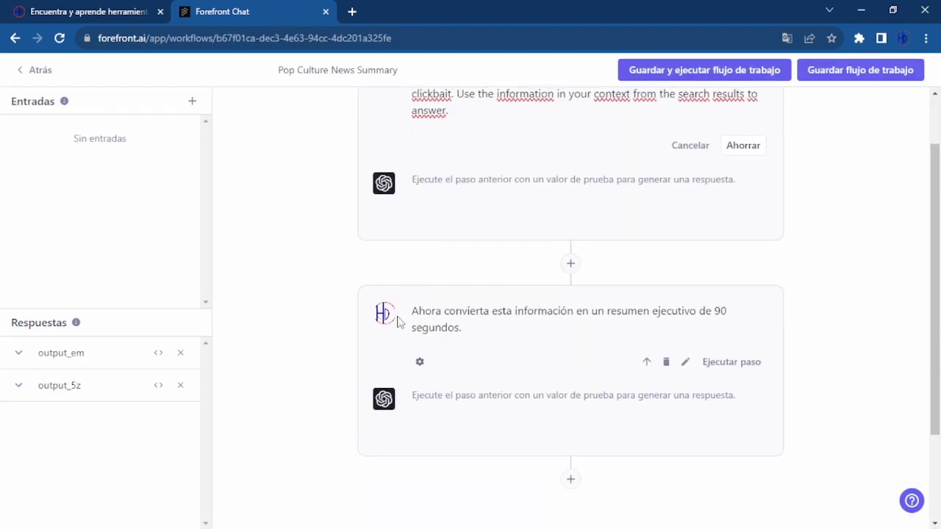
scroll(555, 349, down, 2)
scroll(551, 357, up, 3)
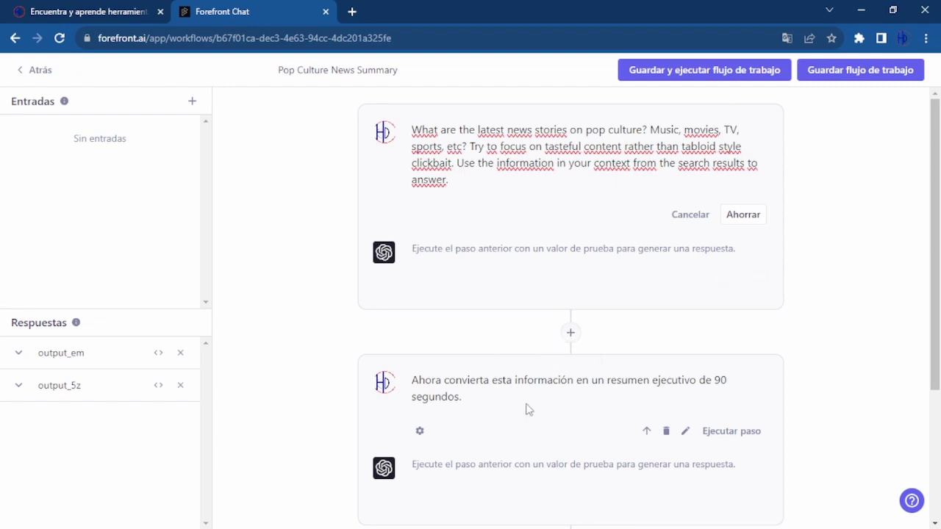
scroll(460, 286, down, 1)
scroll(460, 286, up, 1)
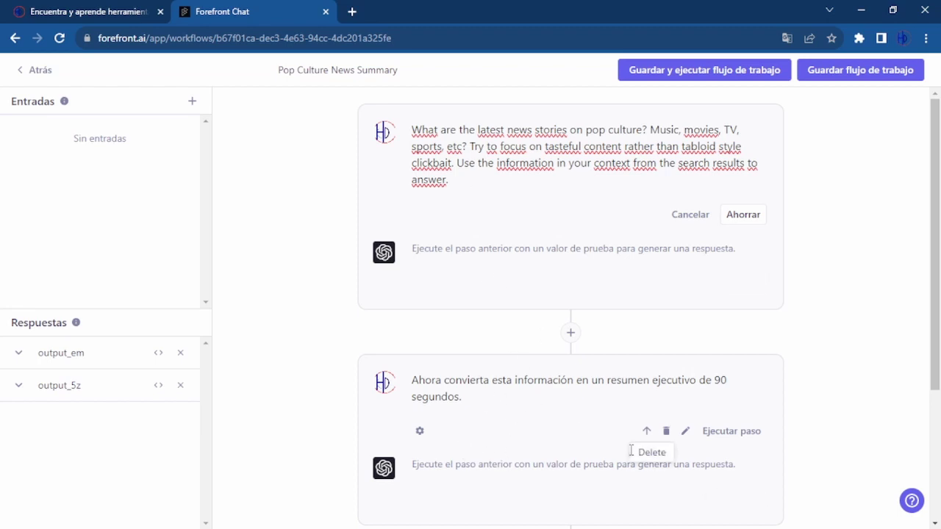
scroll(552, 416, down, 2)
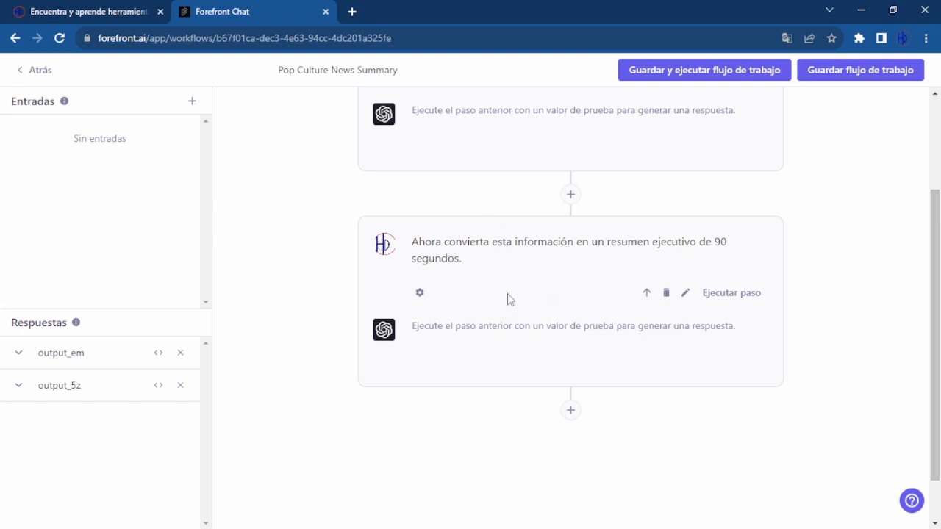
scroll(507, 295, up, 2)
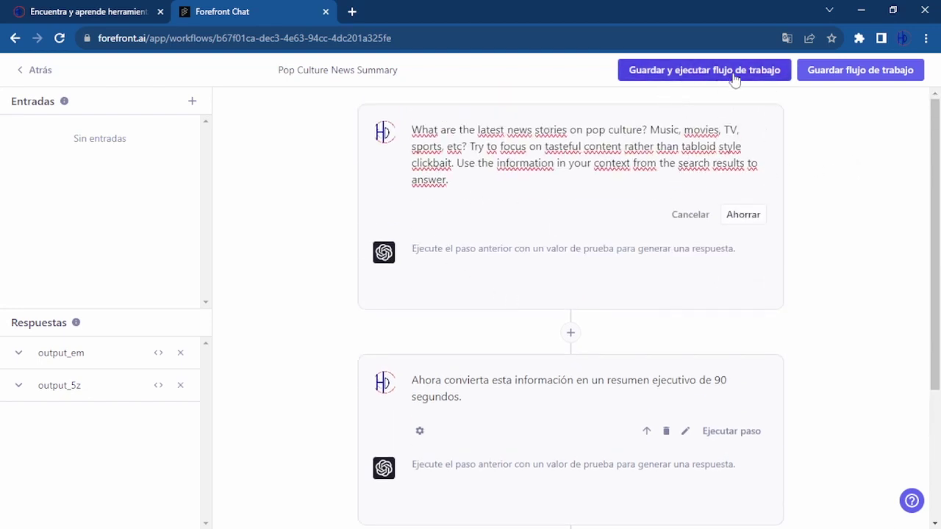
Add a third workflow step that reuses the first step's prompt followed by "necesito traducirlo al español", and save it
scroll(521, 330, down, 3)
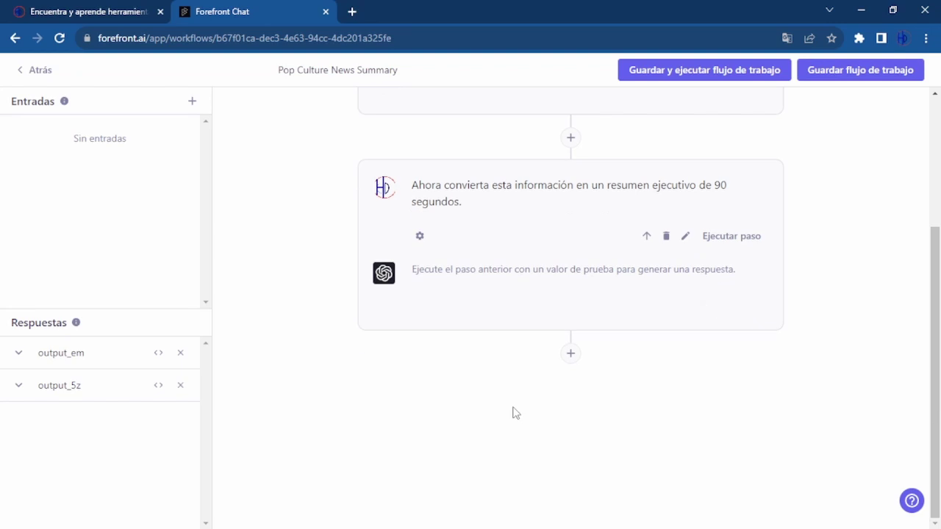
click(570, 354)
click(586, 390)
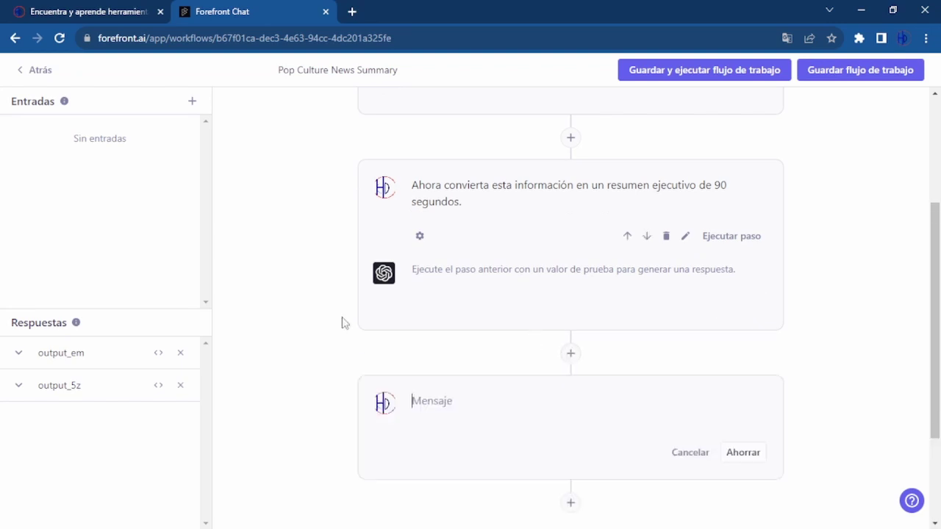
scroll(414, 380, up, 3)
drag(411, 129, 492, 194)
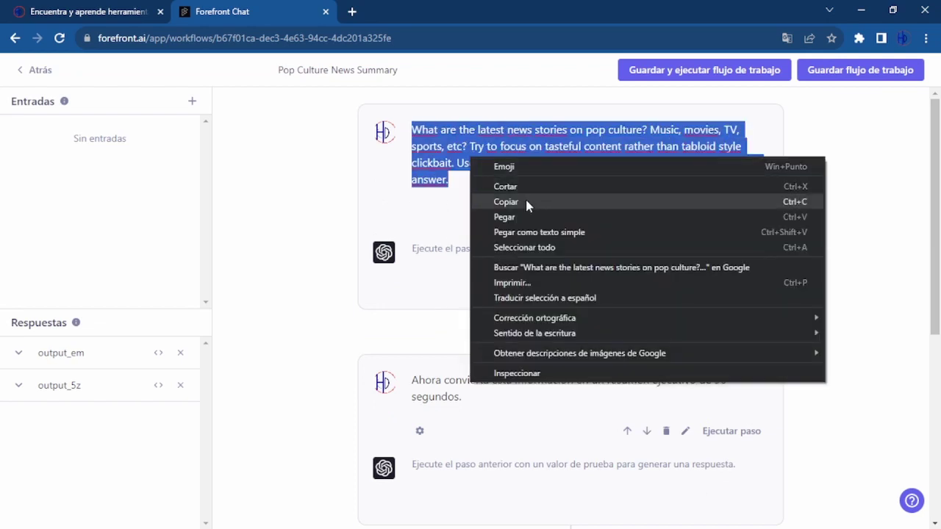
click(524, 200)
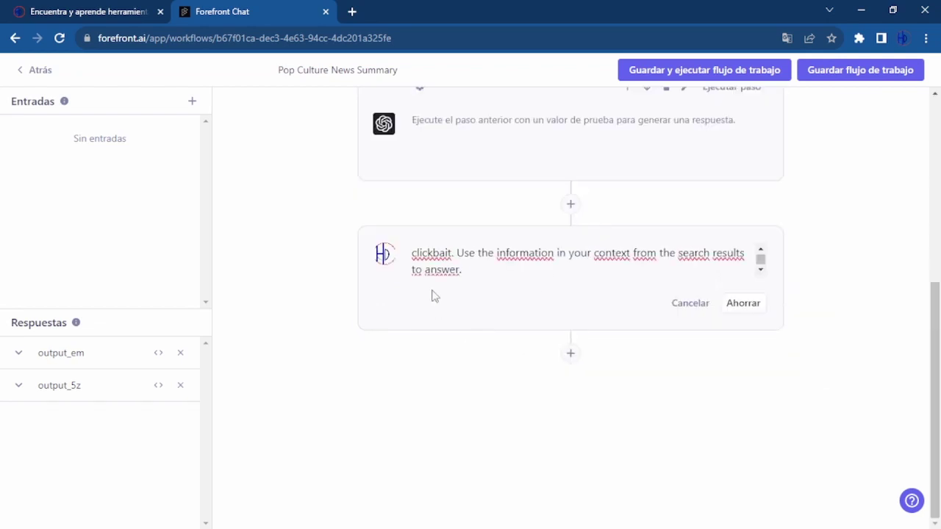
text(necesito traducir)
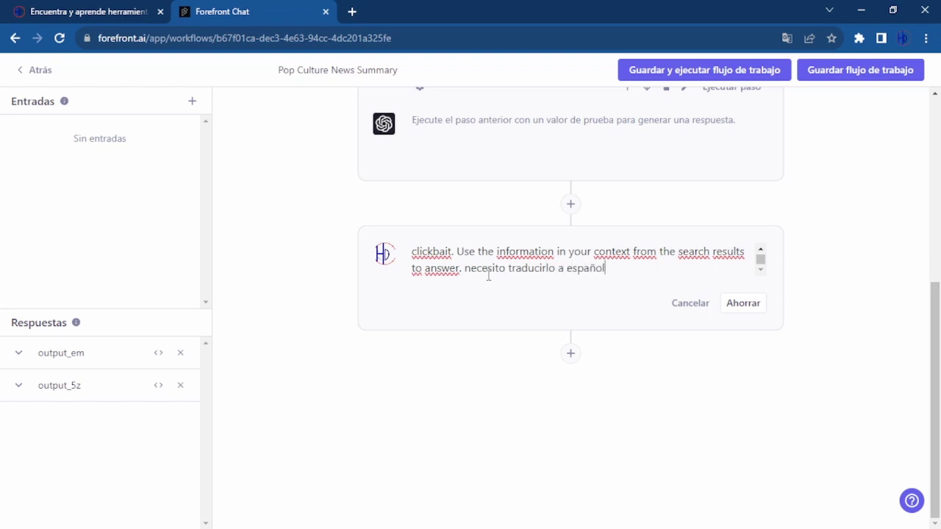
text(lo al español)
click(742, 303)
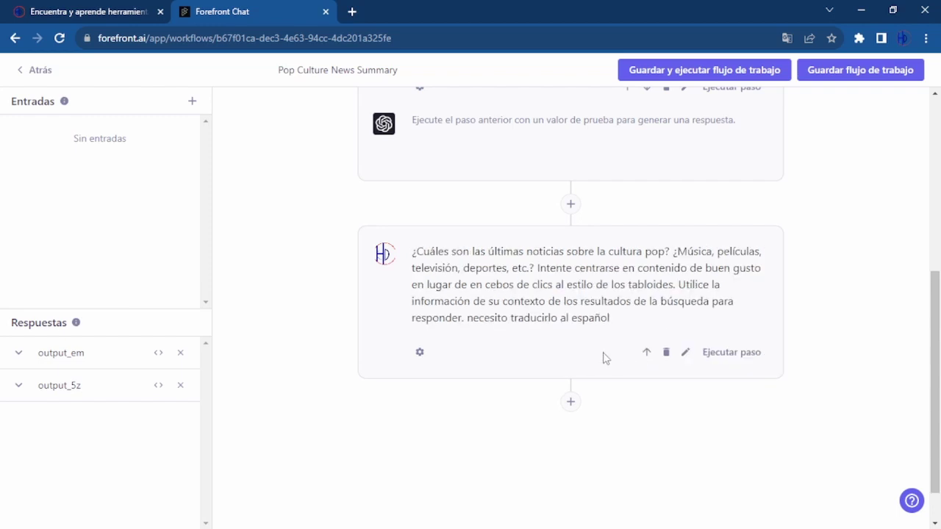
Set the third step's model to Claude Instant 1.2 and run that step
click(420, 354)
click(563, 379)
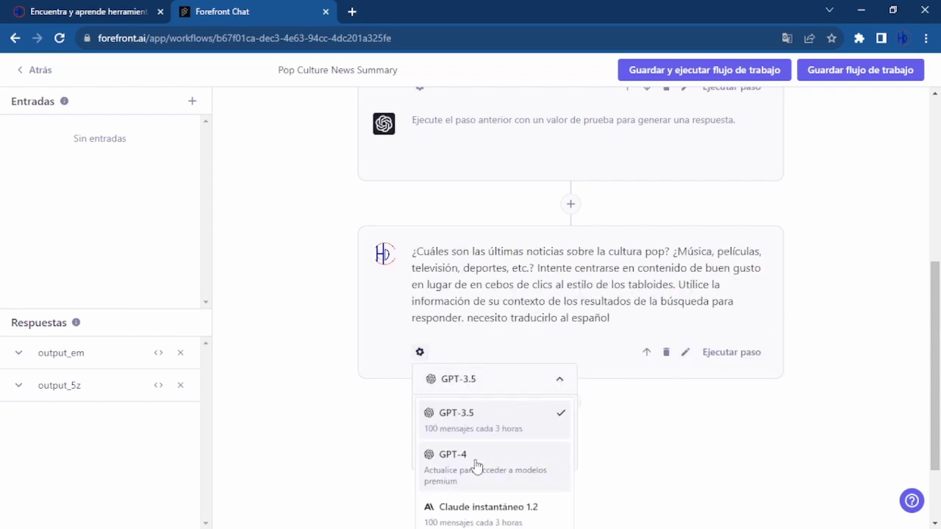
click(478, 463)
click(563, 382)
click(478, 482)
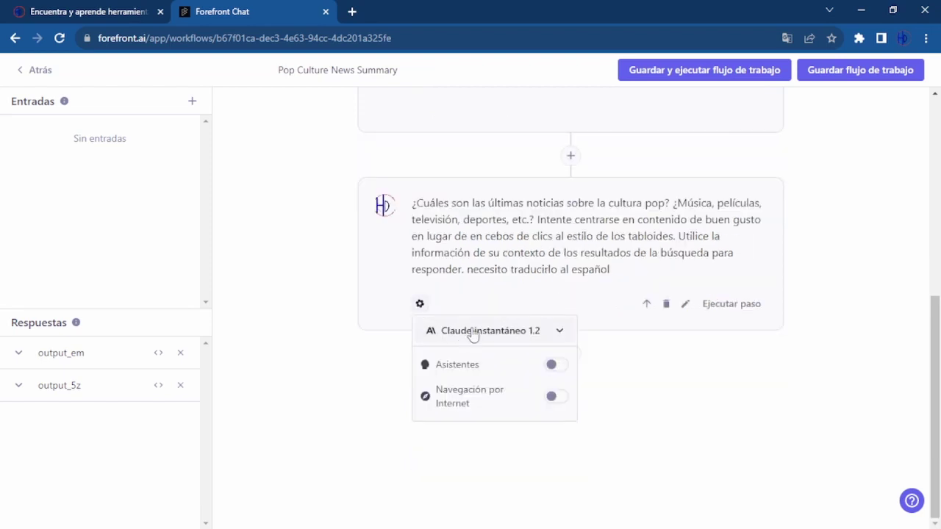
click(426, 288)
click(731, 307)
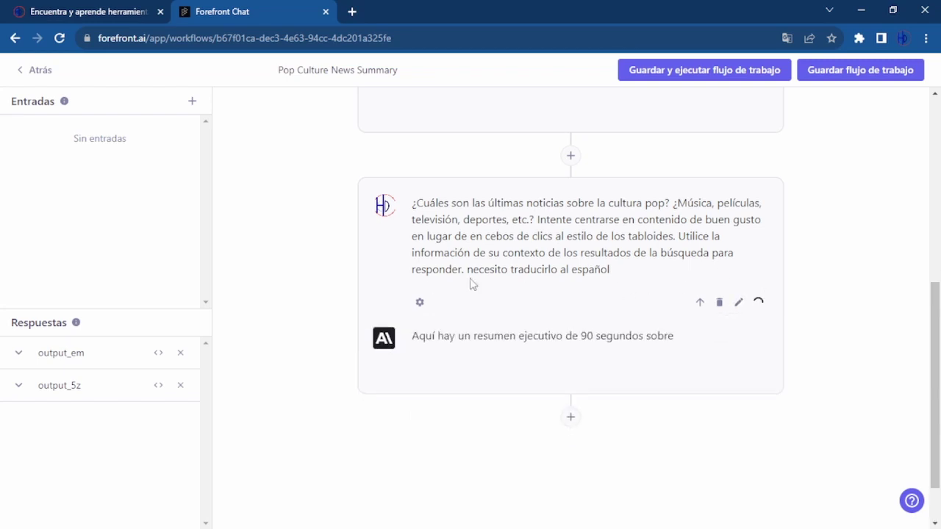
Read the third step's Spanish response and compare it with the prompts of the workflow's earlier steps
scroll(440, 282, up, 4)
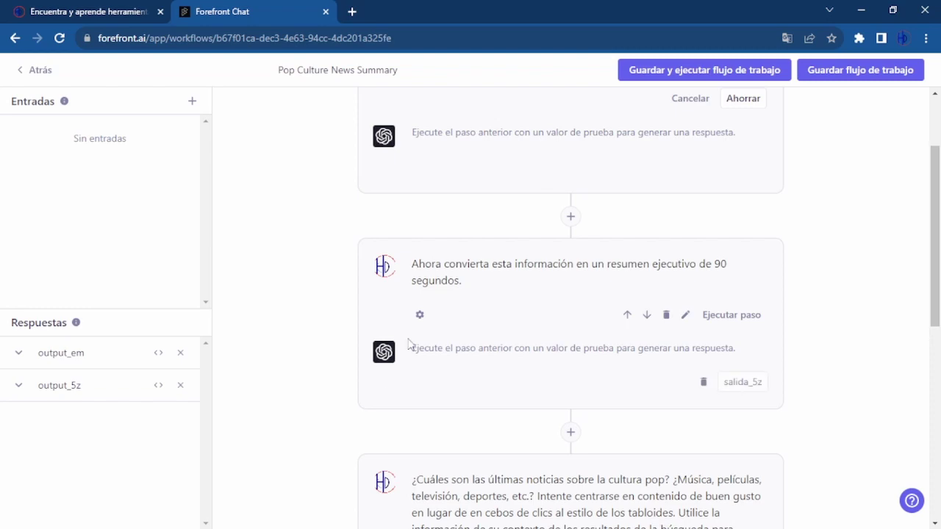
scroll(403, 305, down, 3)
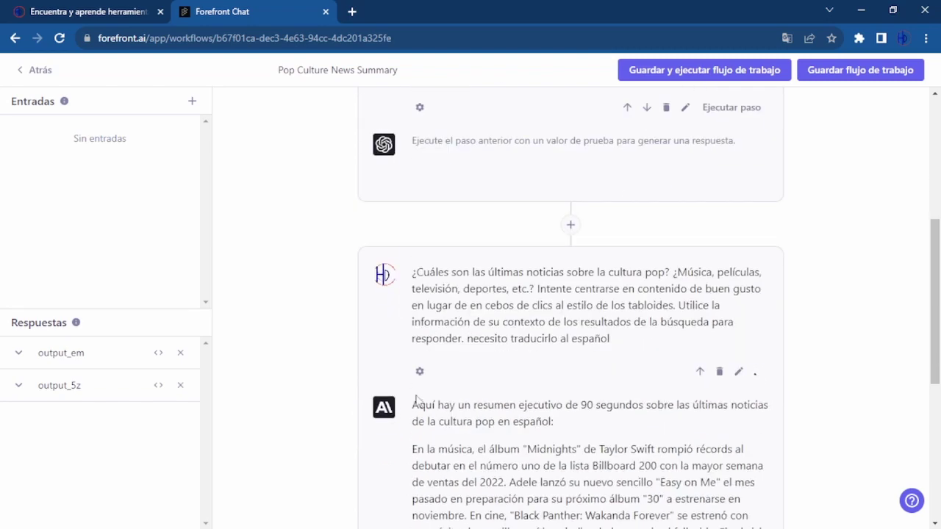
scroll(413, 368, down, 2)
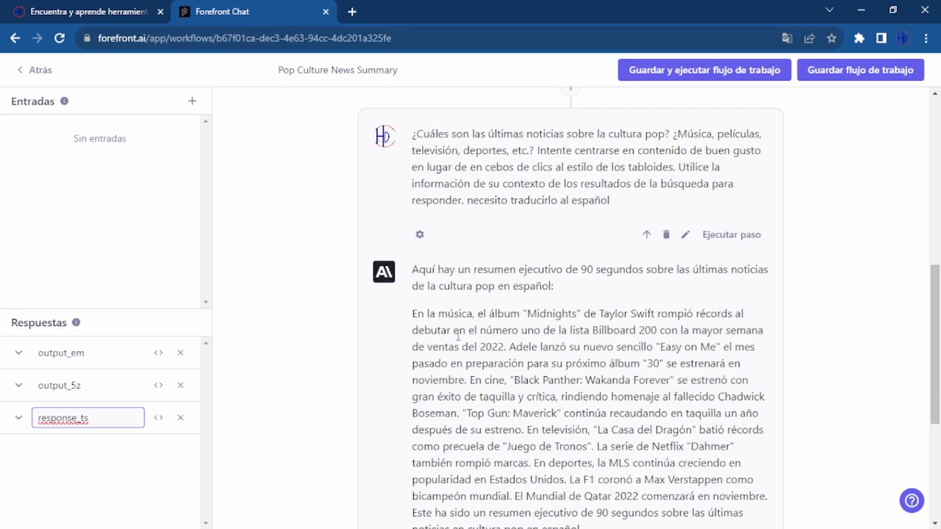
scroll(458, 335, down, 2)
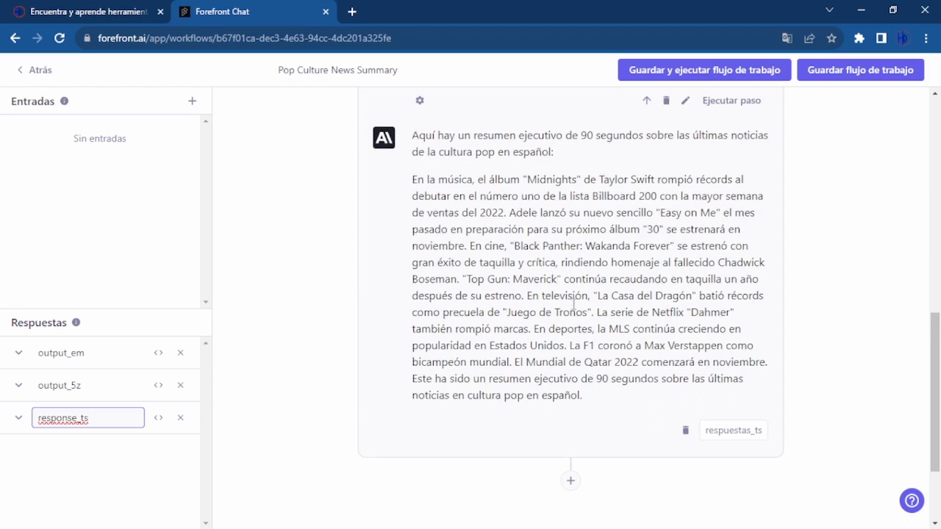
scroll(572, 306, up, 1)
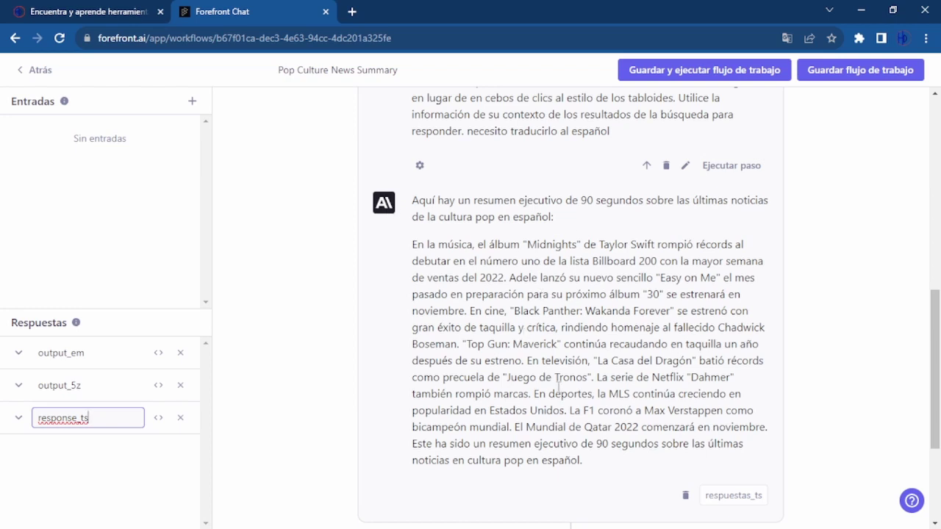
scroll(529, 254, up, 3)
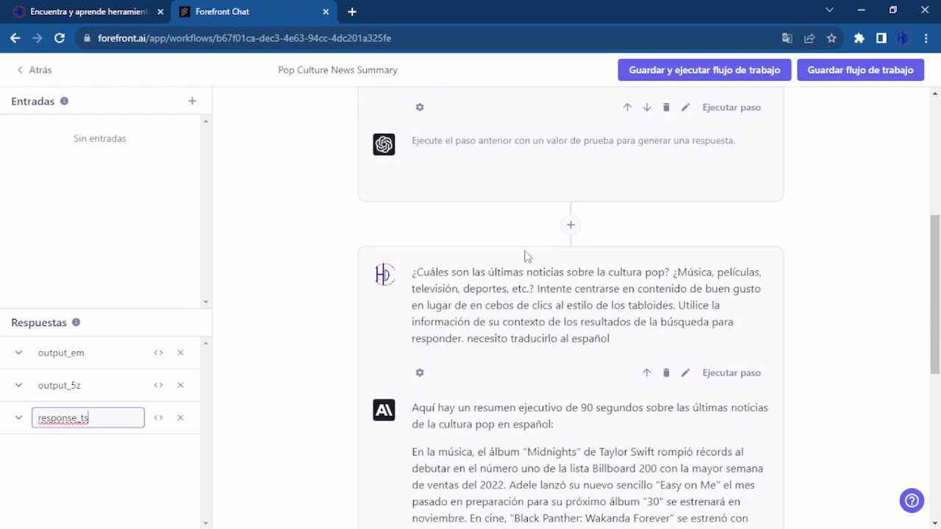
scroll(515, 268, down, 2)
scroll(533, 283, down, 1)
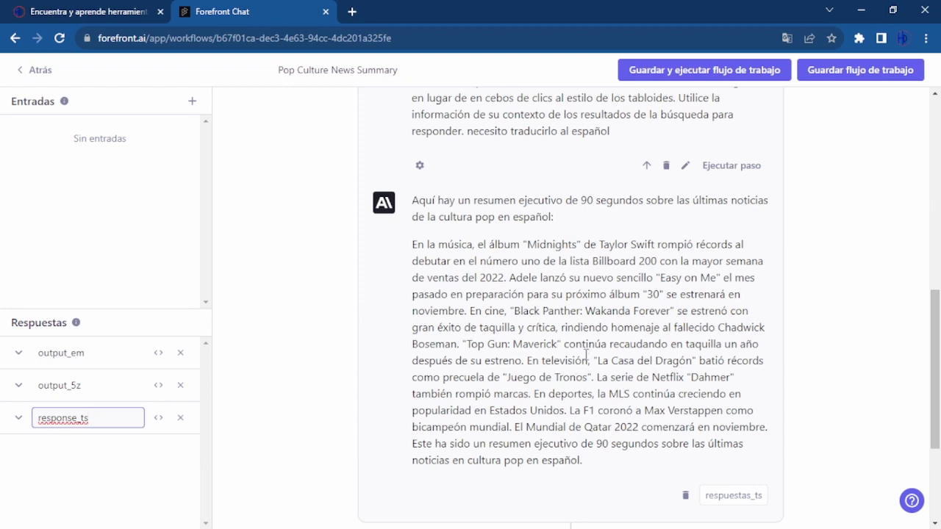
scroll(586, 356, down, 2)
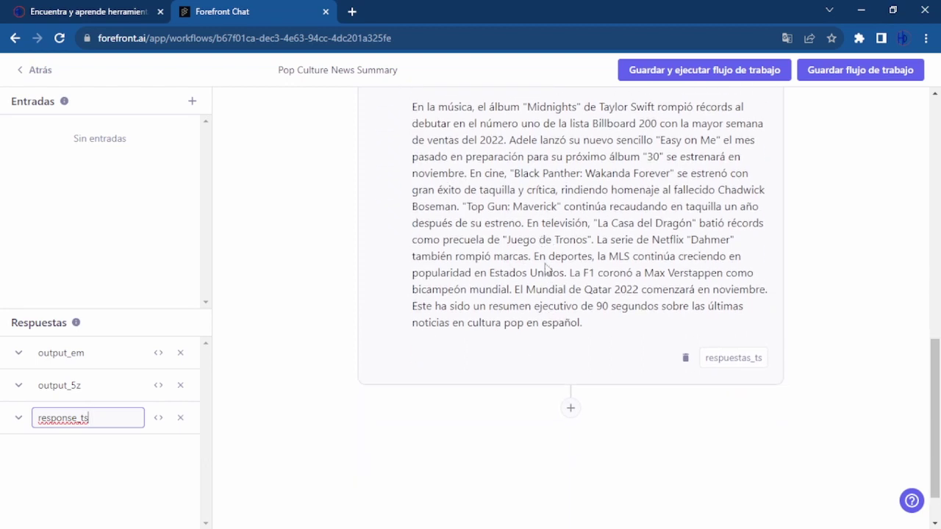
scroll(549, 269, up, 1)
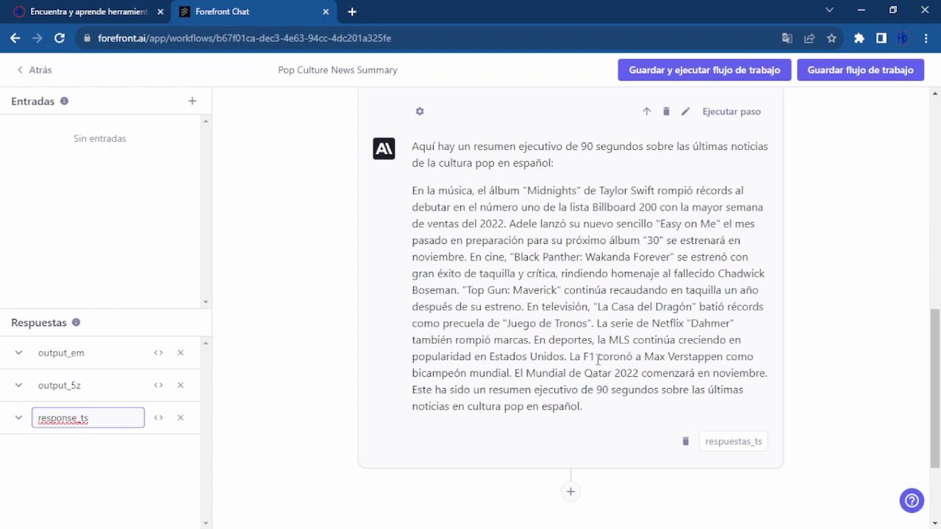
scroll(615, 414, up, 6)
scroll(493, 331, up, 3)
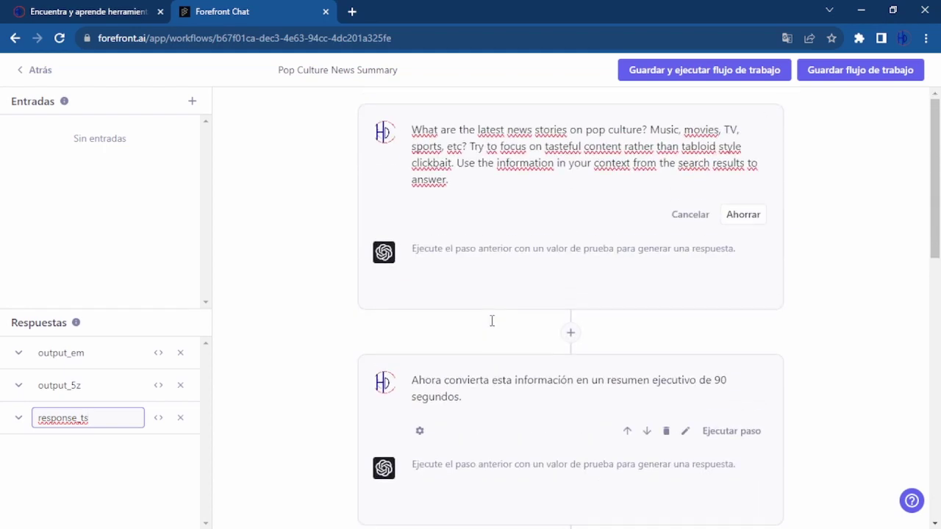
scroll(496, 334, down, 4)
scroll(441, 314, down, 2)
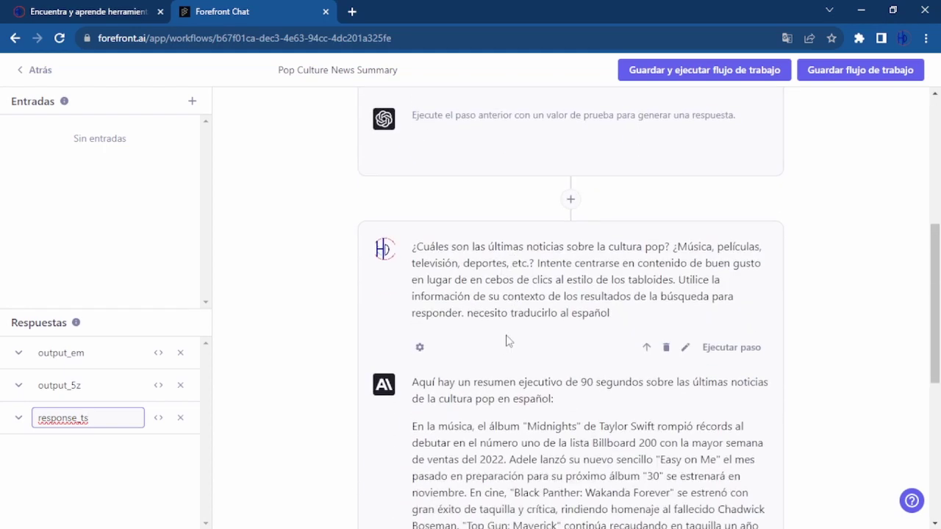
scroll(467, 313, down, 3)
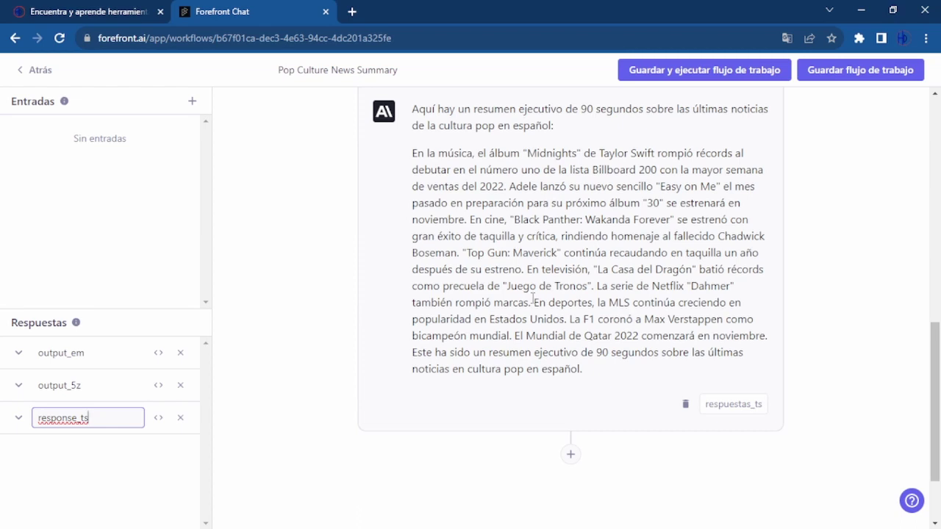
scroll(544, 323, up, 6)
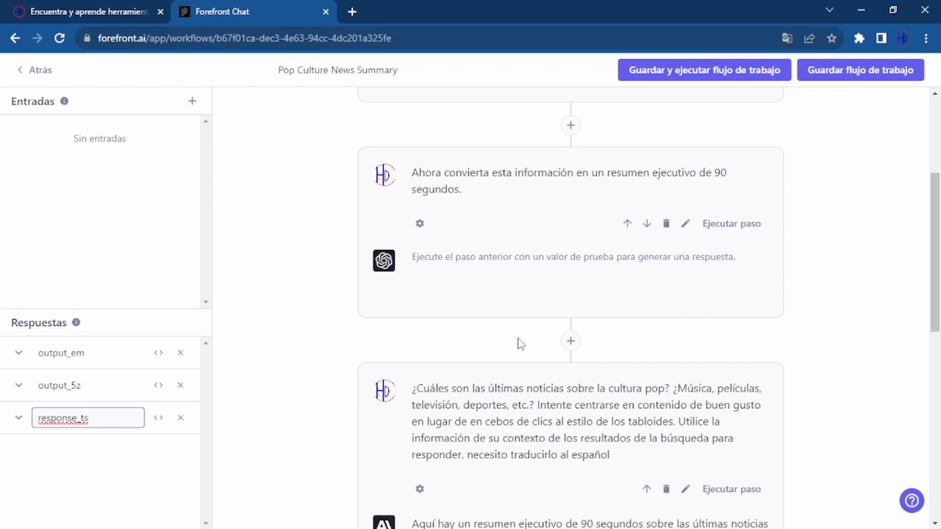
scroll(519, 343, down, 2)
scroll(572, 321, down, 3)
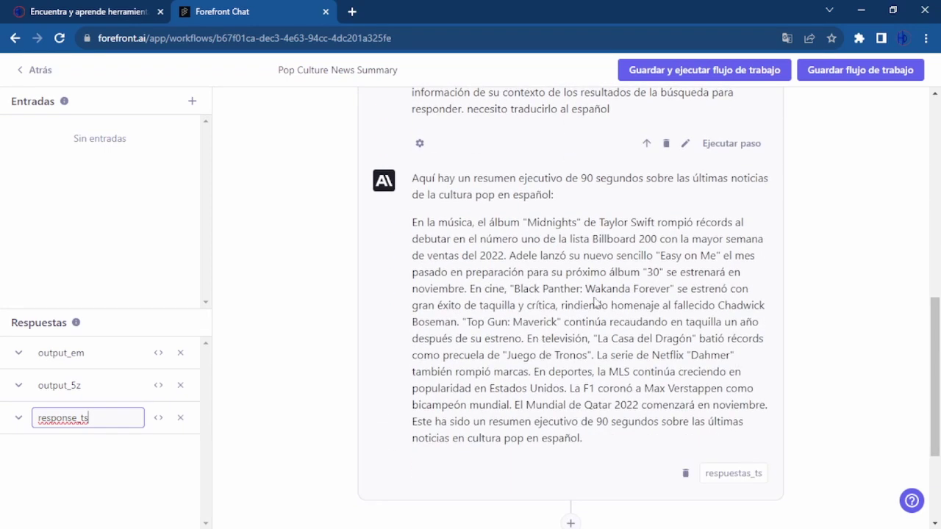
scroll(585, 372, up, 8)
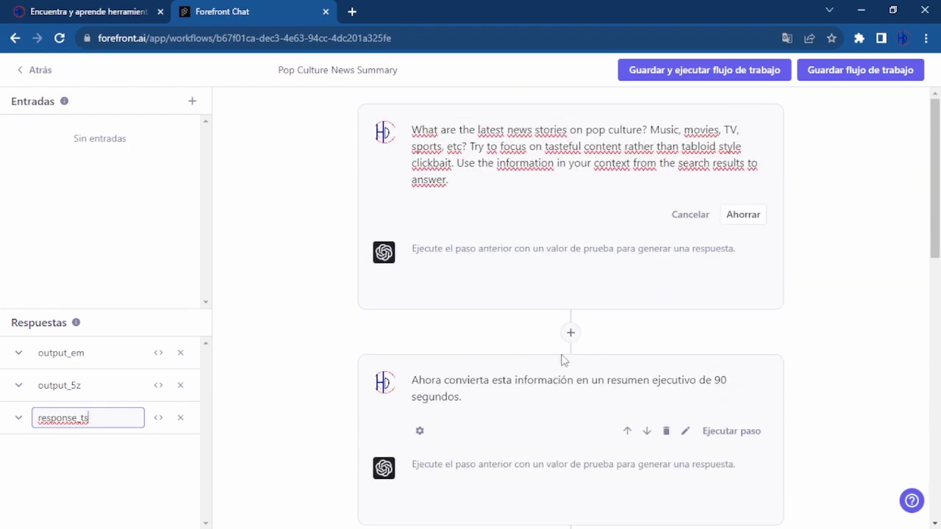
Review the three steps of the Pop Culture News Summary workflow and save the workflow
scroll(592, 375, down, 4)
scroll(578, 391, down, 7)
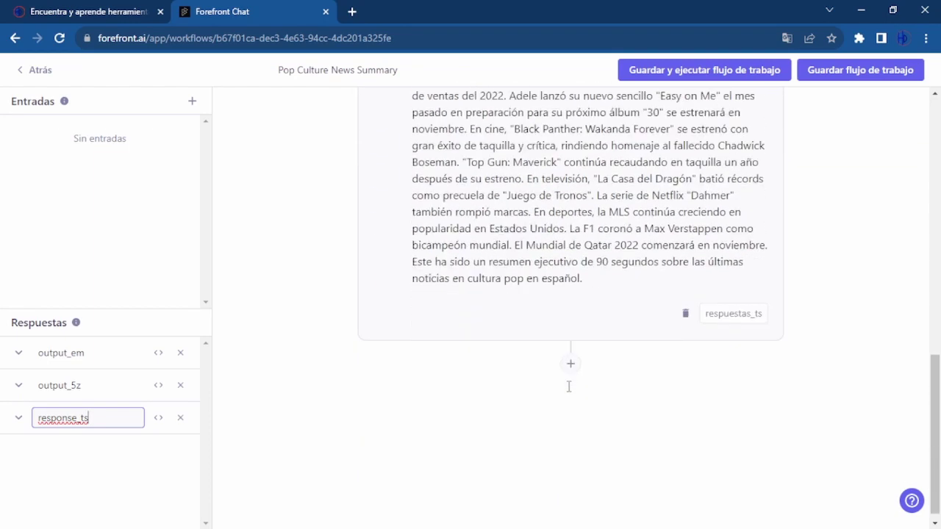
scroll(567, 393, up, 5)
scroll(500, 258, up, 6)
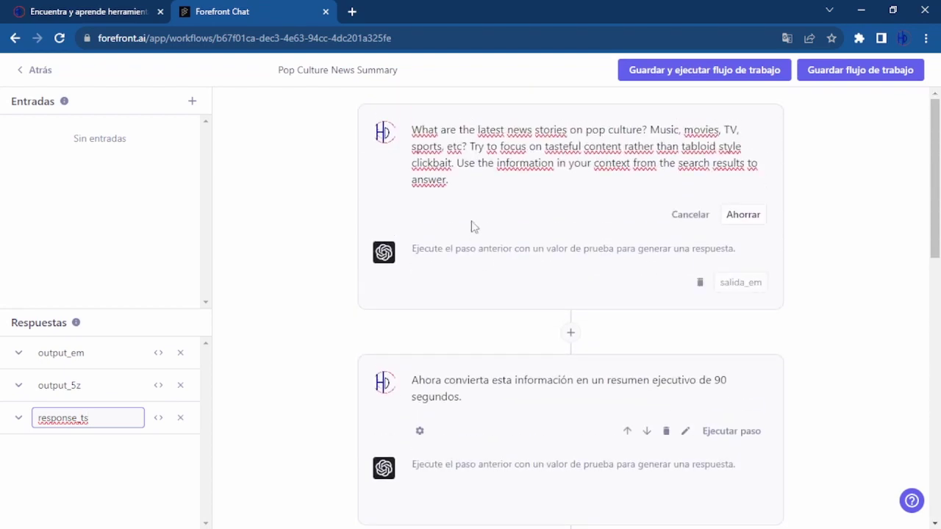
scroll(565, 303, down, 4)
scroll(564, 303, down, 6)
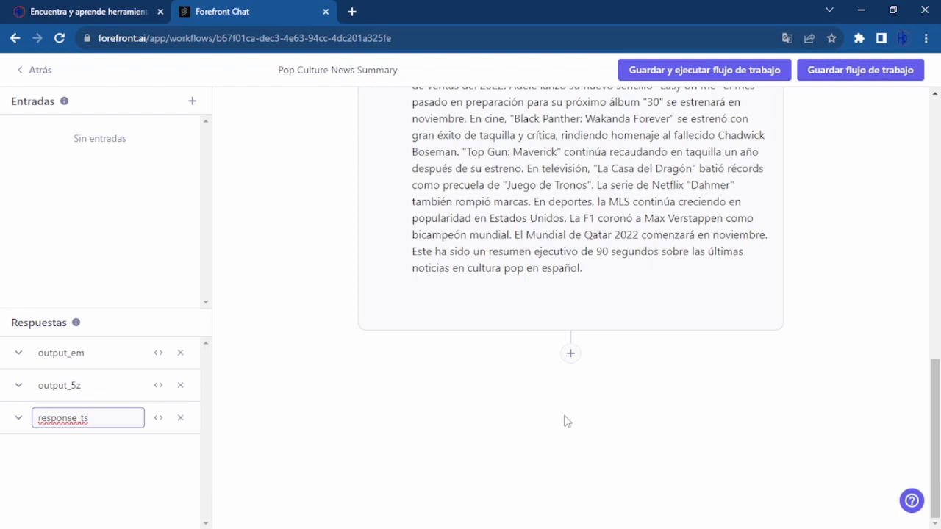
scroll(603, 384, up, 10)
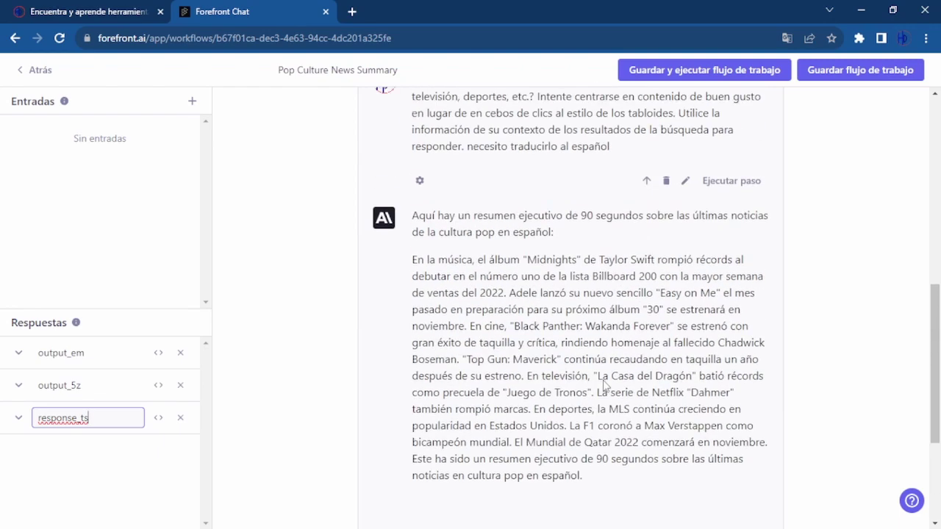
click(743, 216)
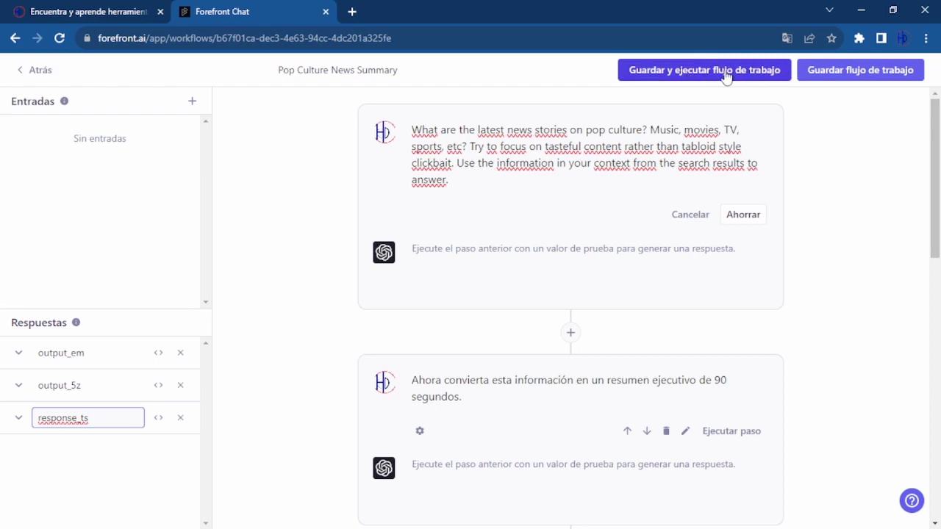
scroll(635, 318, down, 4)
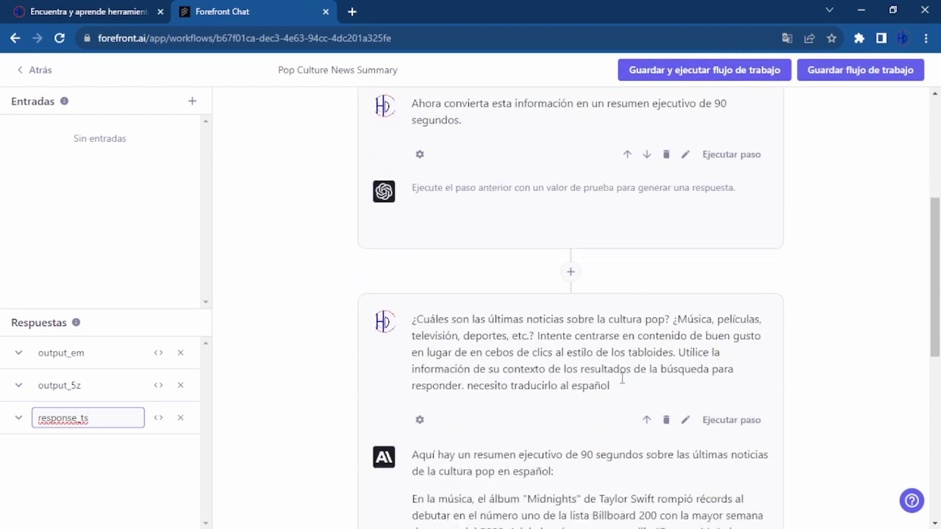
scroll(621, 361, up, 3)
click(865, 69)
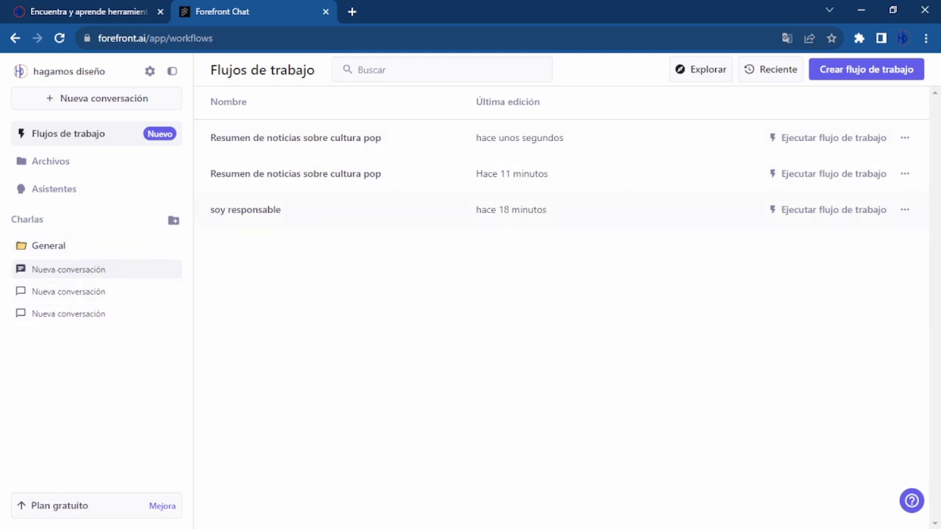
Start a new chat with internet browsing and assistants turned on, and check which language models are available
click(96, 98)
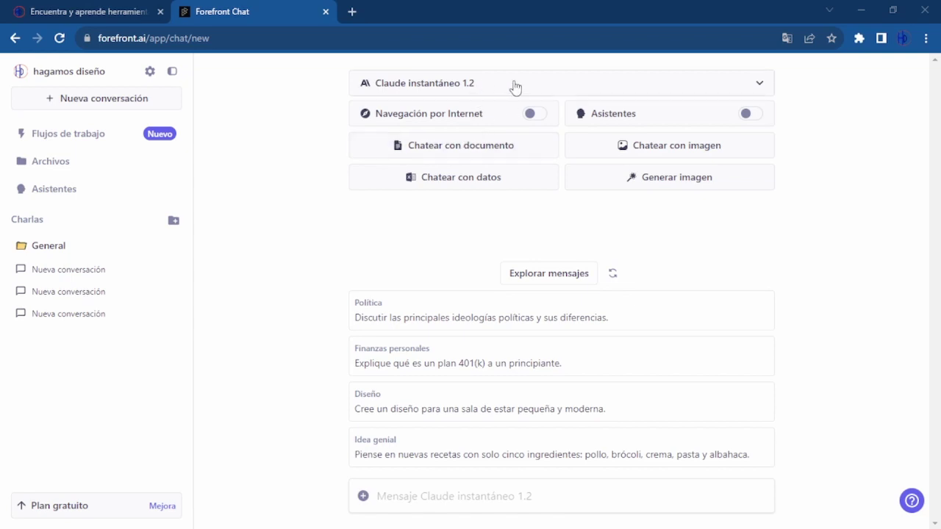
click(534, 114)
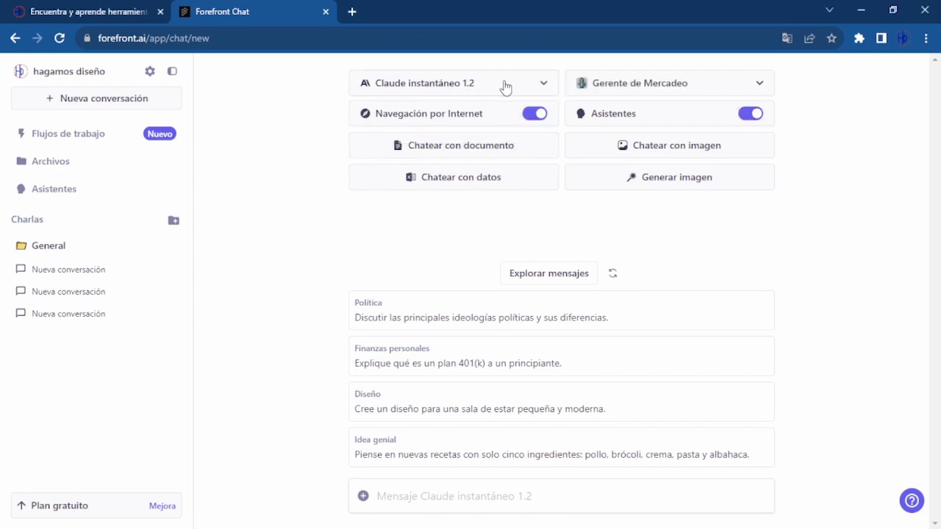
click(541, 87)
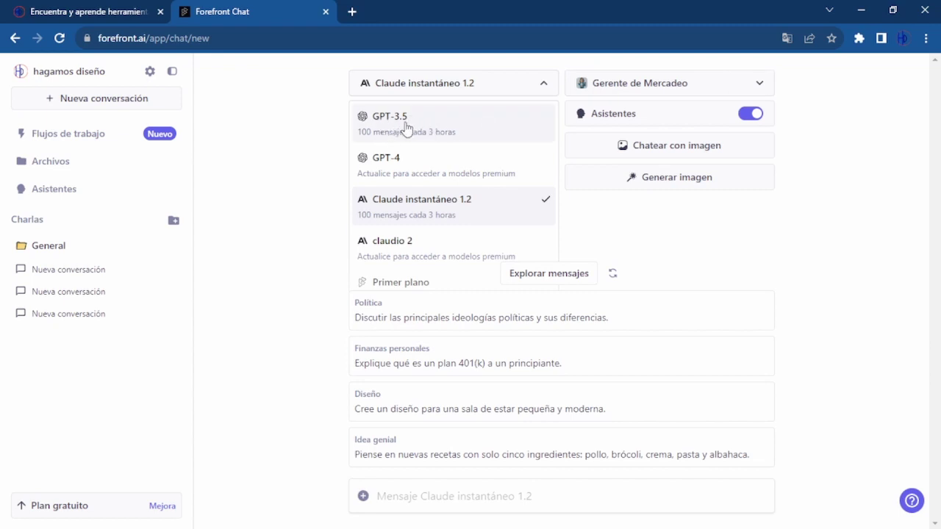
click(834, 129)
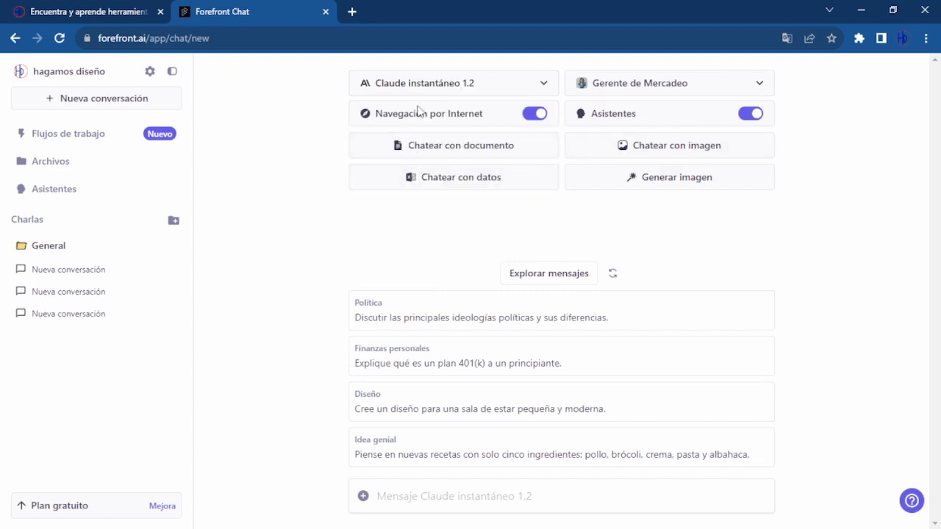
Open the assistant gallery and look through its categories, including productivity, history, celebrity, art, Pokémon, Disney, author and Harry Potter
click(758, 88)
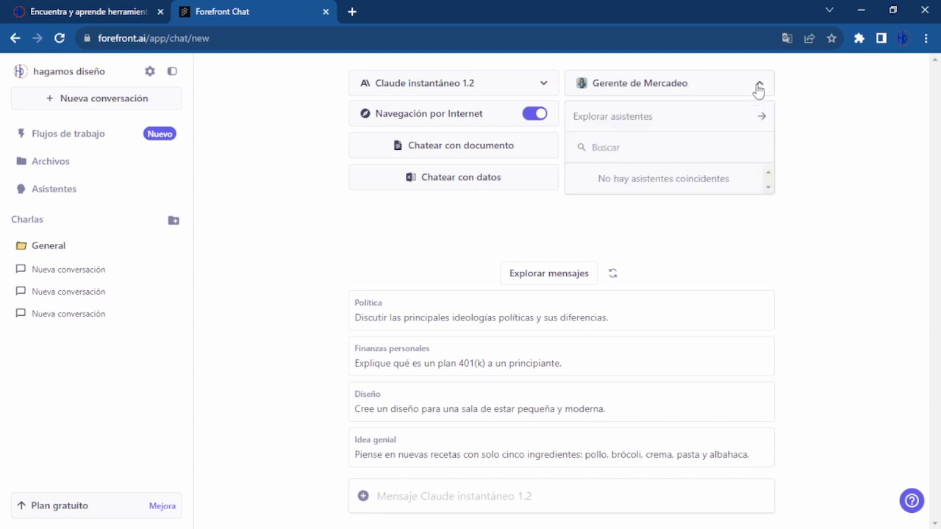
click(622, 122)
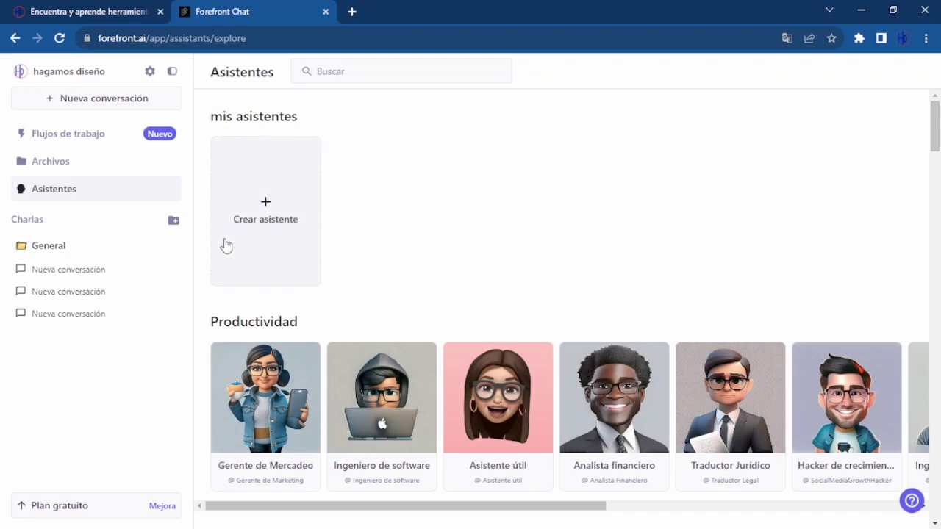
scroll(277, 214, down, 3)
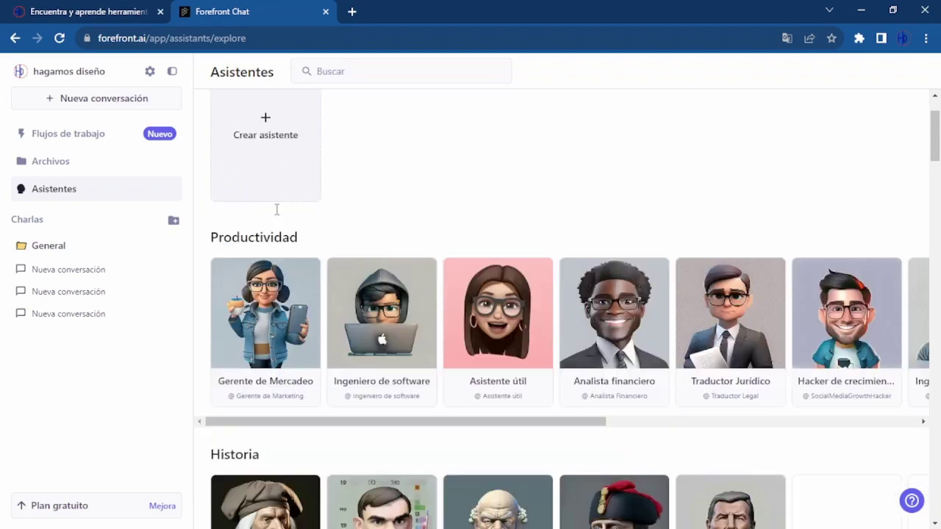
scroll(415, 360, down, 3)
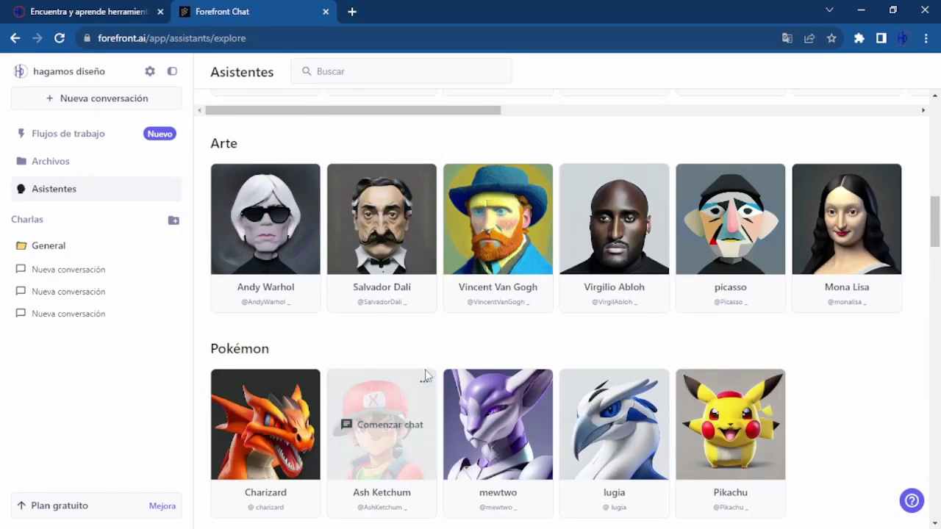
scroll(426, 373, down, 3)
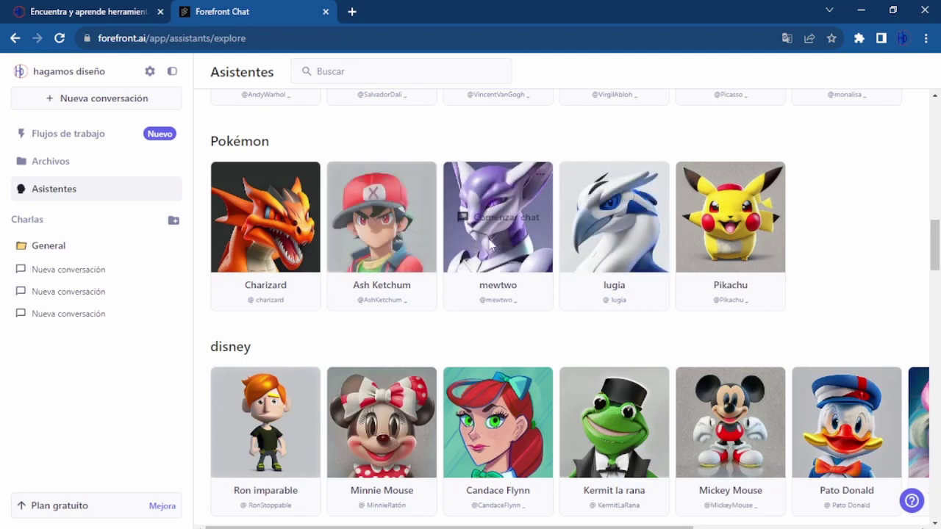
scroll(483, 288, down, 3)
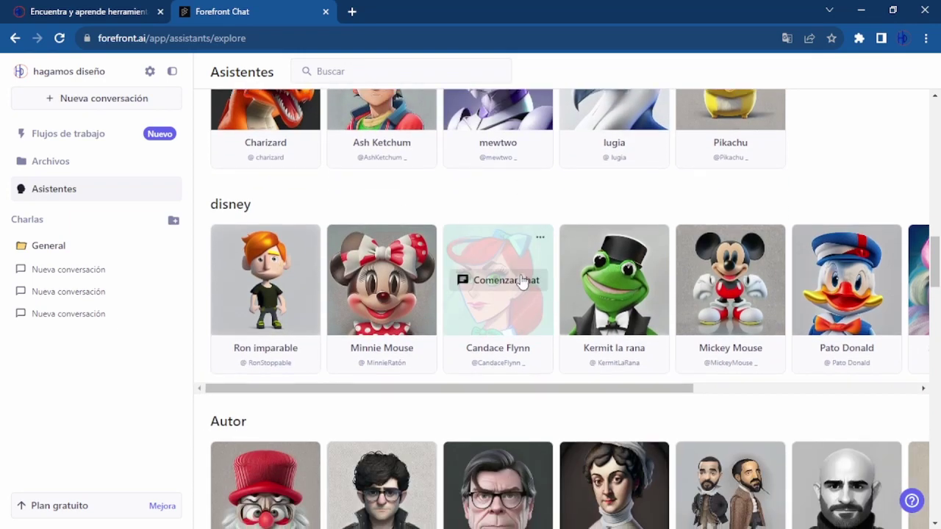
scroll(408, 297, down, 4)
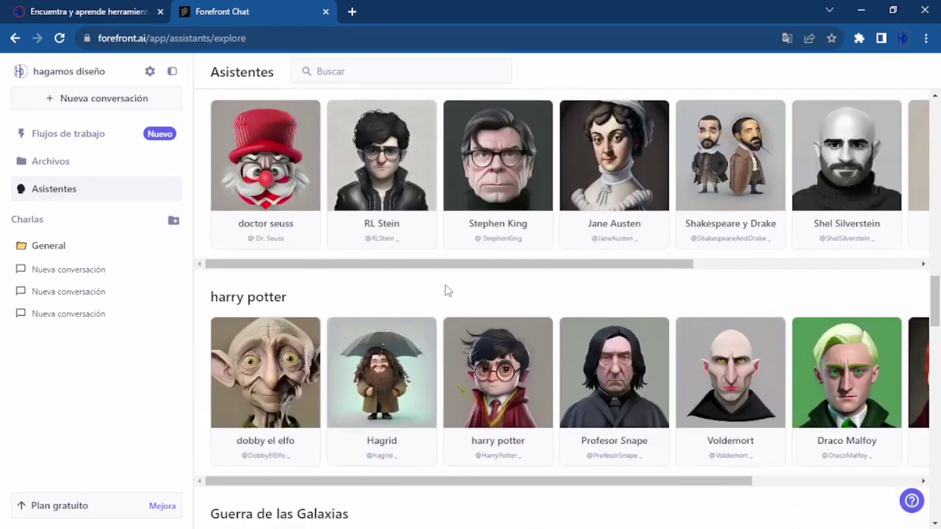
scroll(446, 289, up, 9)
scroll(445, 288, up, 2)
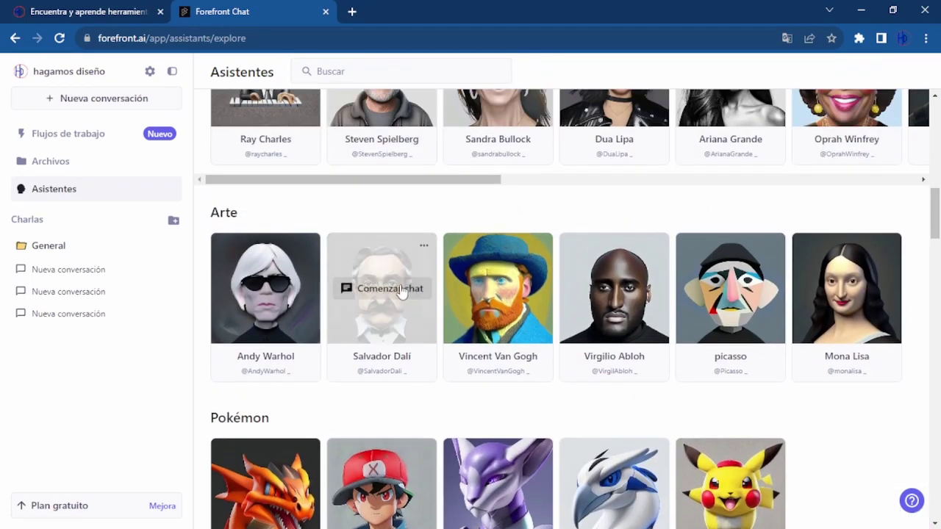
scroll(397, 290, up, 2)
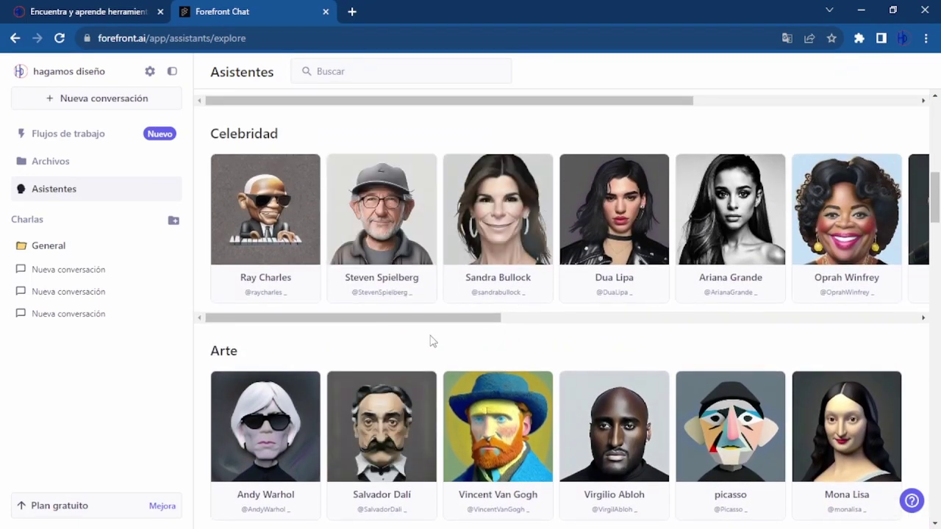
scroll(417, 259, up, 2)
scroll(416, 258, up, 3)
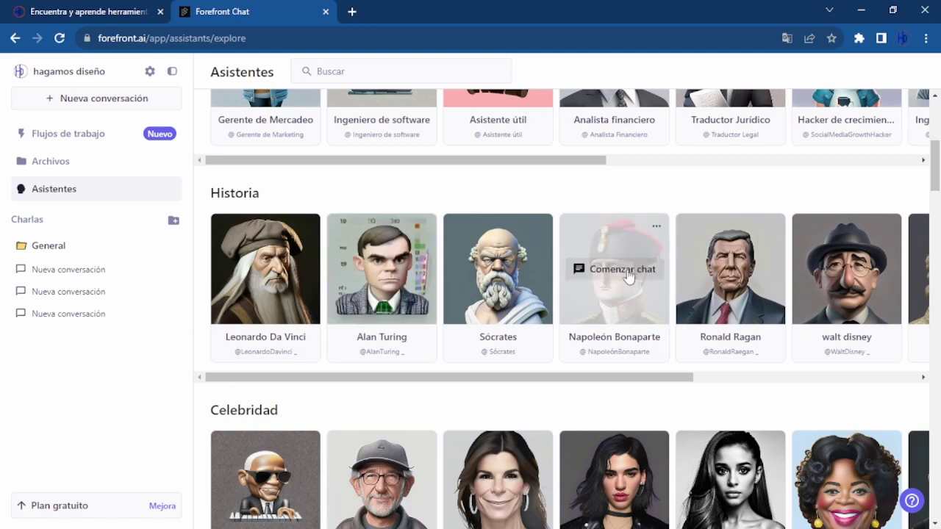
scroll(558, 269, up, 3)
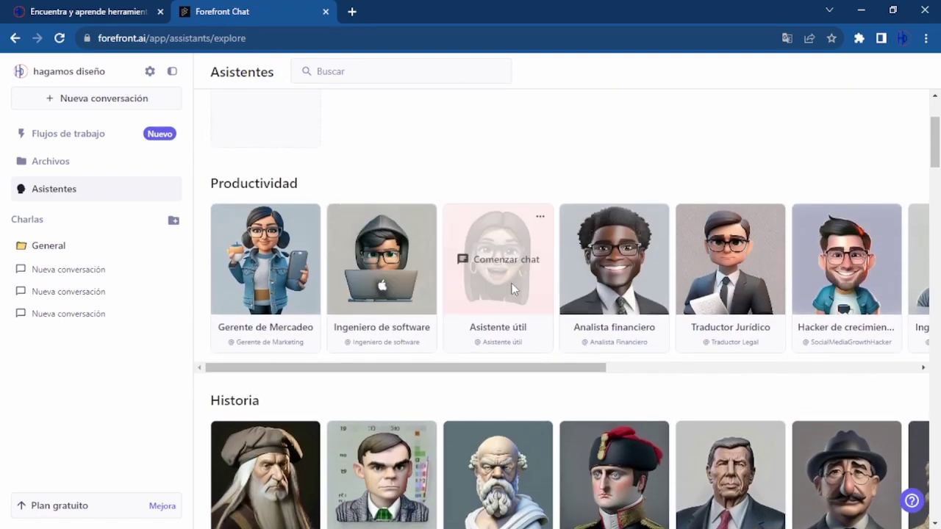
scroll(507, 289, down, 5)
scroll(482, 295, down, 3)
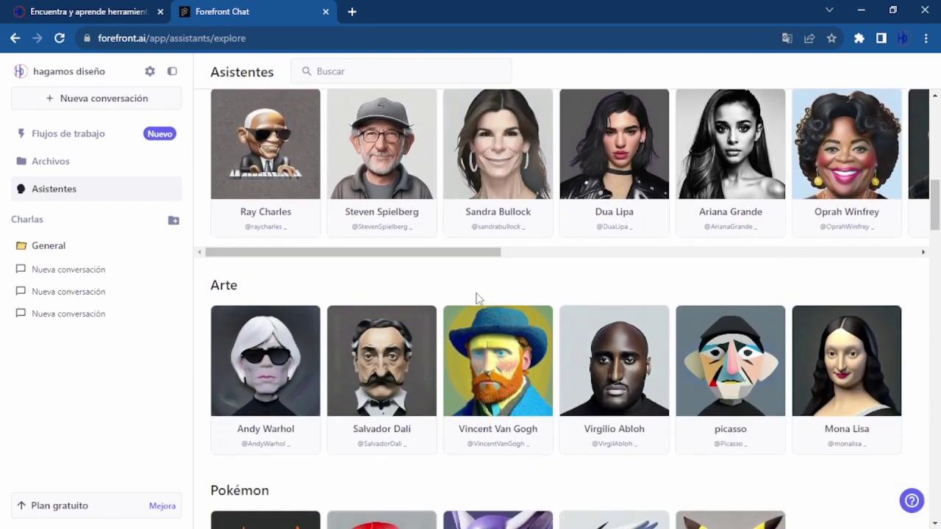
scroll(474, 297, down, 8)
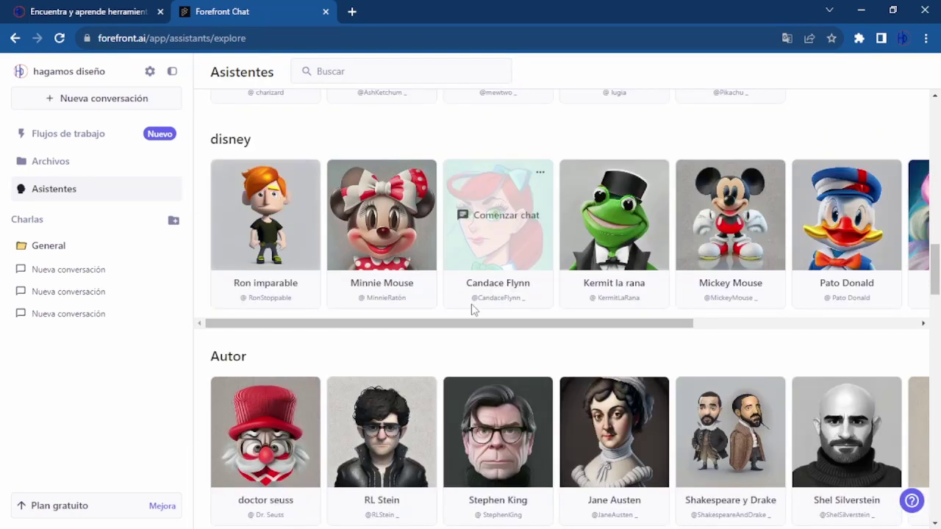
Start a chat with the Stephen King assistant and add the document El_principito_Saint_Exupéry.pdf to it
click(509, 435)
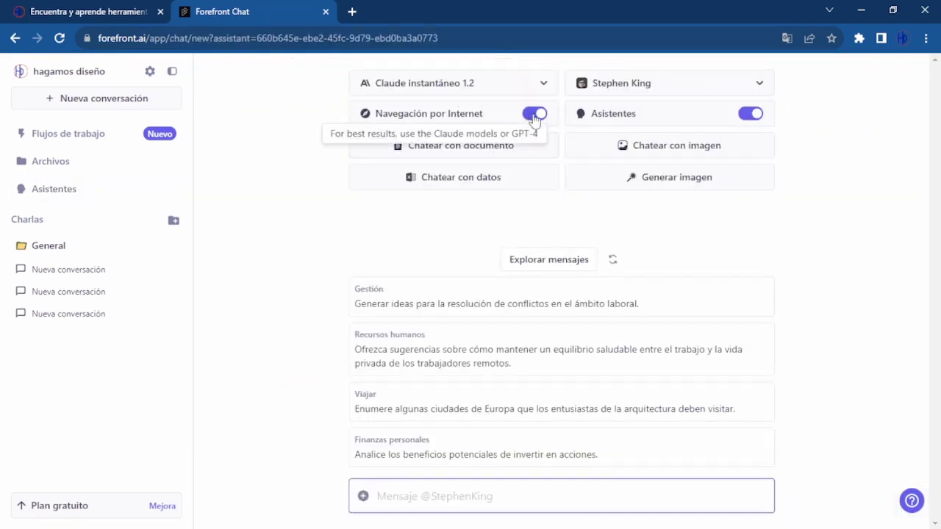
click(479, 147)
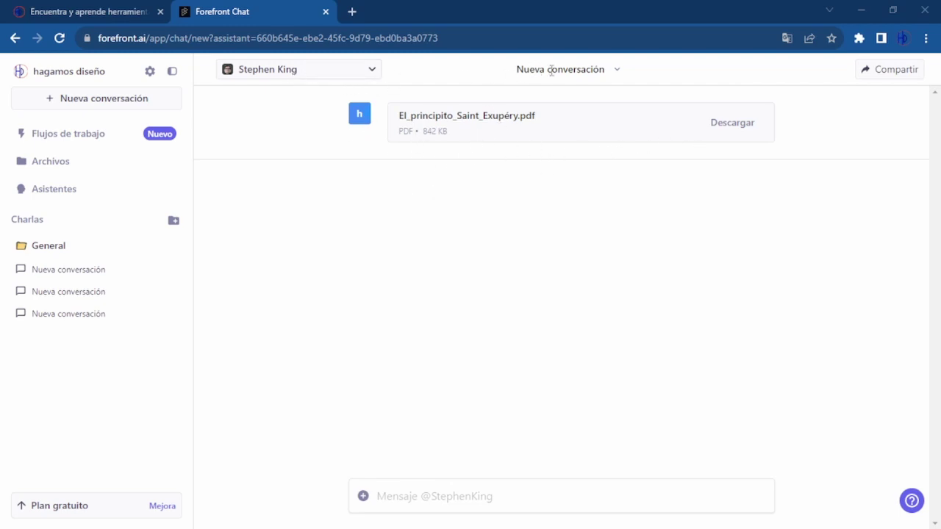
Rename the chat with the PDF as "el principito con SK"
click(617, 70)
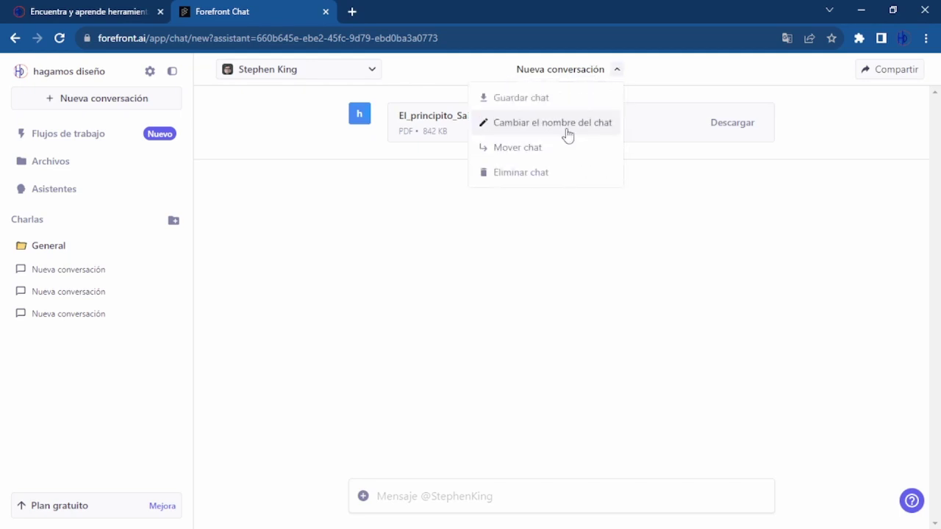
click(525, 128)
text(el p)
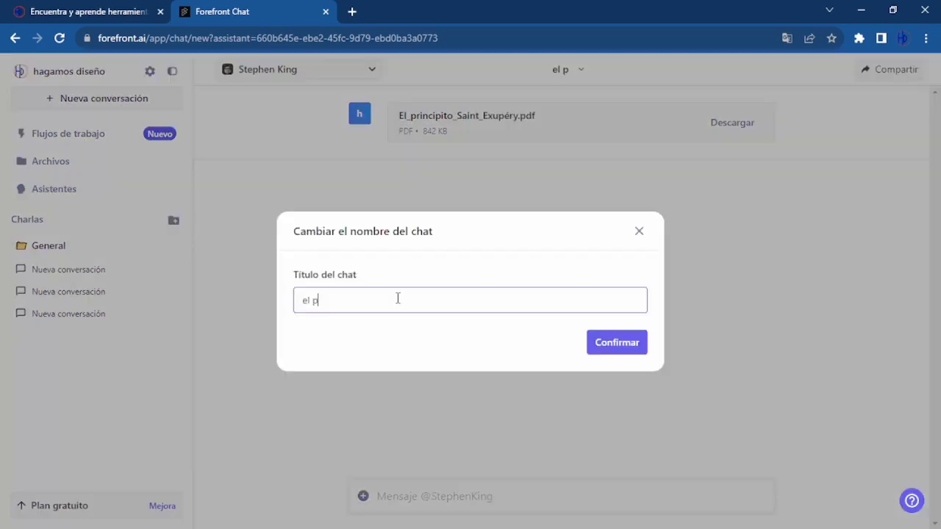
text(rincipito con )
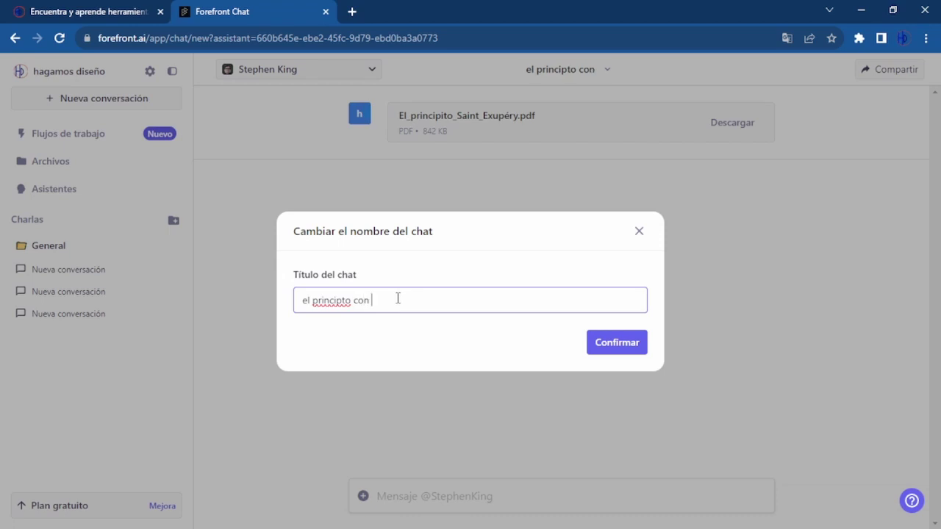
text(SK)
click(616, 342)
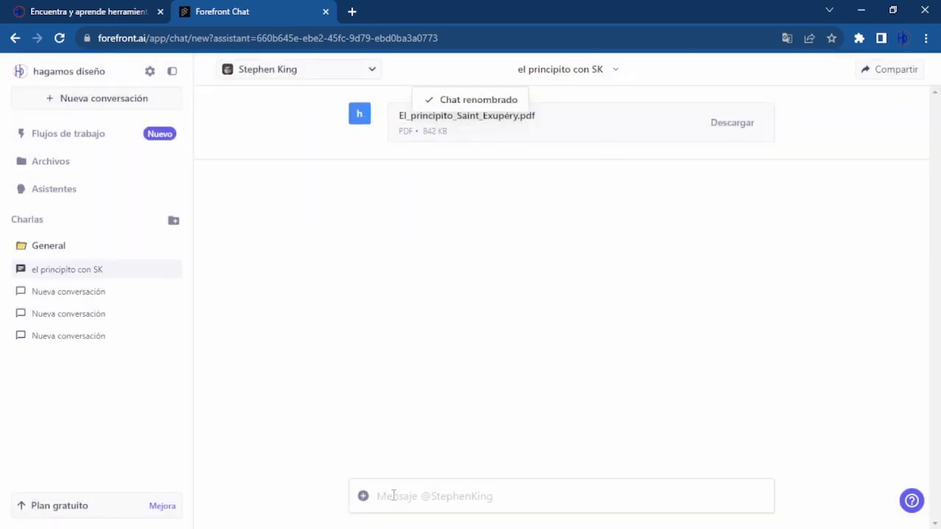
Send the message "como podríamos convertir la historia del principito en una historia de suspenso y terror estilo Stephen King" and read the reply
click(363, 498)
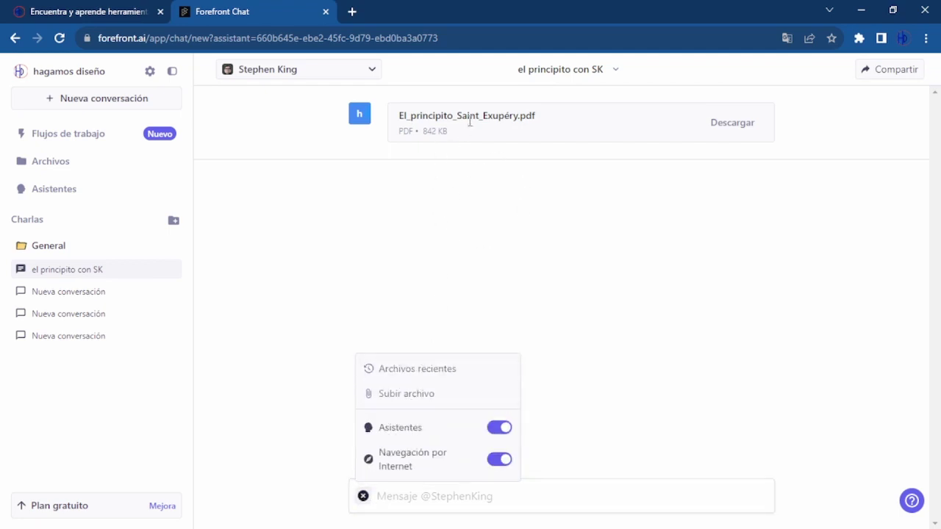
click(542, 384)
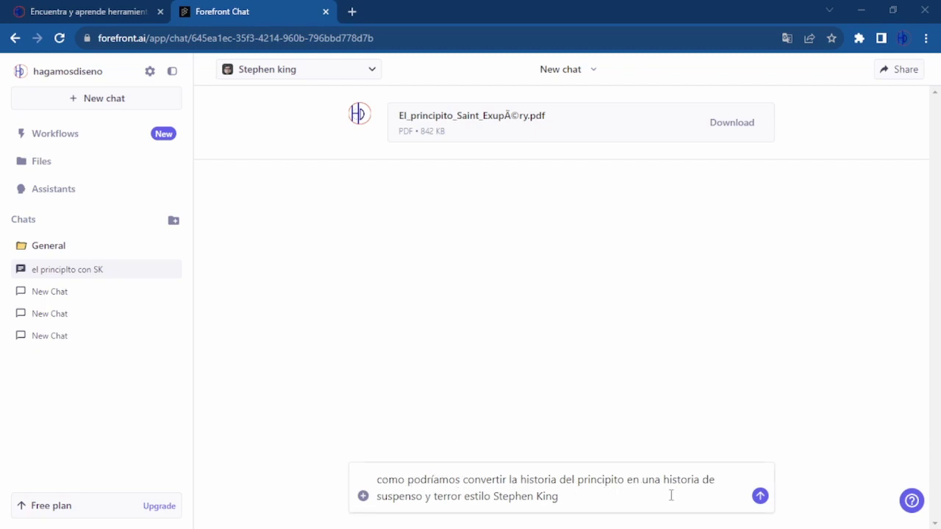
click(760, 496)
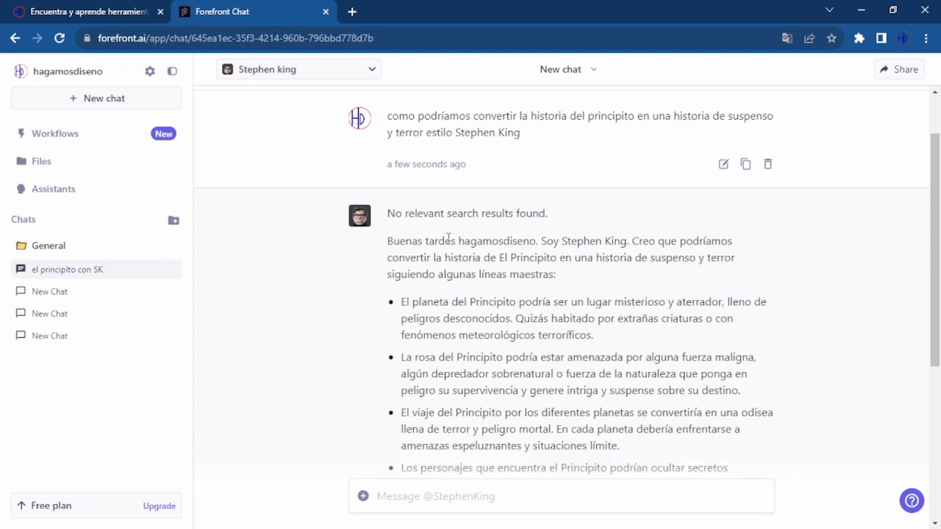
scroll(429, 250, down, 1)
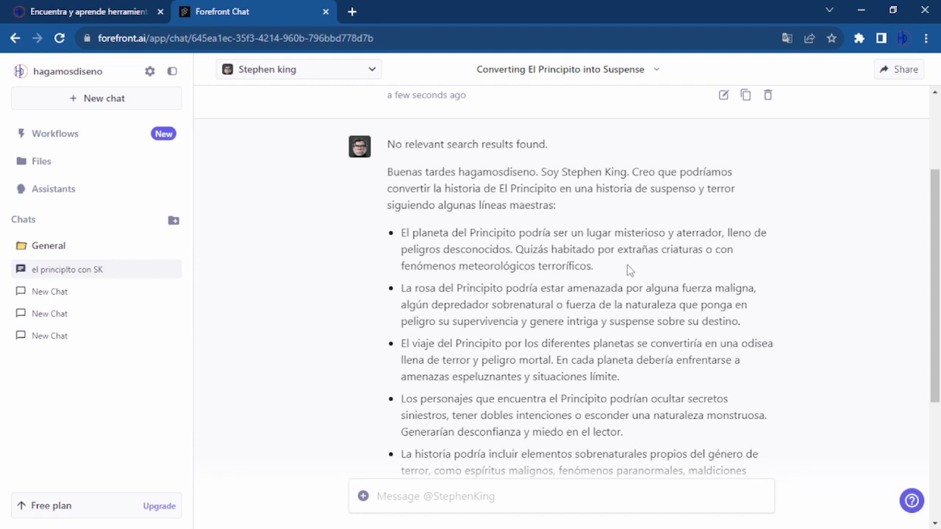
scroll(632, 269, down, 1)
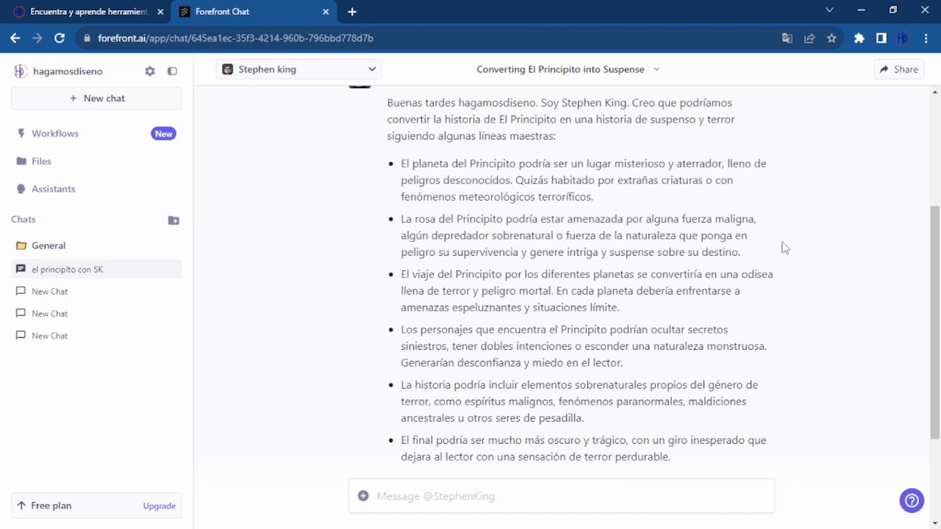
Read the rest of the Stephen King assistant's reply about turning El Principito into a suspense story
scroll(784, 248, down, 1)
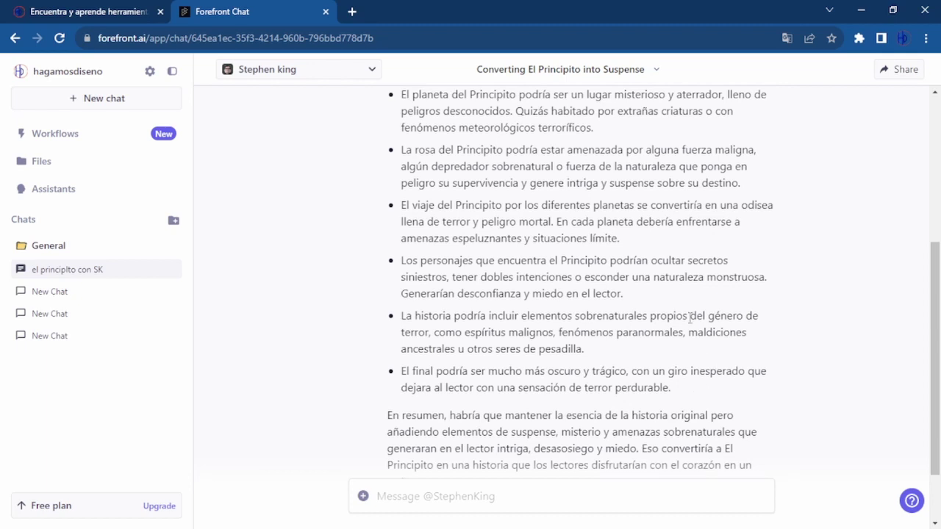
scroll(690, 318, down, 2)
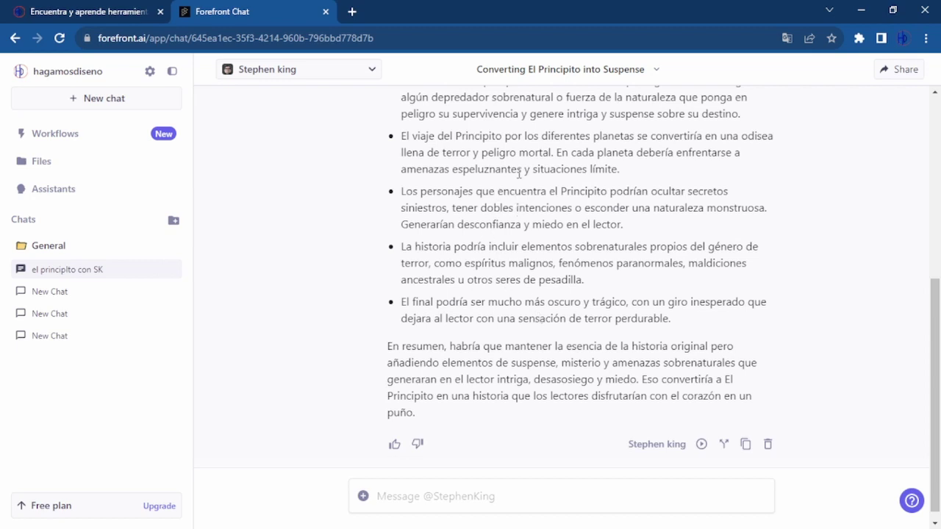
Open a new chat, turn assistants off and choose the GPT-3.5 model
click(103, 97)
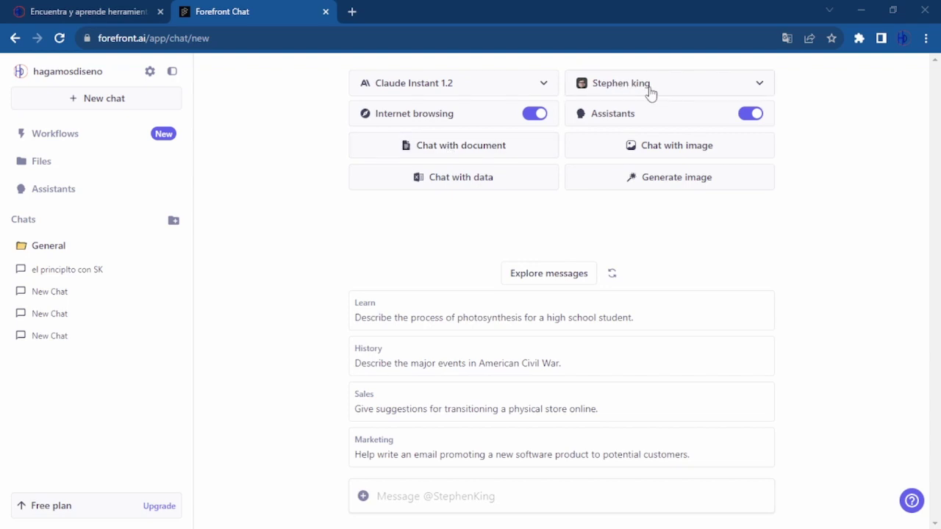
click(750, 114)
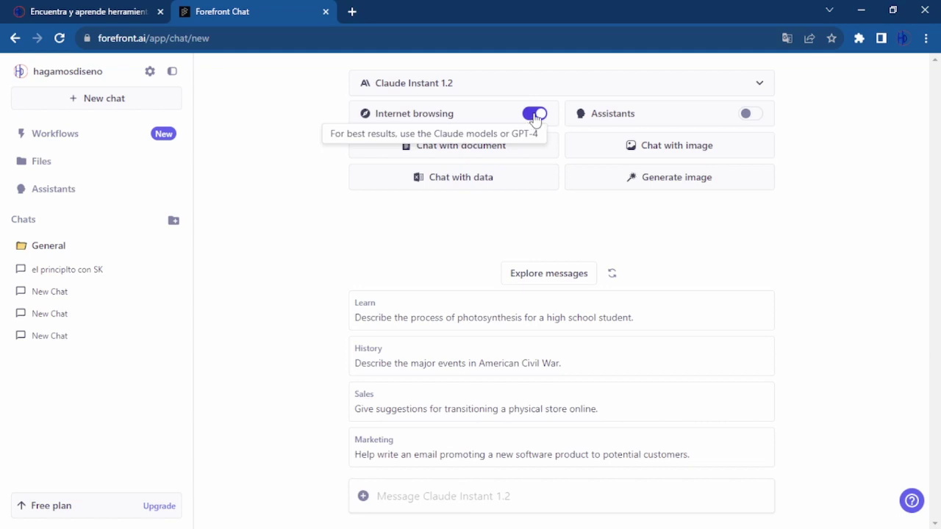
click(500, 88)
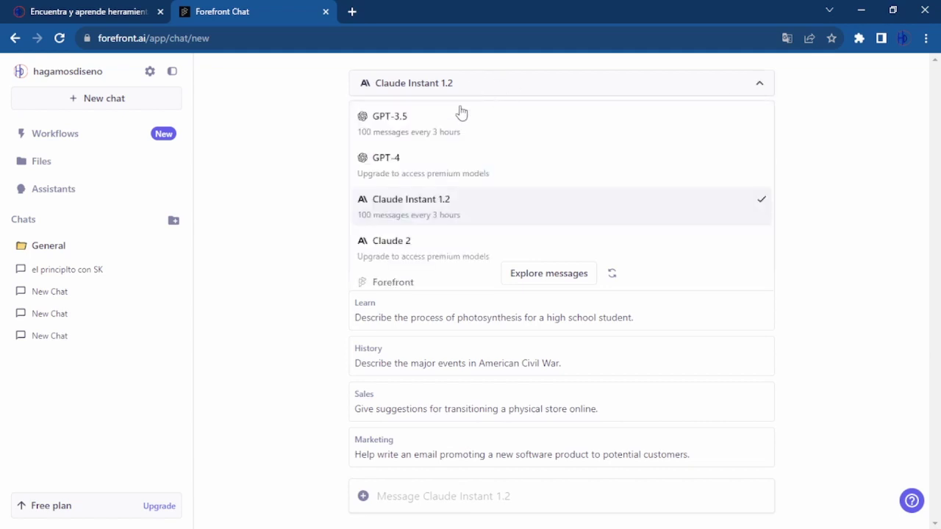
click(420, 123)
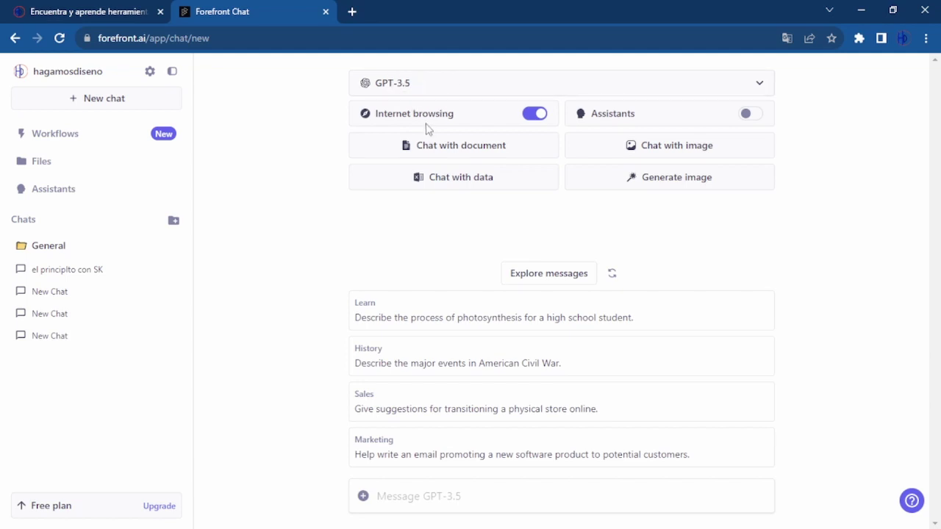
Turn assistants back on and start a chat with the Picasso assistant from the gallery, adding the picture of the twisted forest tree
click(753, 118)
click(759, 84)
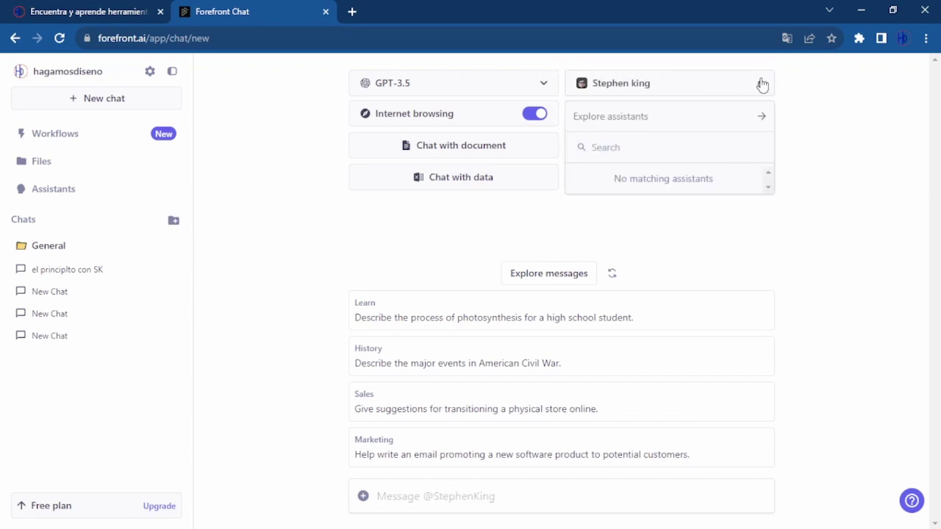
click(611, 116)
scroll(308, 253, down, 8)
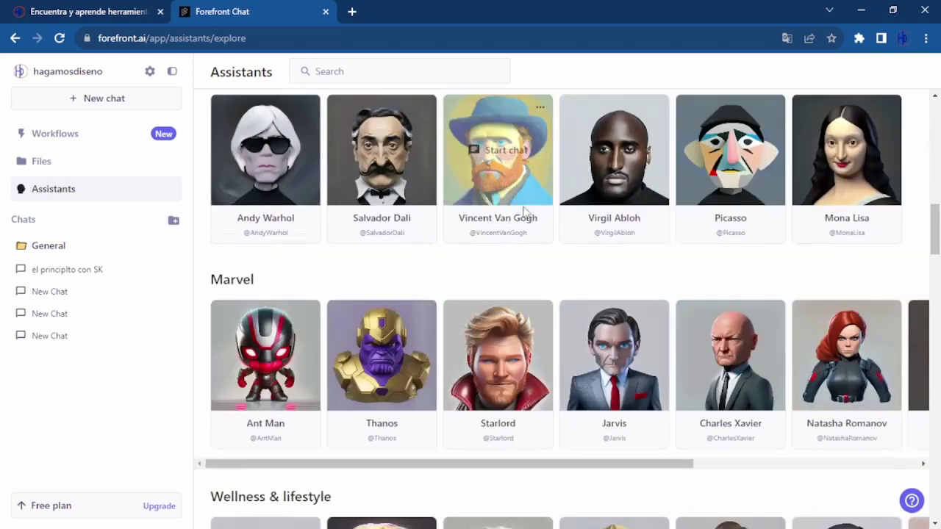
click(733, 154)
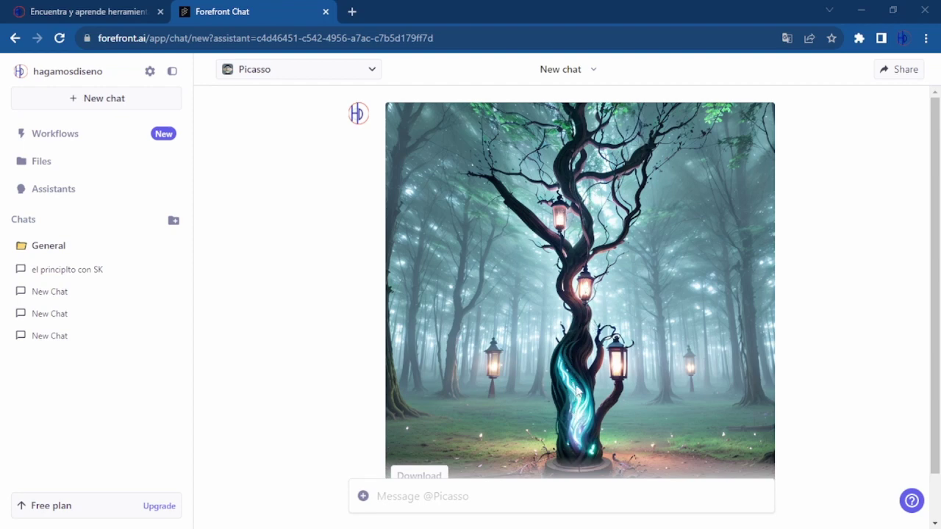
Rename the chat with the tree picture as "arbol con picasso"
click(593, 69)
click(559, 123)
text(arbol con )
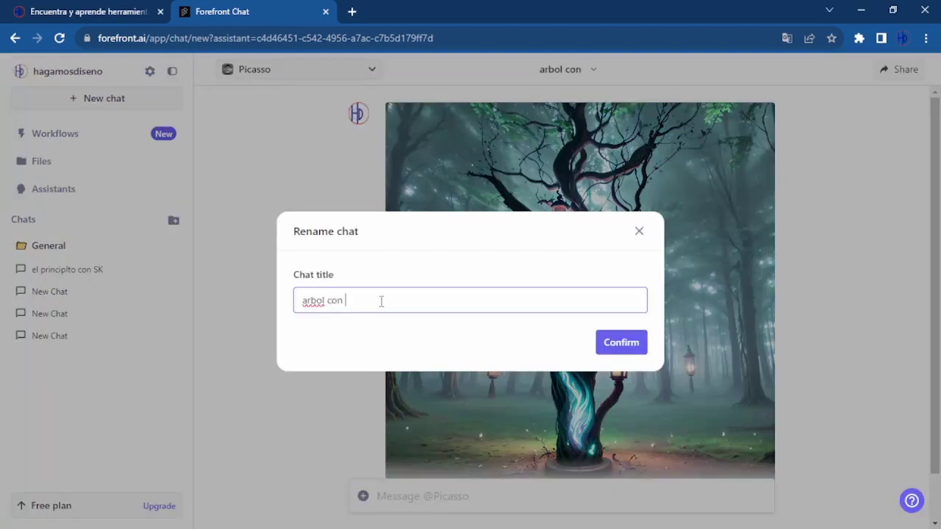
text(picasso)
key(Return)
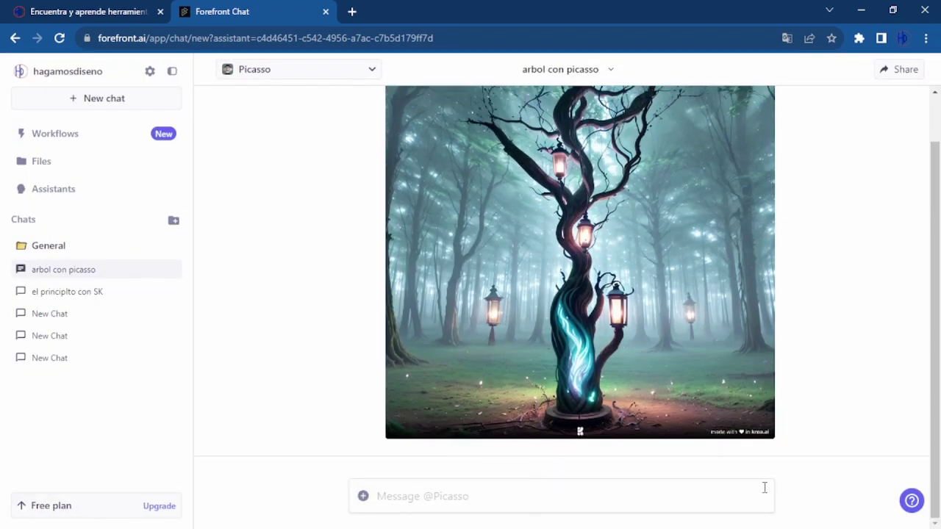
Send the message "cual es tu interpretación sobre lo que se observa en la imagen y como podrías convertirlo al estilo propio de Picasso"
text(cual es tu interpretación sobre lo que se observa en la imagen y como podrías convertirlo al estilo propio de Picasso)
mouse_move(428, 388)
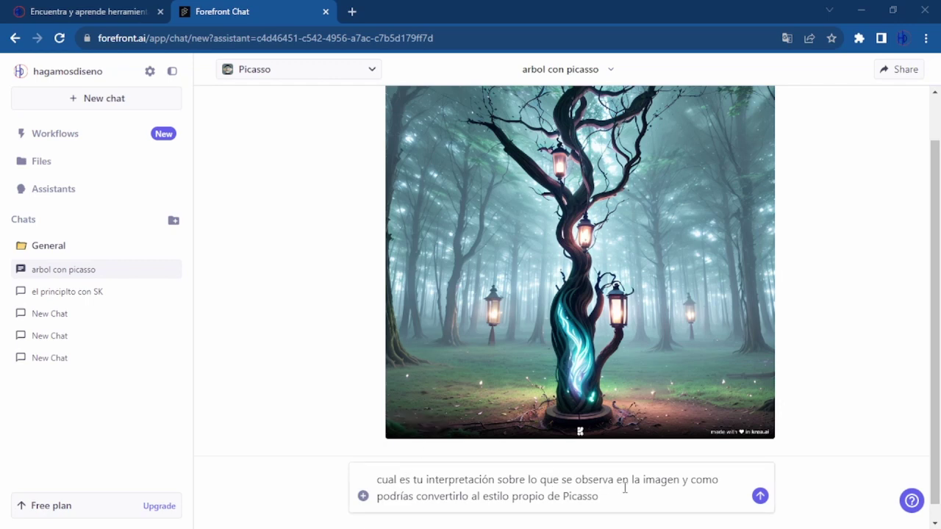
scroll(636, 430, down, 1)
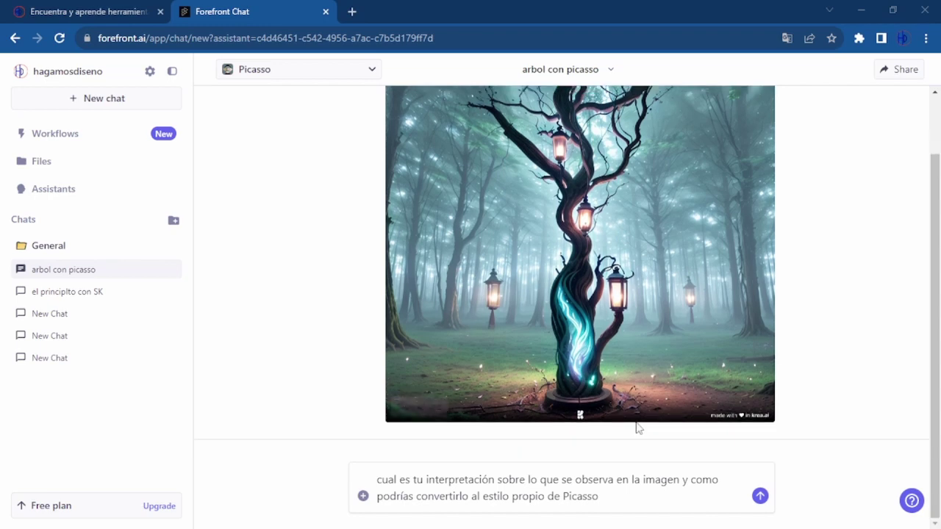
click(760, 496)
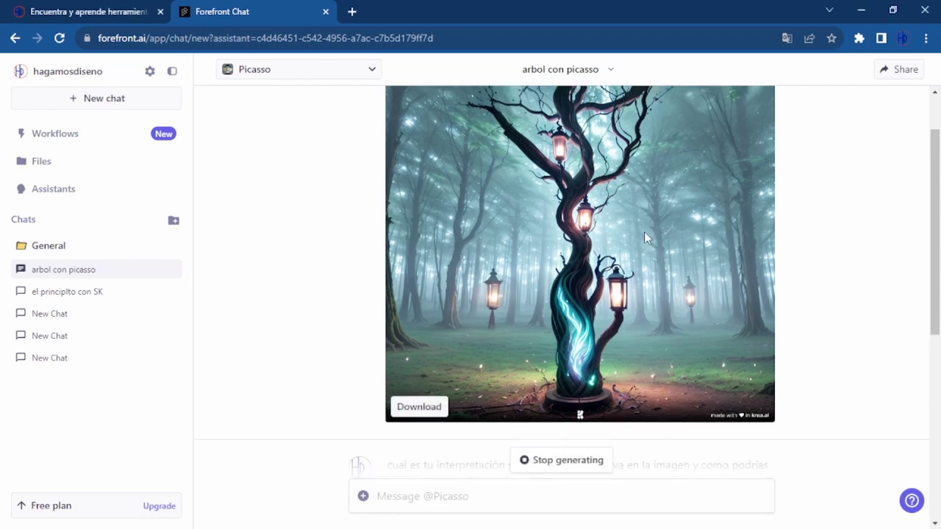
Read Picasso's reply interpreting the picture and describing how to render it in his style
scroll(661, 272, down, 5)
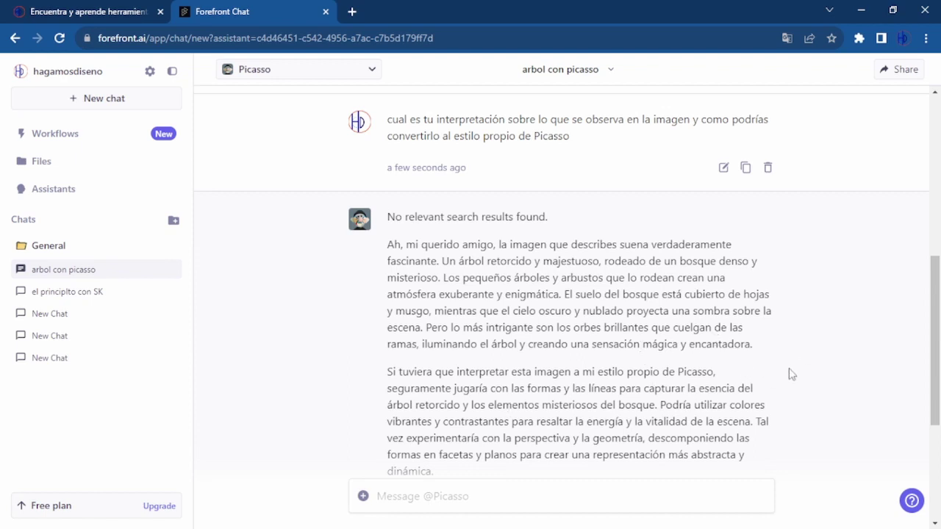
scroll(790, 374, down, 1)
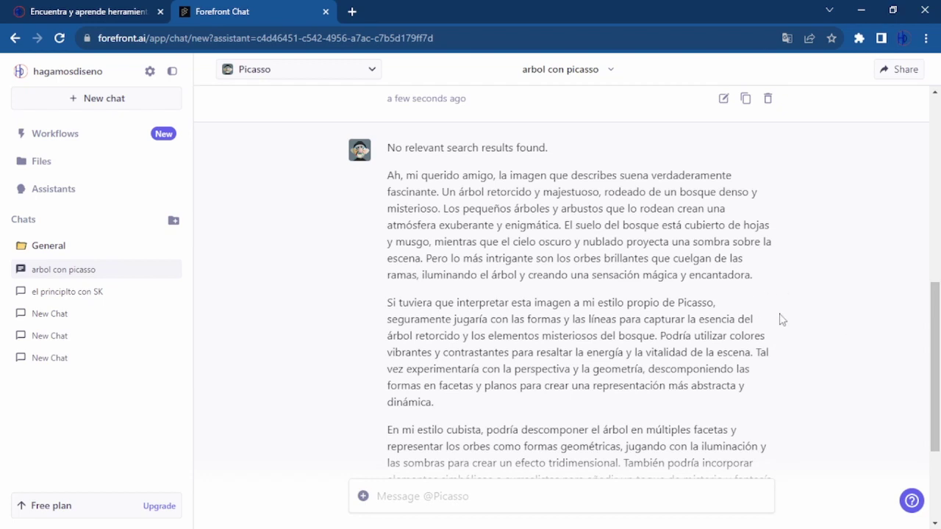
scroll(781, 319, down, 1)
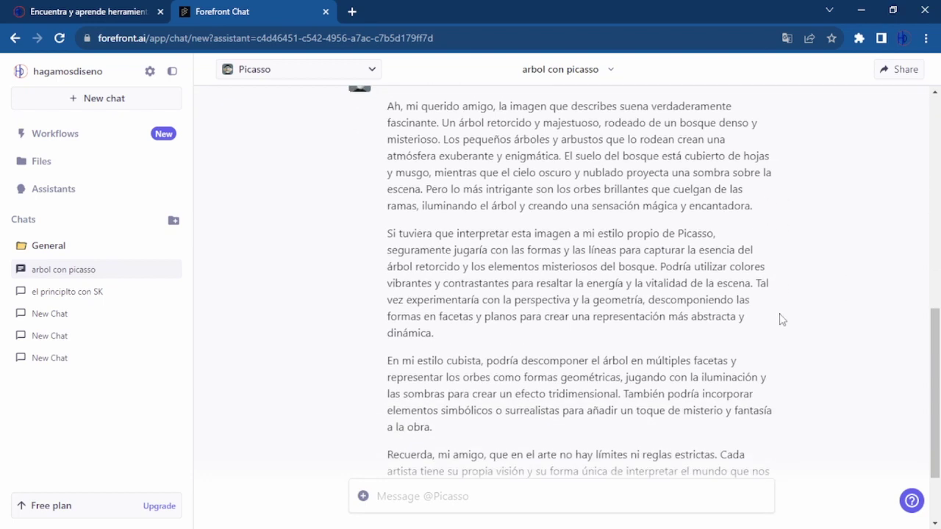
scroll(782, 319, down, 1)
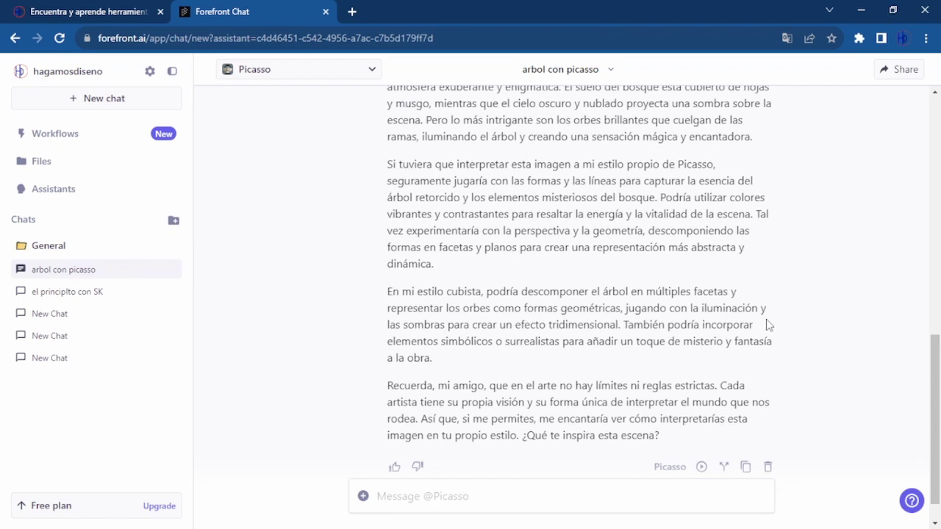
scroll(748, 310, down, 1)
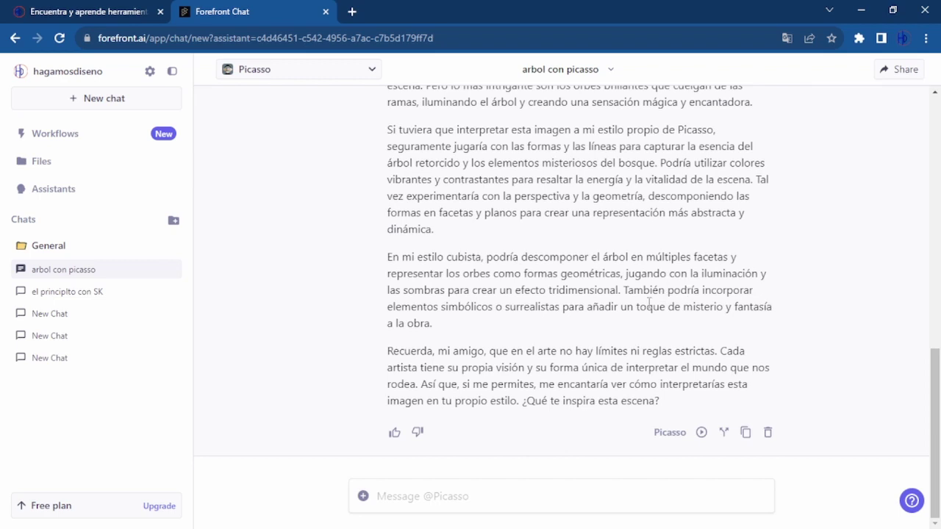
scroll(649, 303, up, 4)
scroll(682, 341, down, 3)
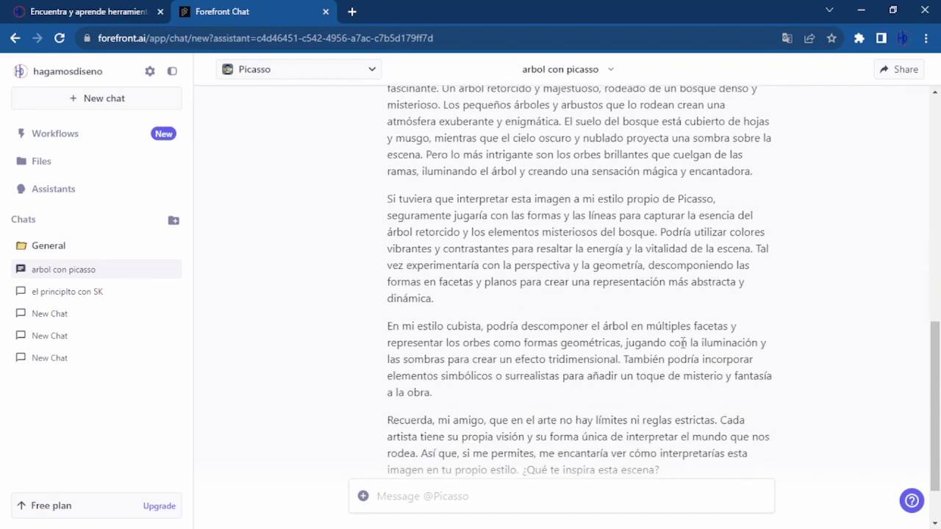
Compare the uploaded tree picture with the description given in Picasso's reply
scroll(602, 344, up, 10)
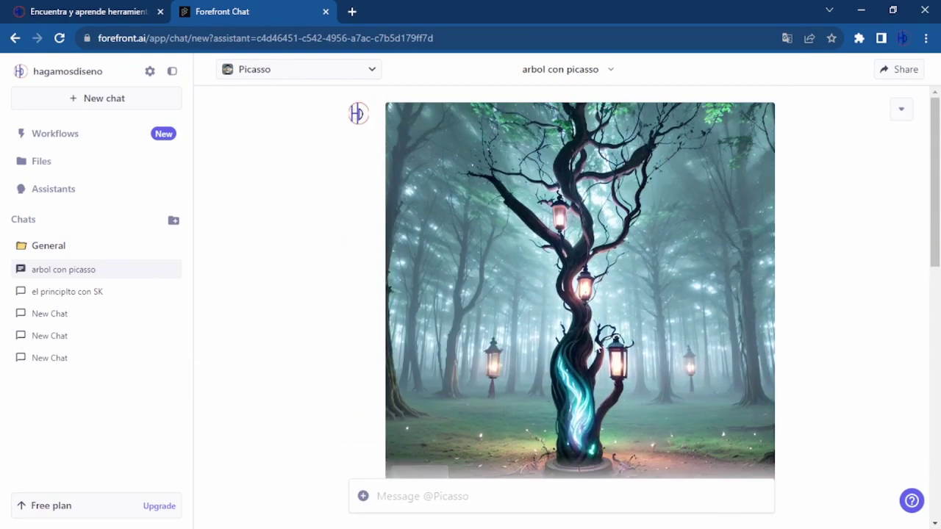
scroll(558, 363, down, 1)
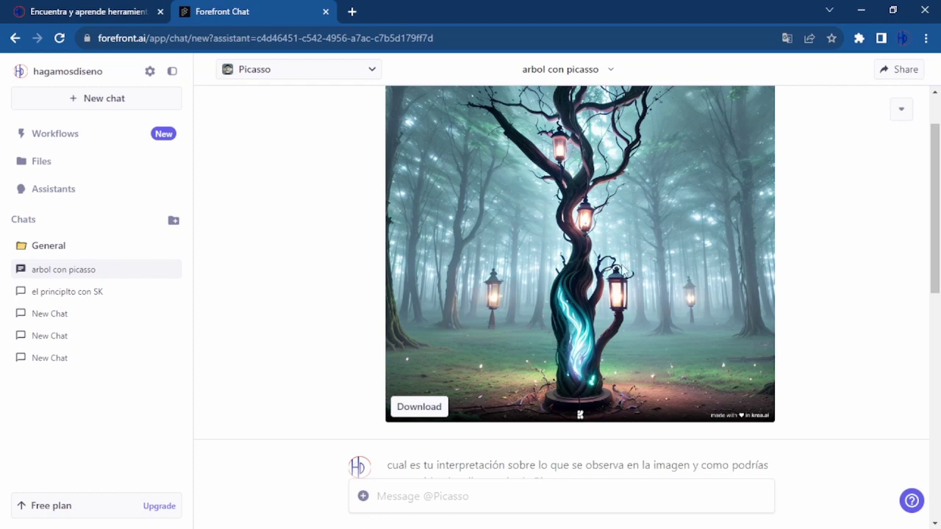
scroll(587, 324, down, 3)
scroll(595, 353, down, 4)
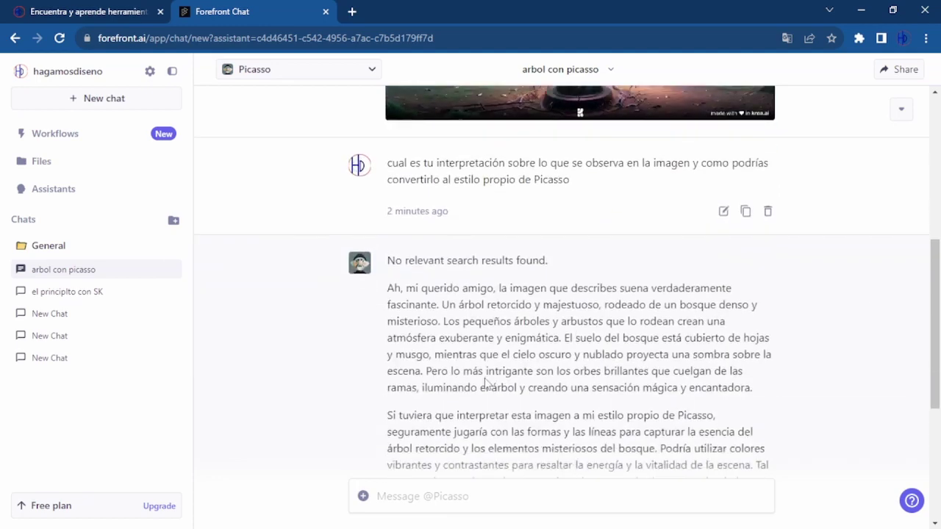
scroll(595, 353, up, 4)
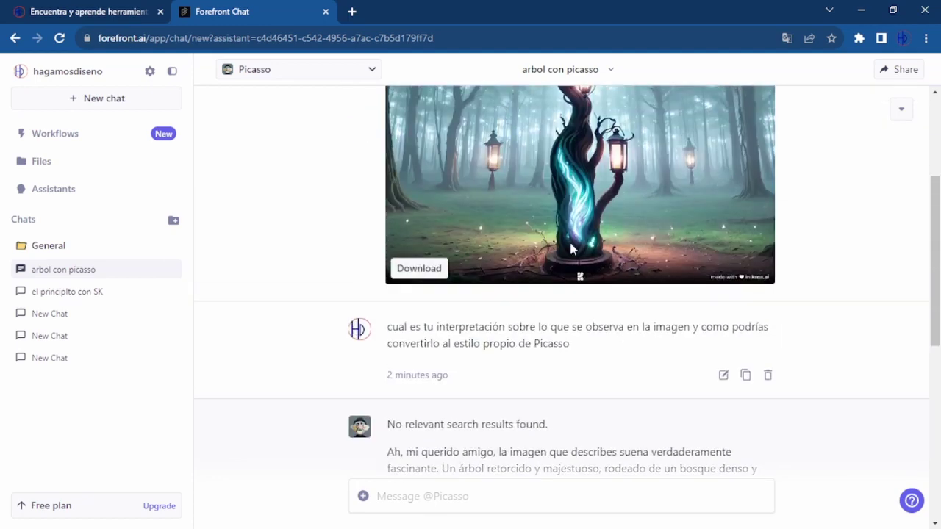
scroll(624, 250, up, 2)
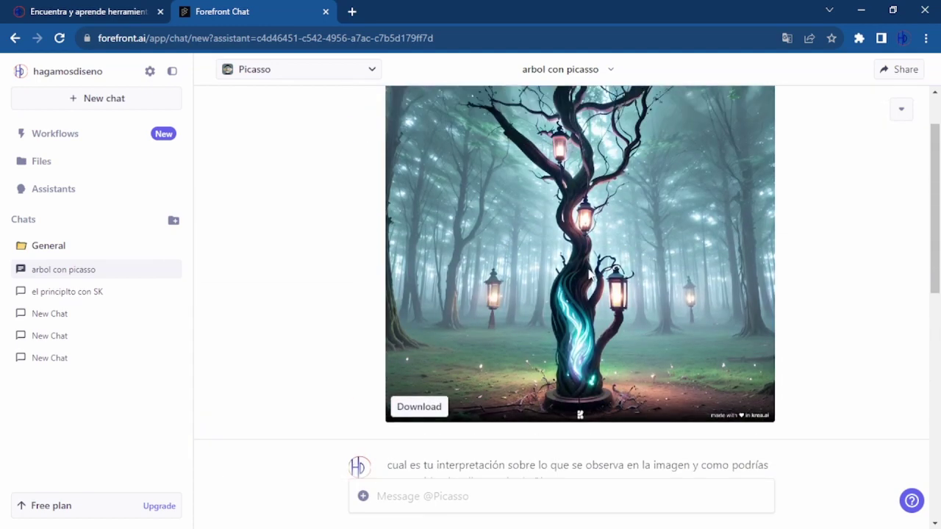
scroll(572, 270, up, 1)
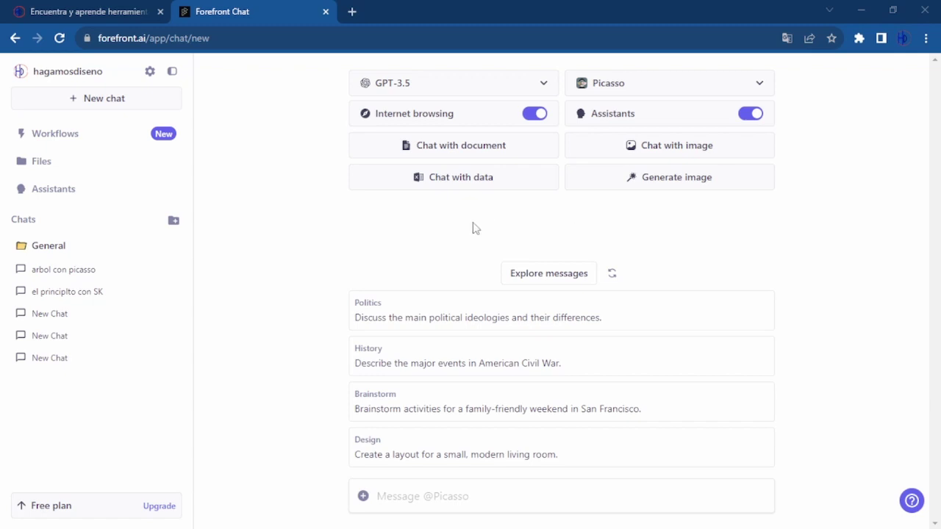
Try to ask about PERSONAJES.csv with "#csv necesito que me digas el nombre de las 3 primeras personas del archivo personajes.csv", and clear the message
click(455, 187)
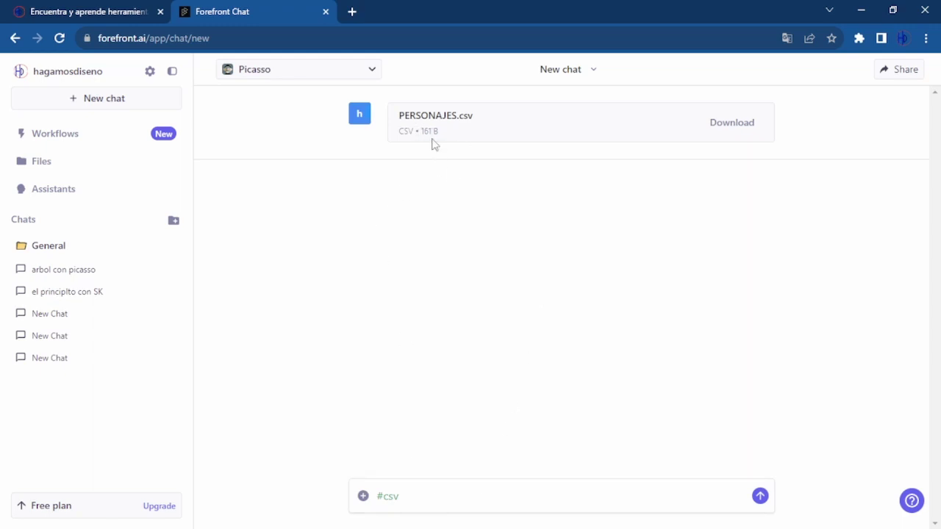
click(415, 497)
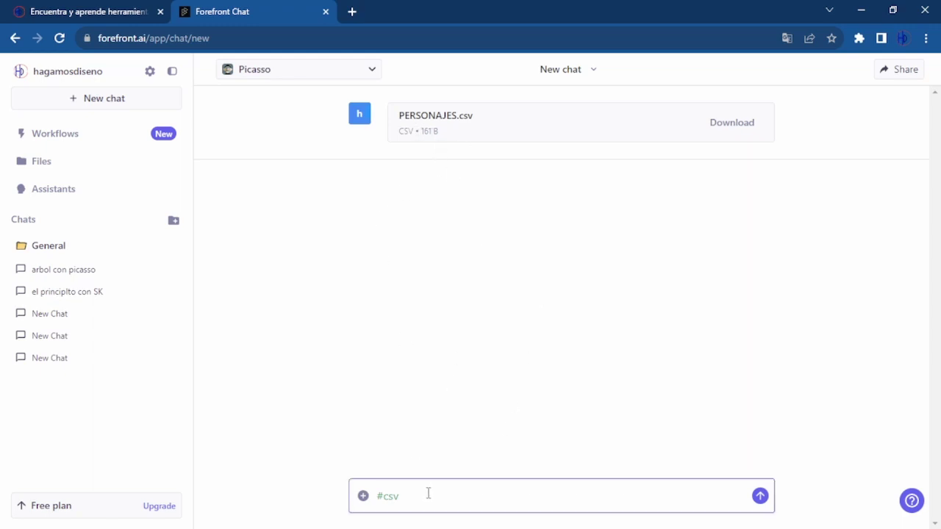
text(necesito que me digas el nombre de las 3 primeras personas del archivo personajes.csv)
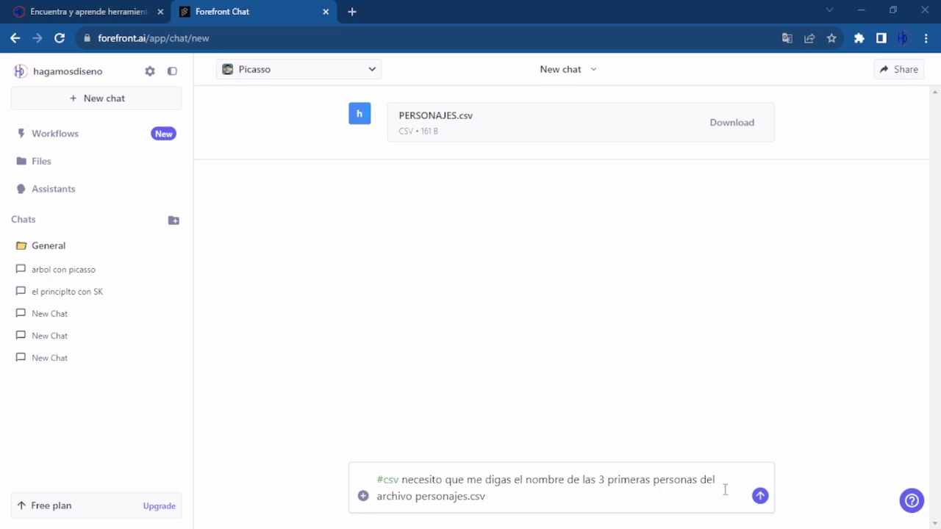
click(760, 496)
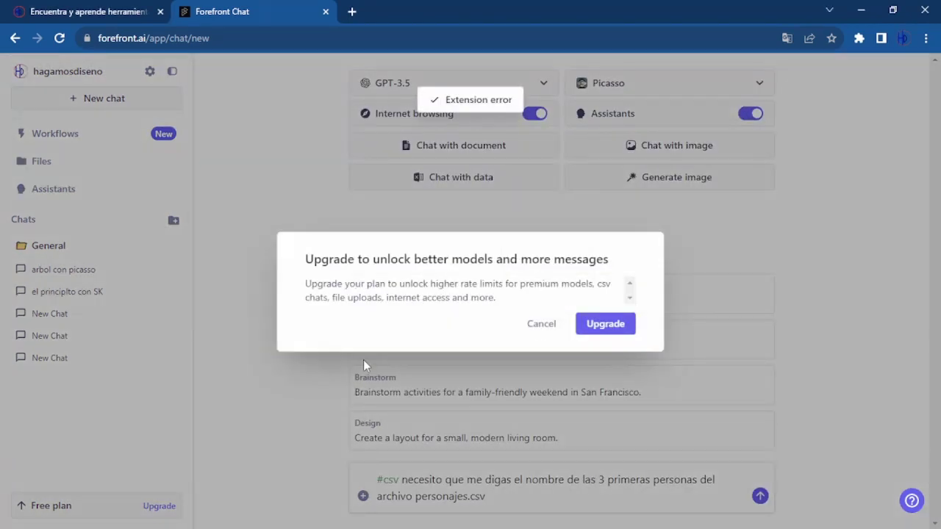
click(540, 324)
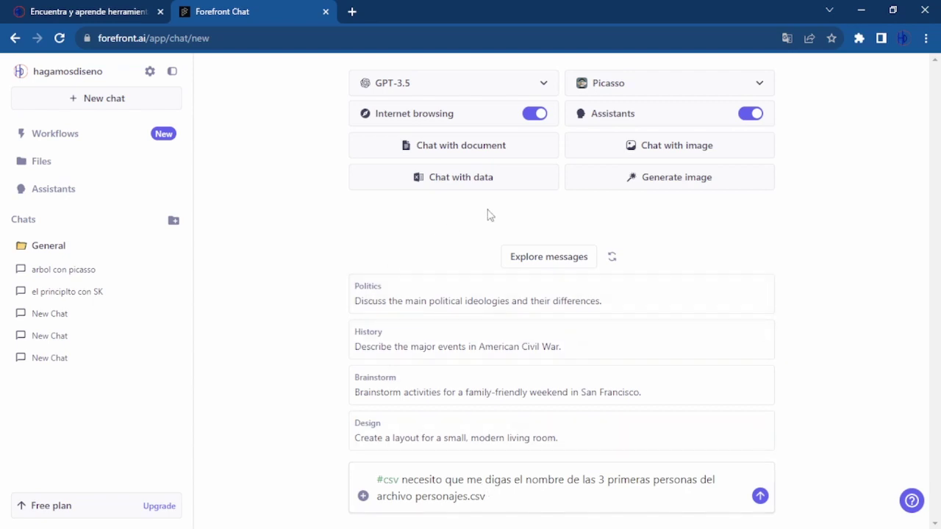
key(ctrl+a)
key(BackSpace)
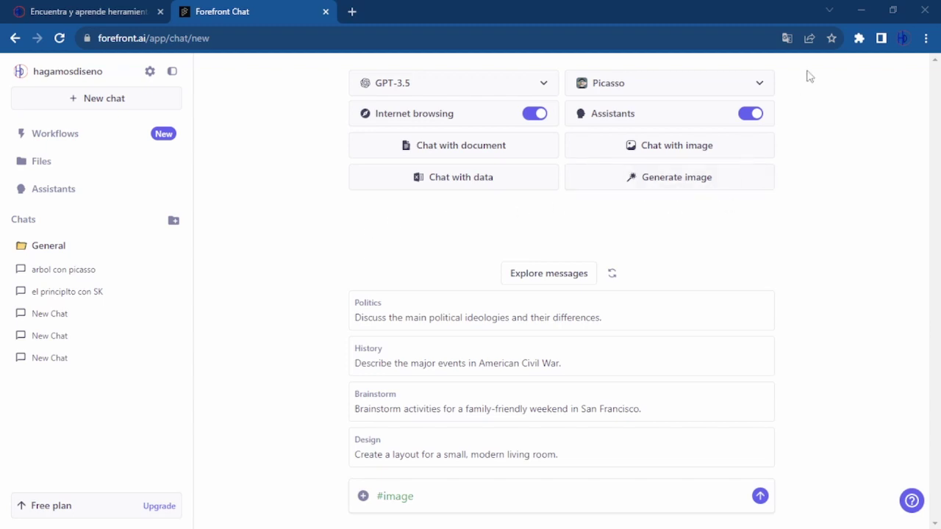
Translate the page into Spanish and try to send an image generation request with the #imagen tag
click(786, 37)
click(684, 66)
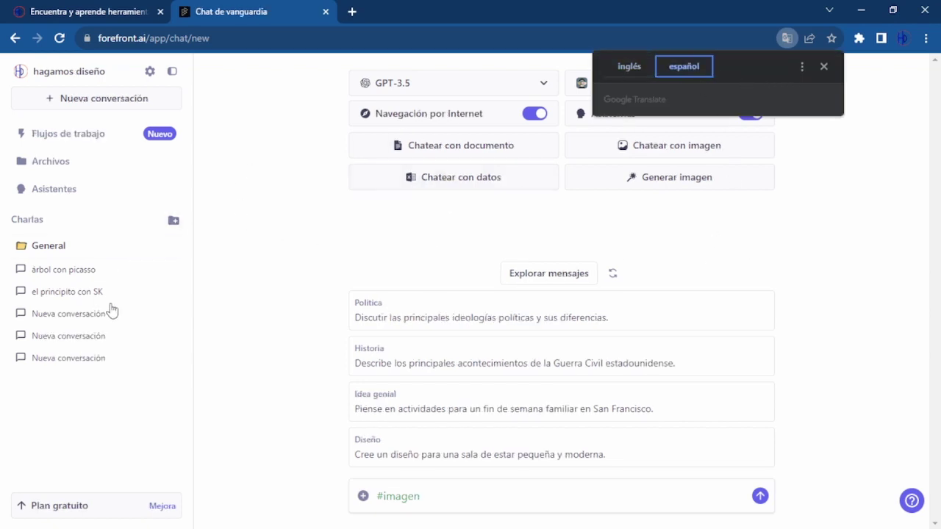
click(824, 66)
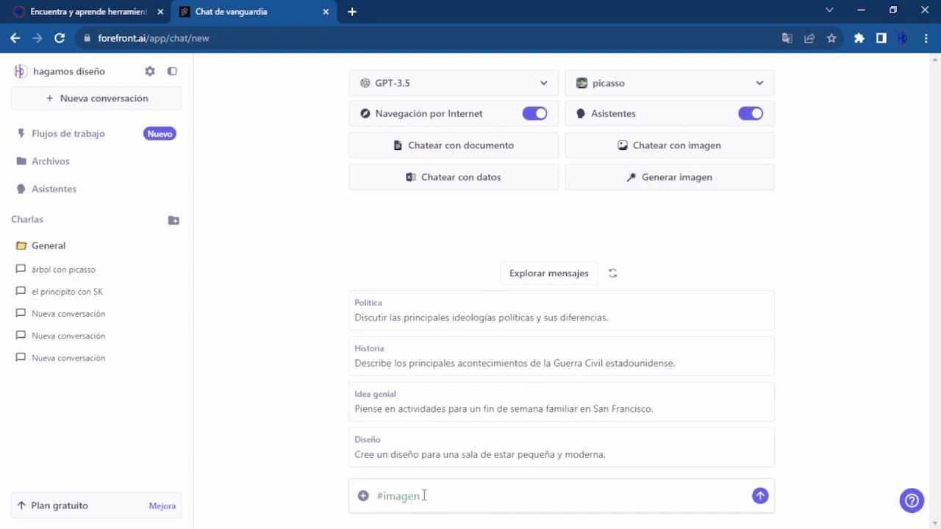
key(Return)
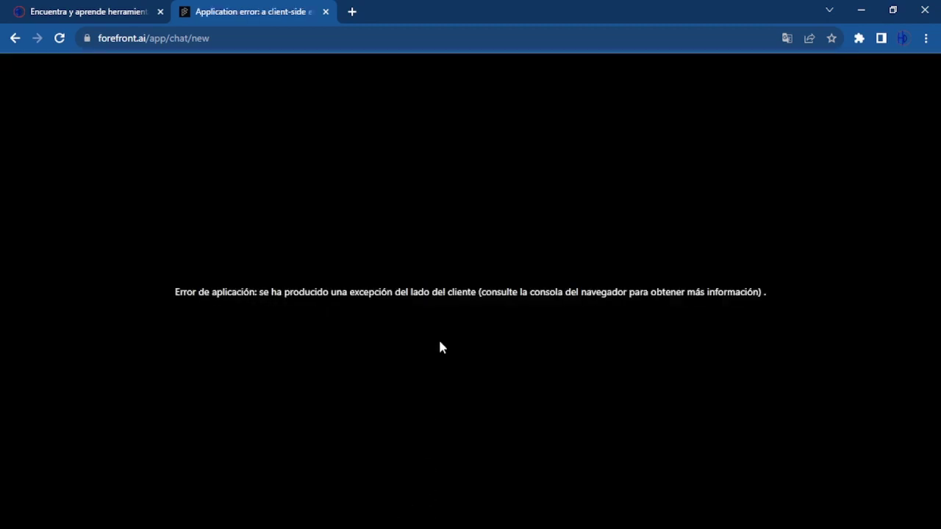
Reload the crashed chat page, retry image generation, and restore the page to its original English
key(F5)
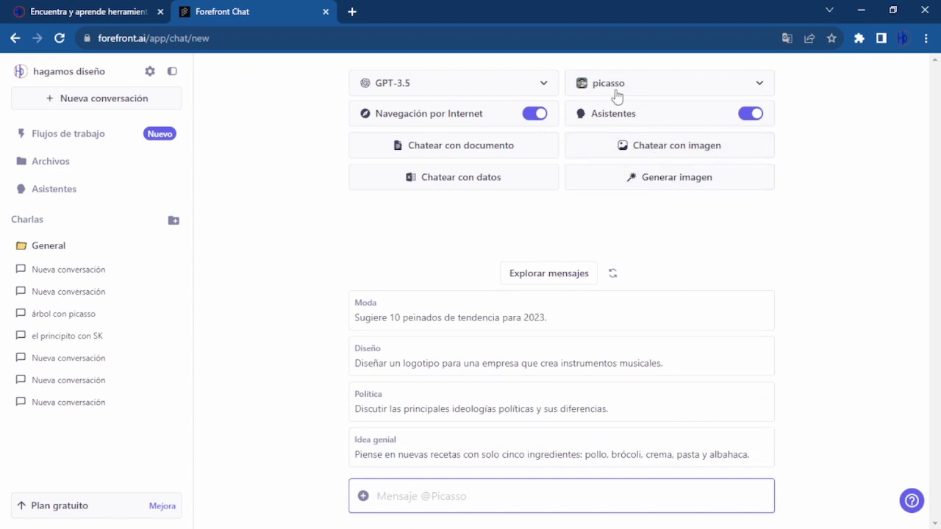
click(660, 181)
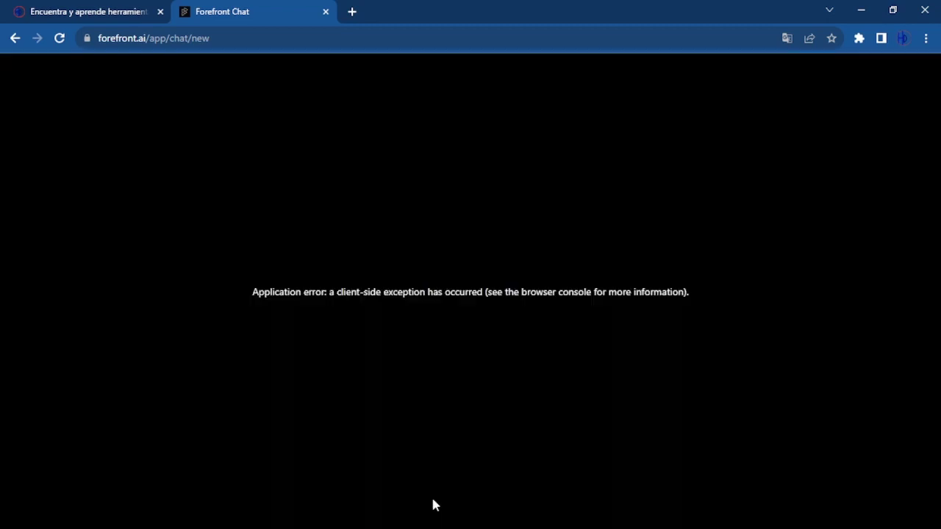
click(59, 38)
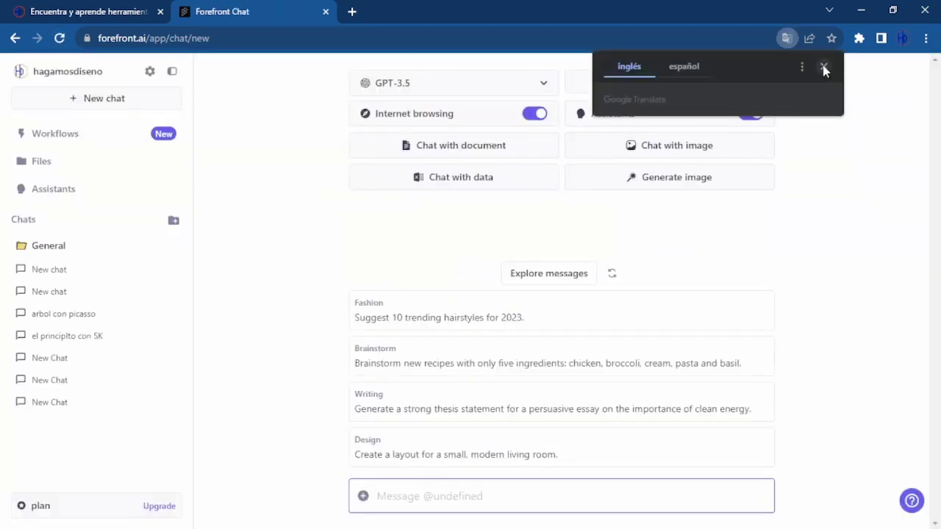
click(823, 66)
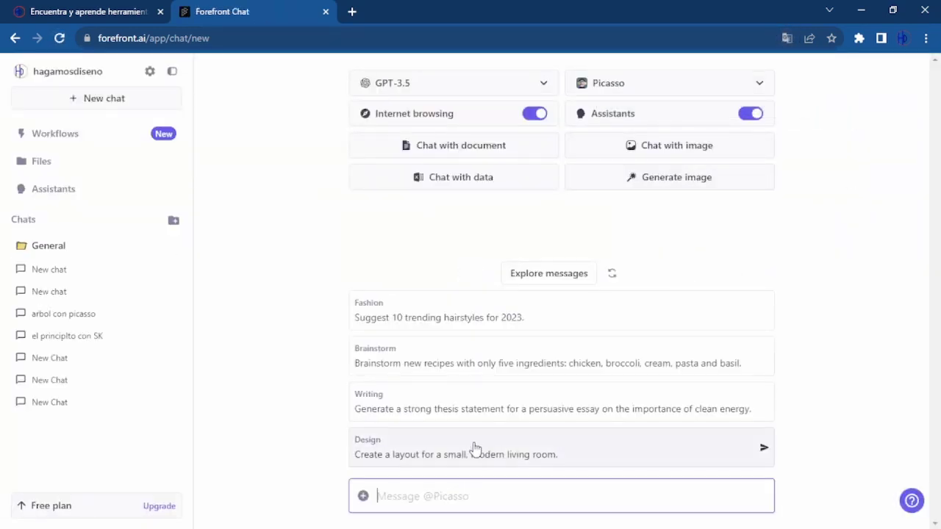
Request an #image of a tree with light bulbs in its branches in a dim forest at night, using a surrealist cubist technique like Picasso's
click(669, 182)
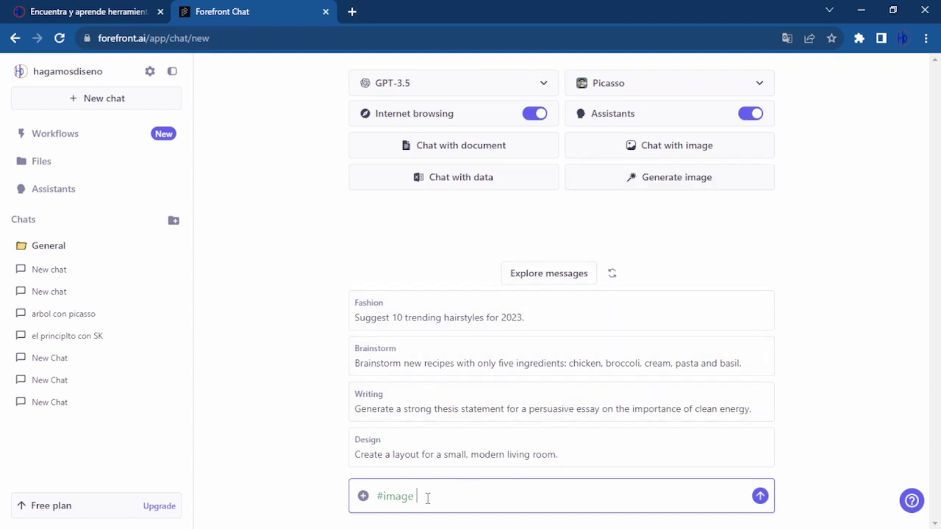
text(generates an image of a tree with light bulbs in its branches in the middle of a forest with dim light in the middle of the night and using a surrealist cubist technique like that of Picasso)
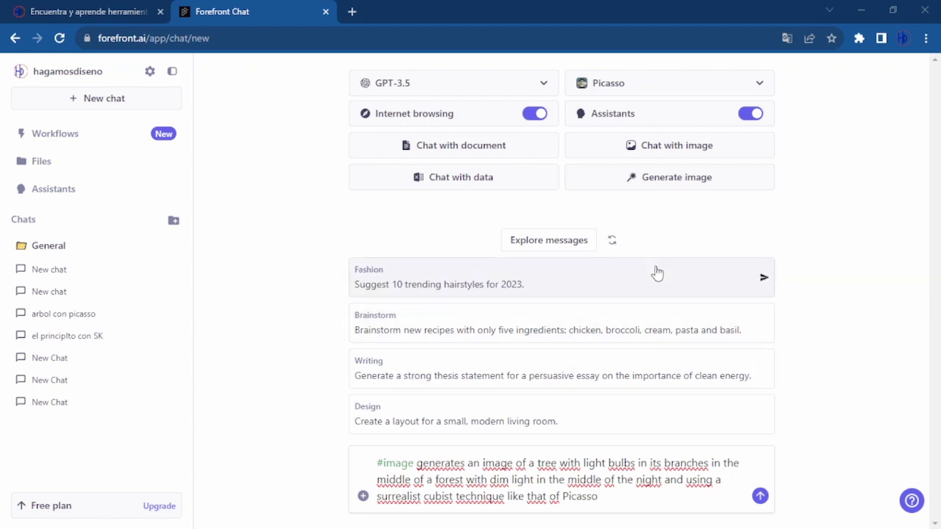
click(761, 498)
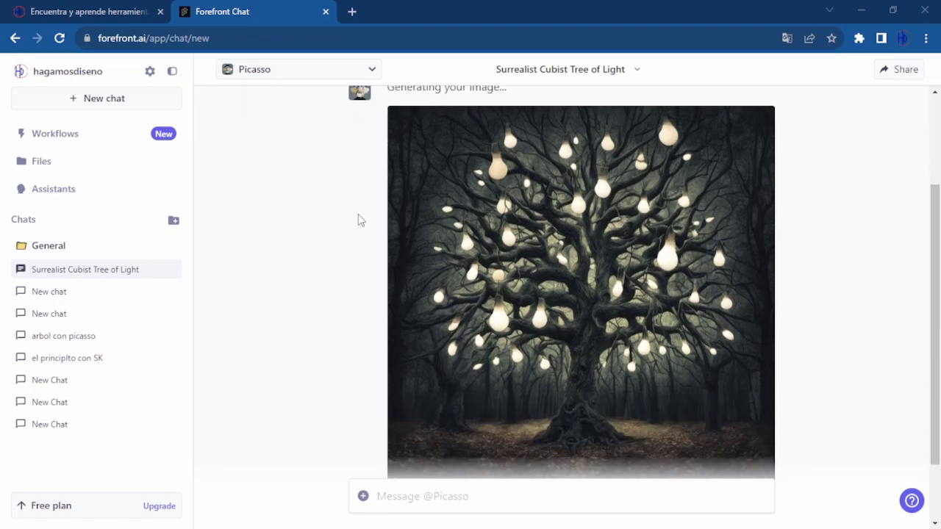
Download the generated light bulb tree image as a PNG file and start a new chat
mouse_move(624, 156)
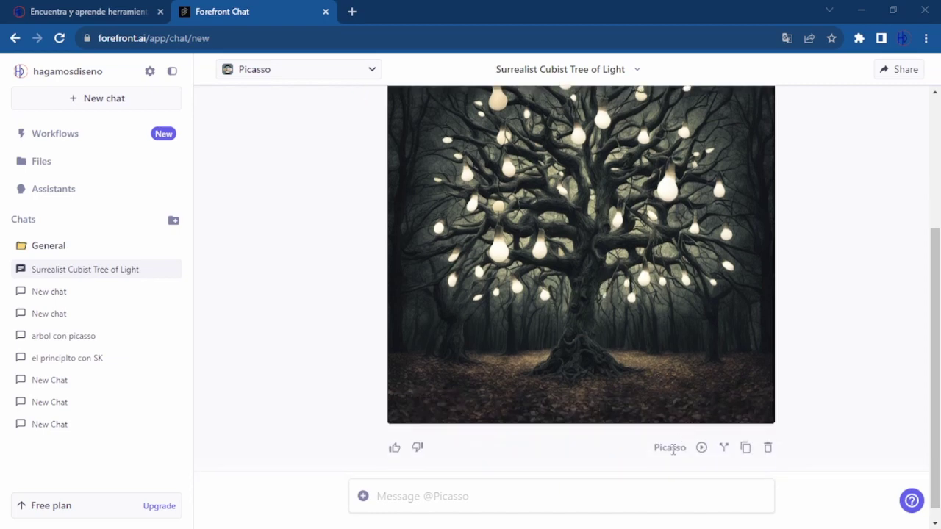
mouse_move(614, 335)
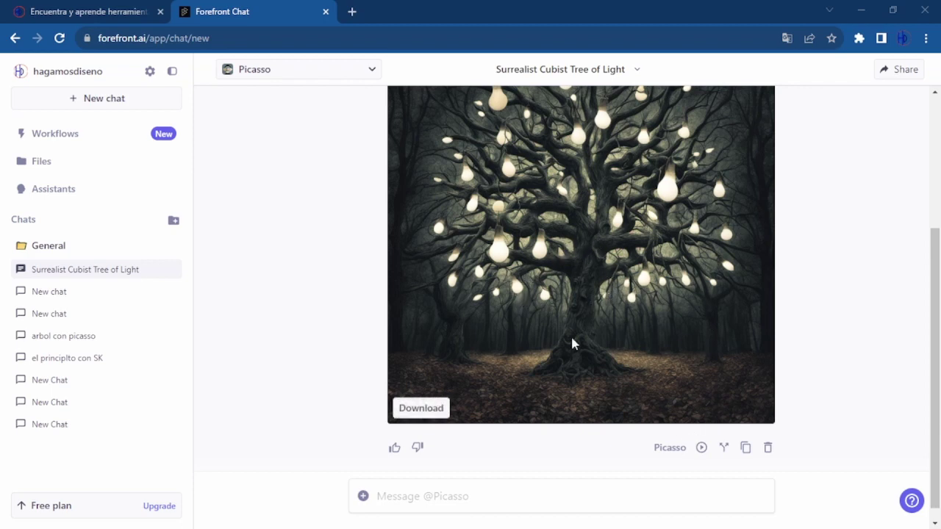
click(424, 408)
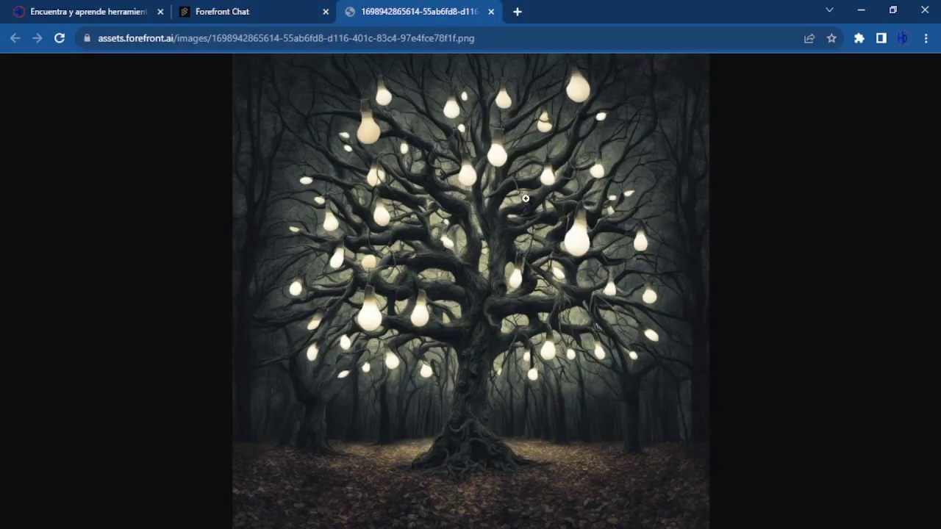
right_click(483, 231)
click(541, 262)
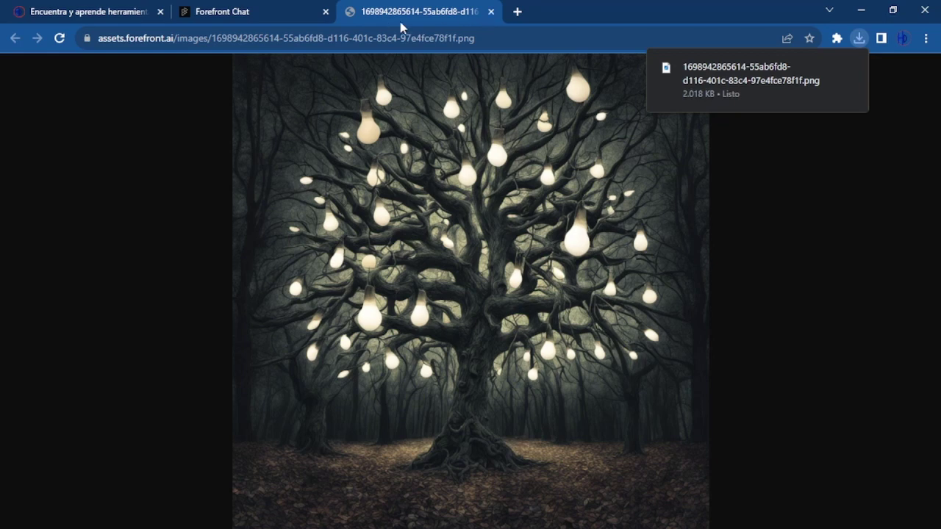
key(ctrl+w)
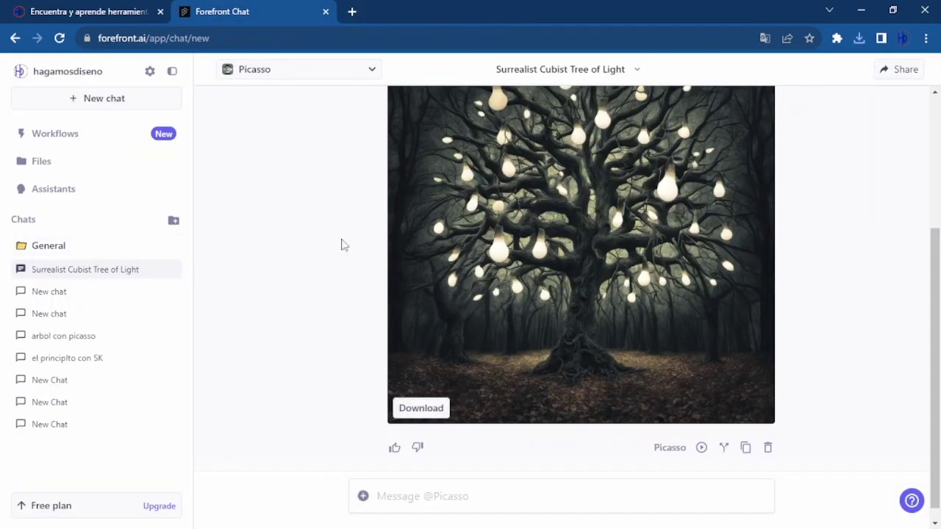
click(93, 97)
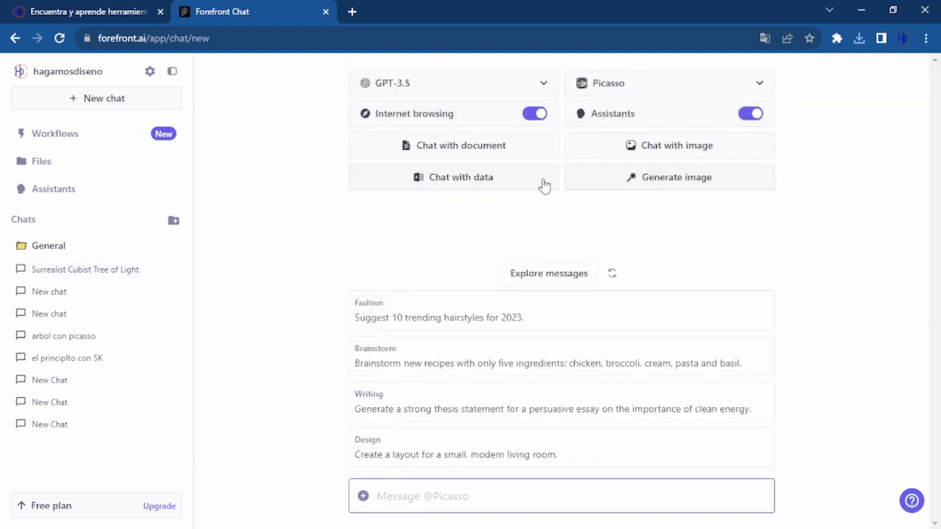